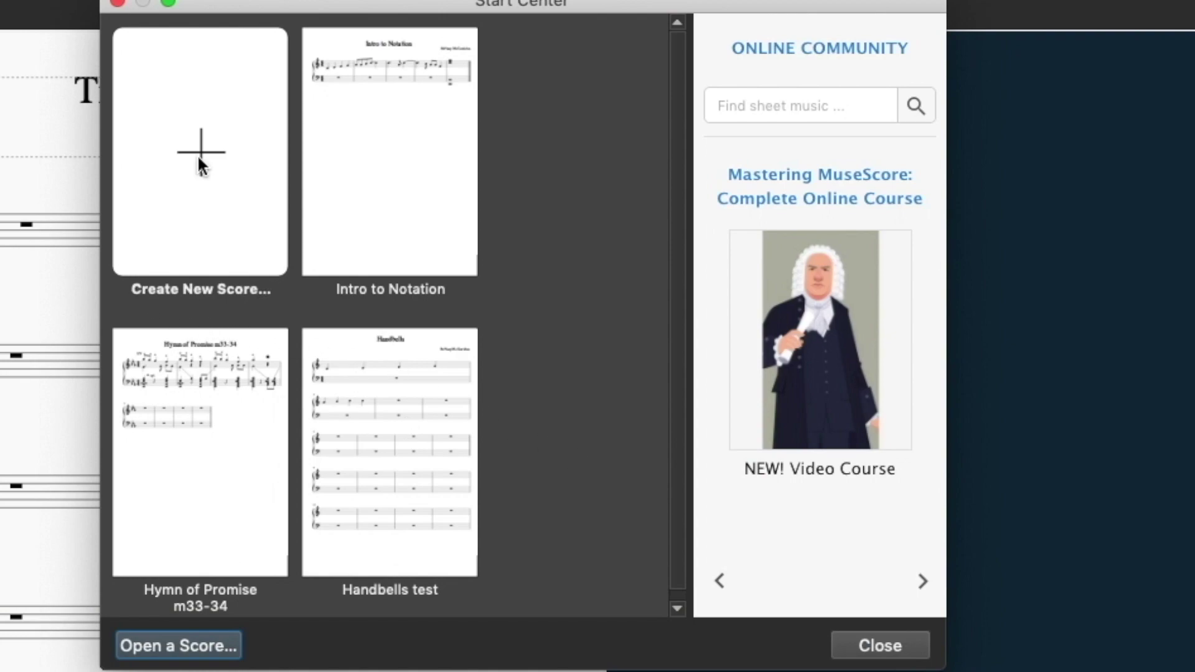
- Start a new score and enter "Intro to Notation" as its title
left_click(199, 163)
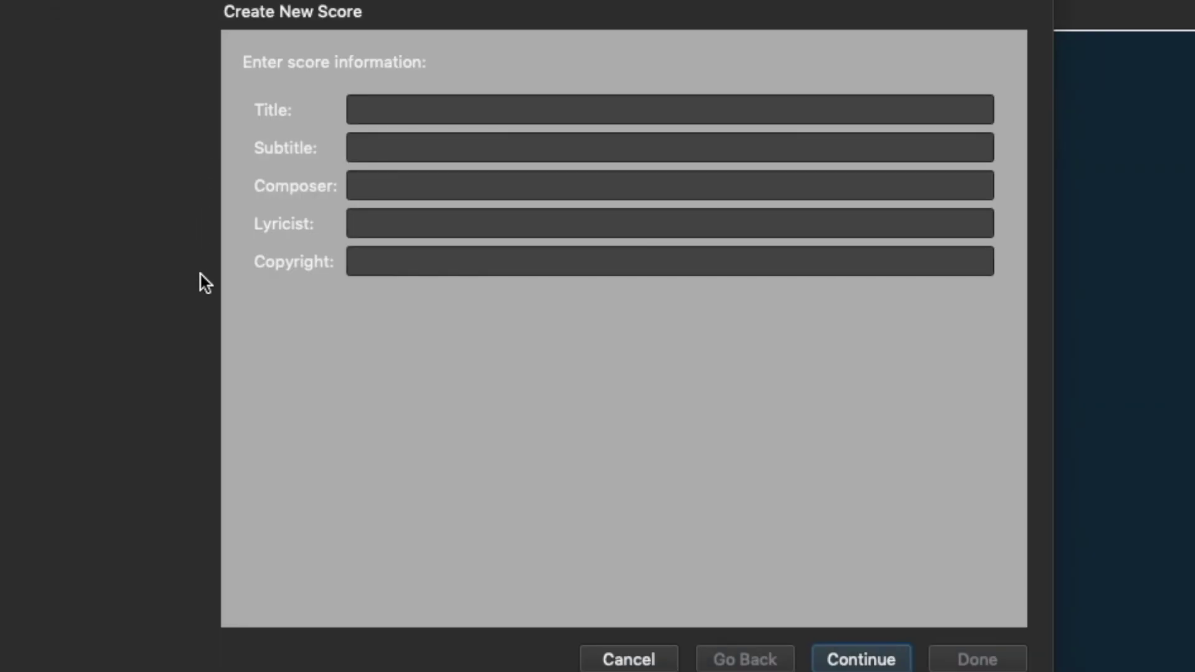
left_click(412, 119)
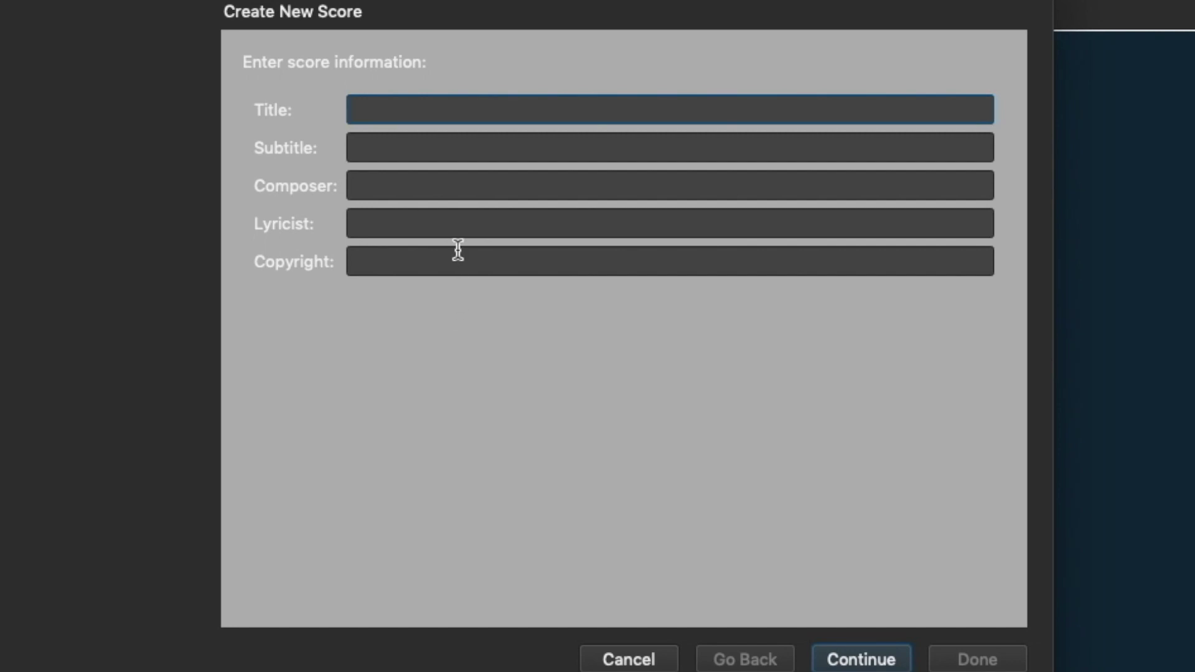
type("Notation")
key("BackSpace")
key("BackSpace")
key("BackSpace")
key("BackSpace")
key("BackSpace")
key("BackSpace")
key("BackSpace")
type("Intro to Notation")
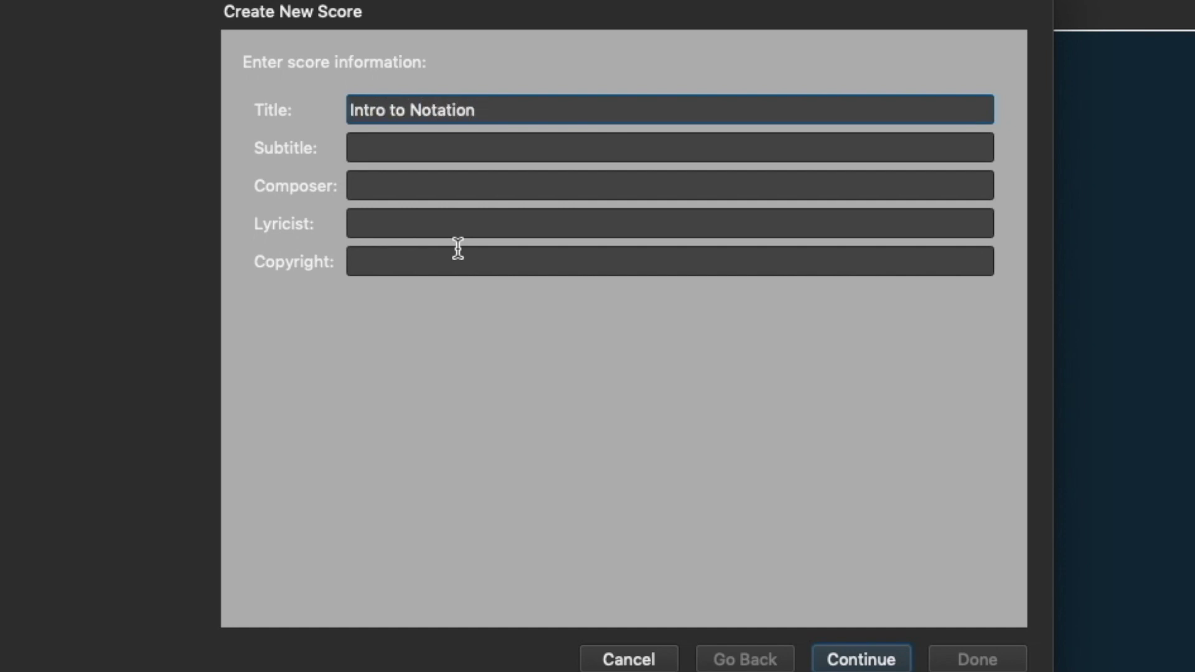
- Fill in the composer's name, leaving the subtitle empty, and continue to the template choice
key("Tab")
key("Tab")
type("Brittany")
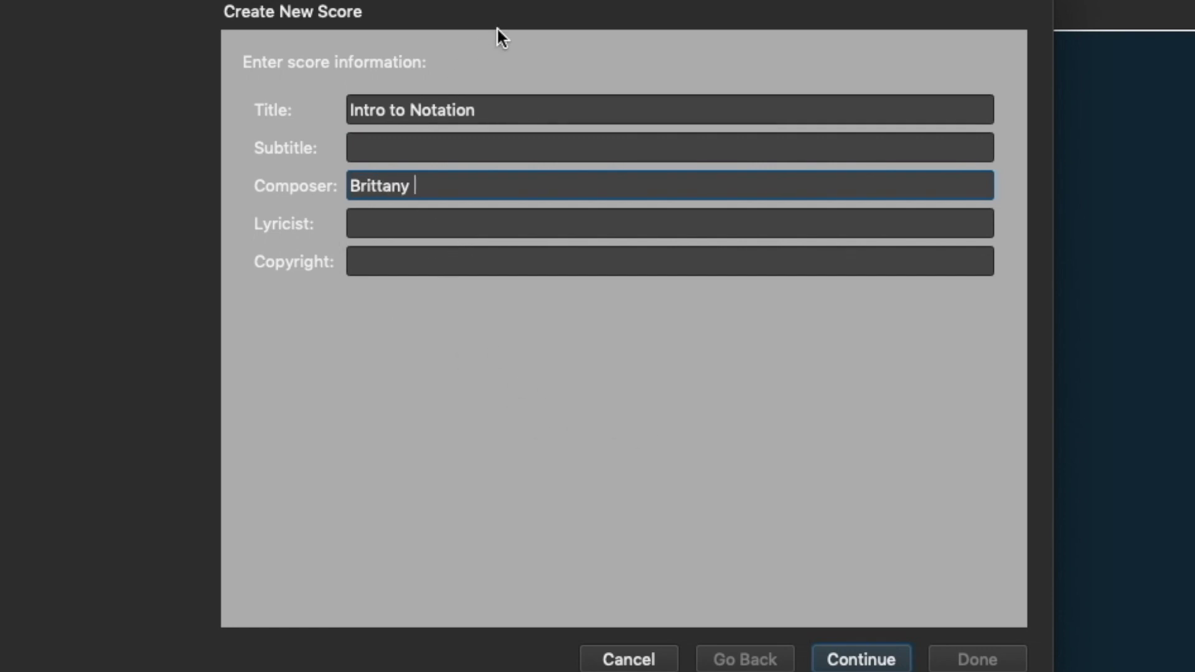
left_click(854, 661)
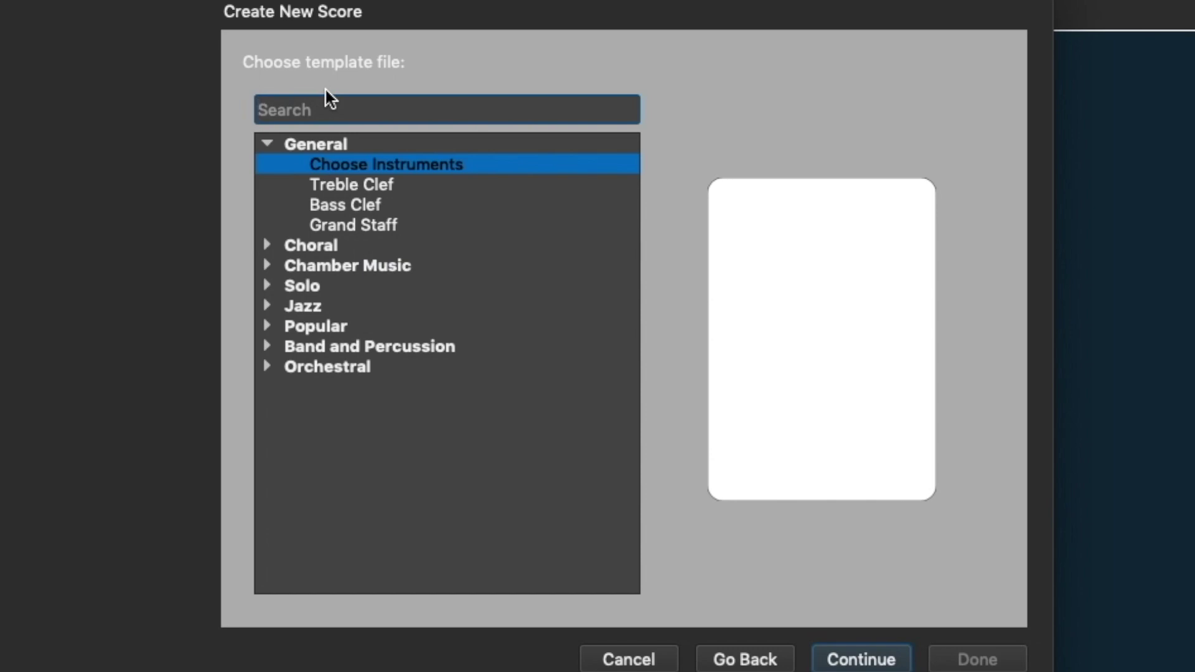
- Choose the Grand Staff template and accept the key signature without sharps or flats
left_click(343, 227)
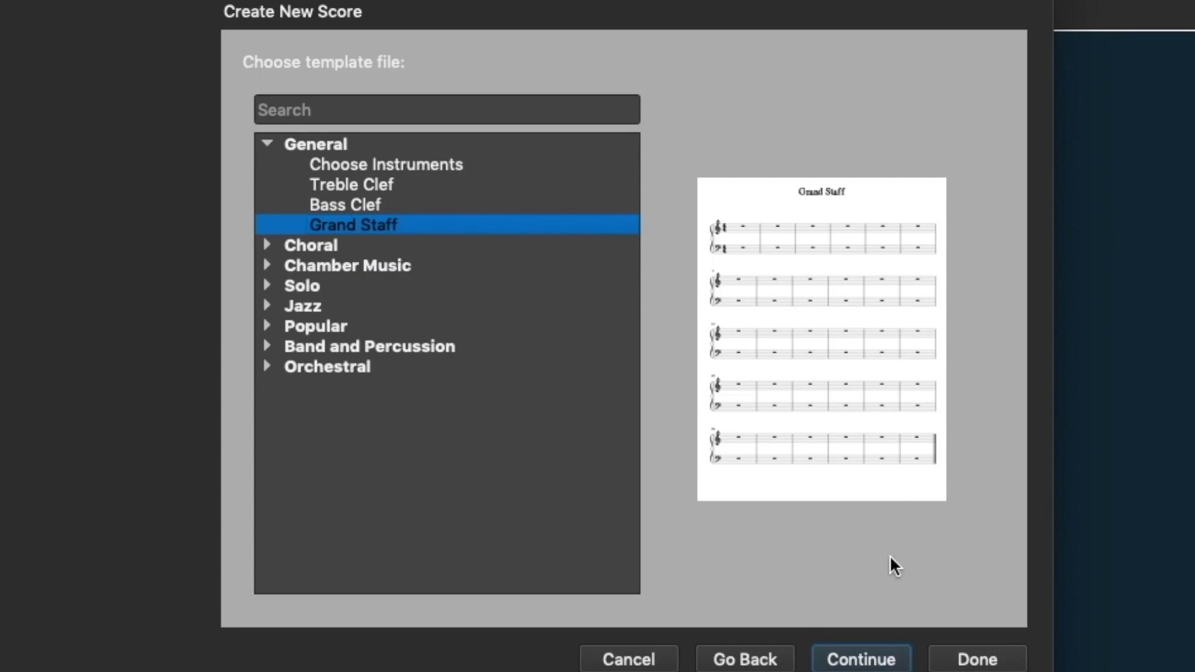
left_click(861, 661)
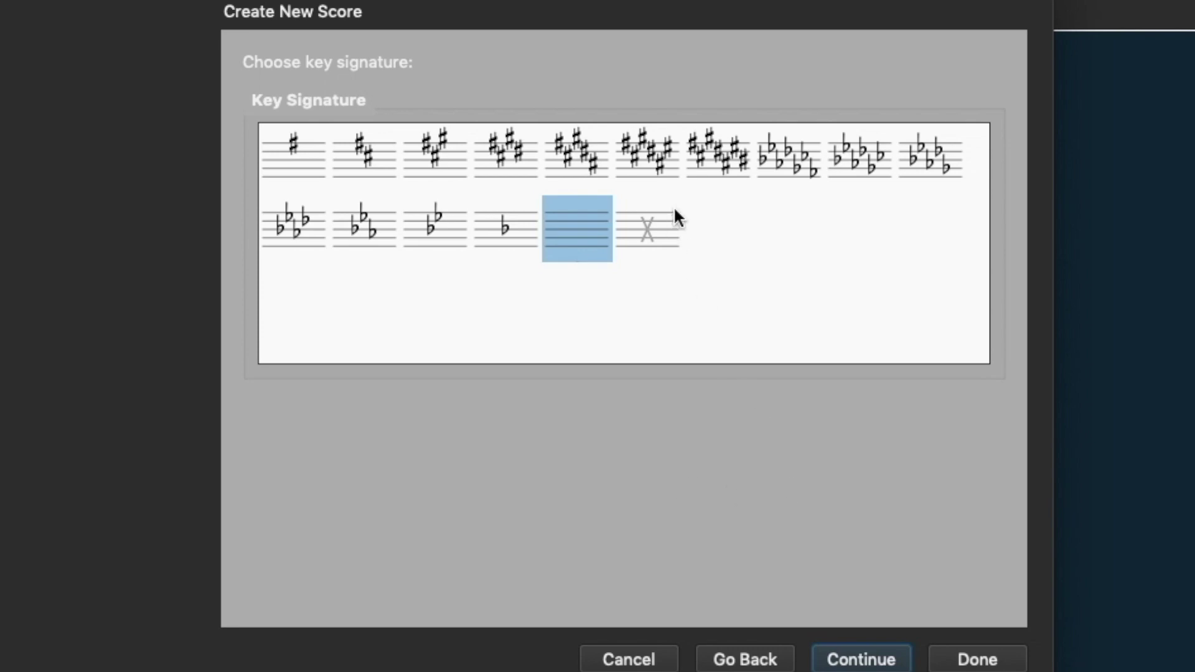
left_click(870, 663)
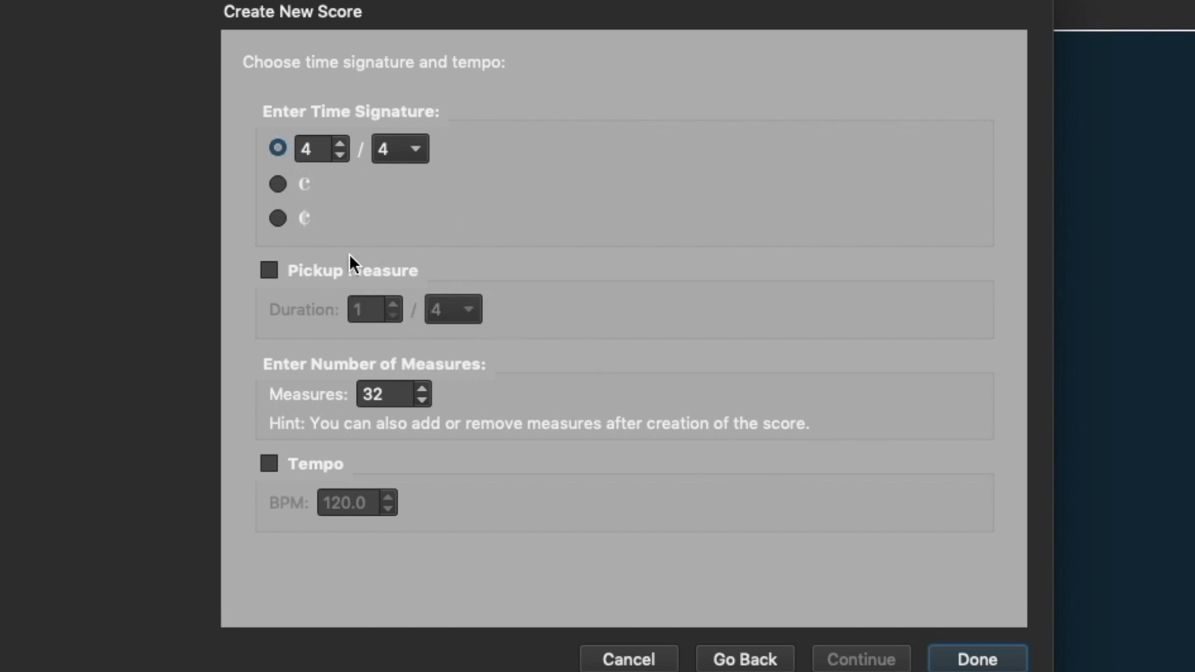
- Finish creating the score in 4/4 time with 32 measures and no pickup measure
left_click(270, 273)
left_click(270, 273)
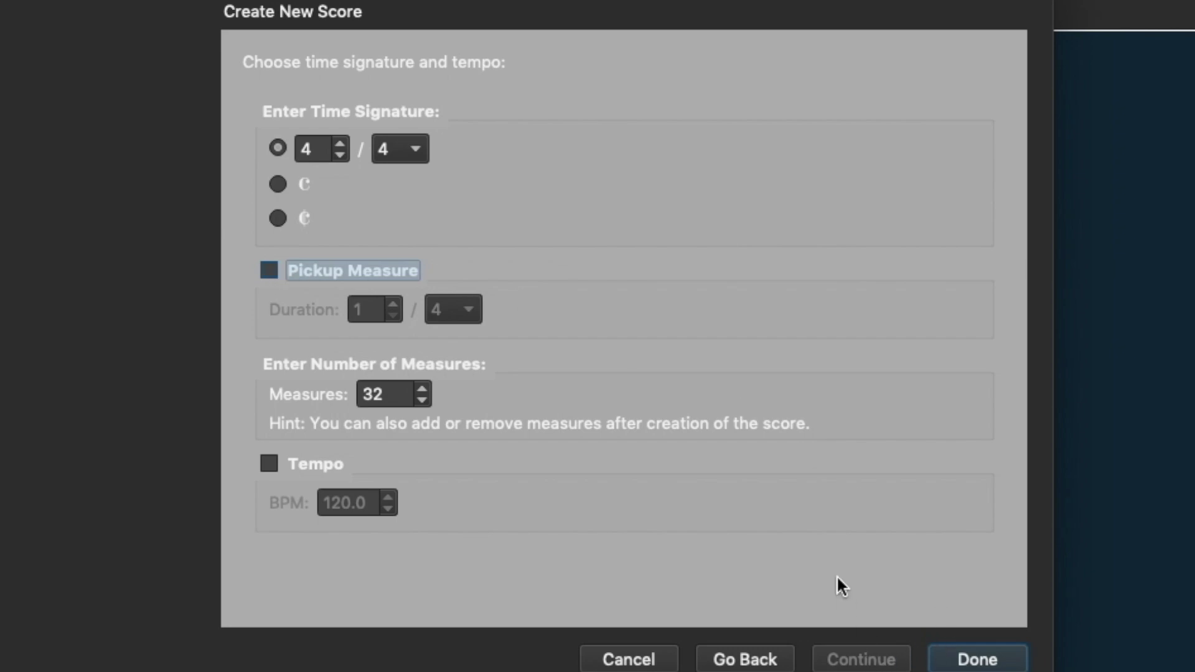
left_click(953, 651)
left_click(72, 299)
left_click(73, 429)
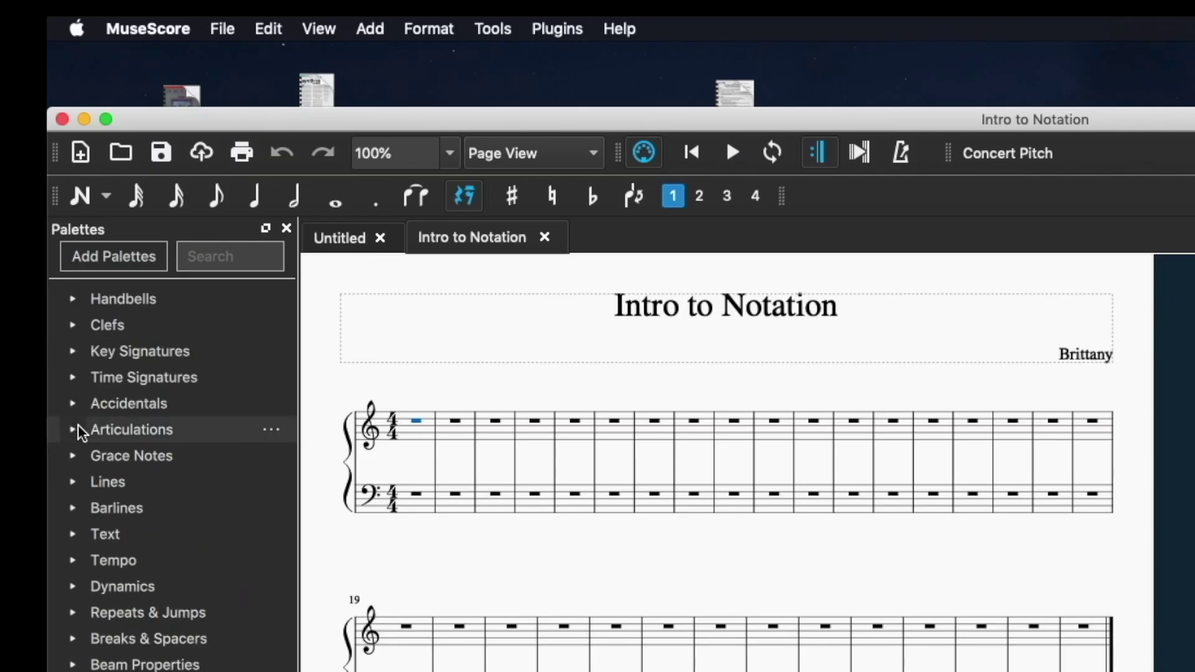
left_click_drag(739, 120, 709, 25)
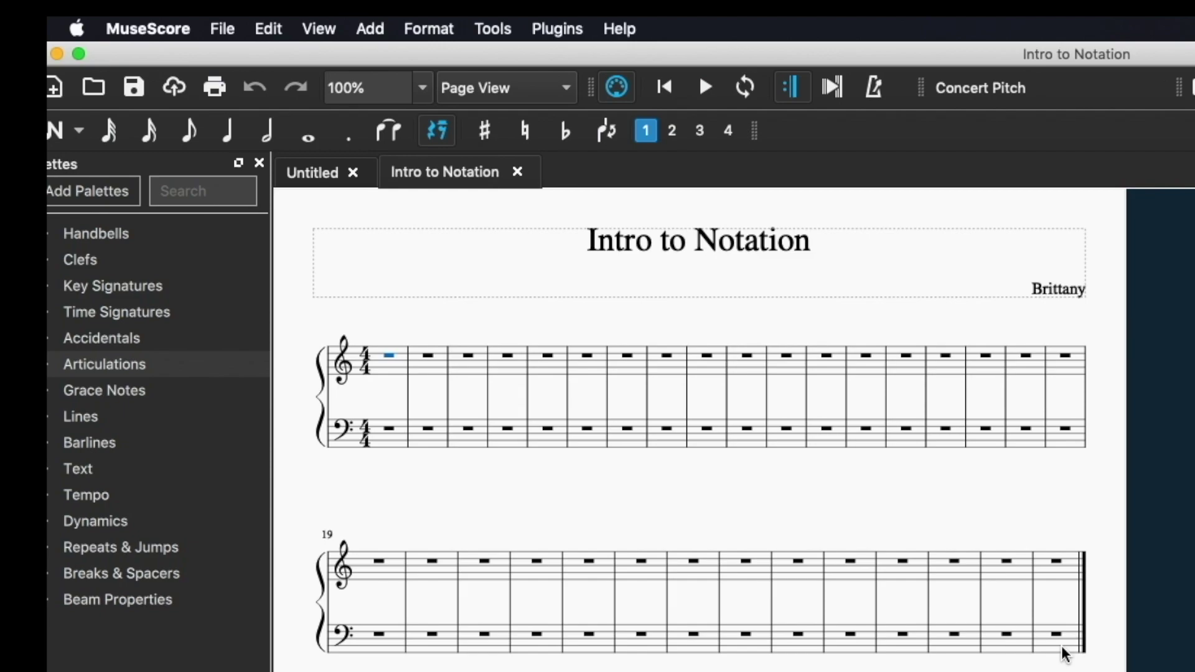
- Select all measures on both staves and add system breaks every 4 measures
left_click(398, 377)
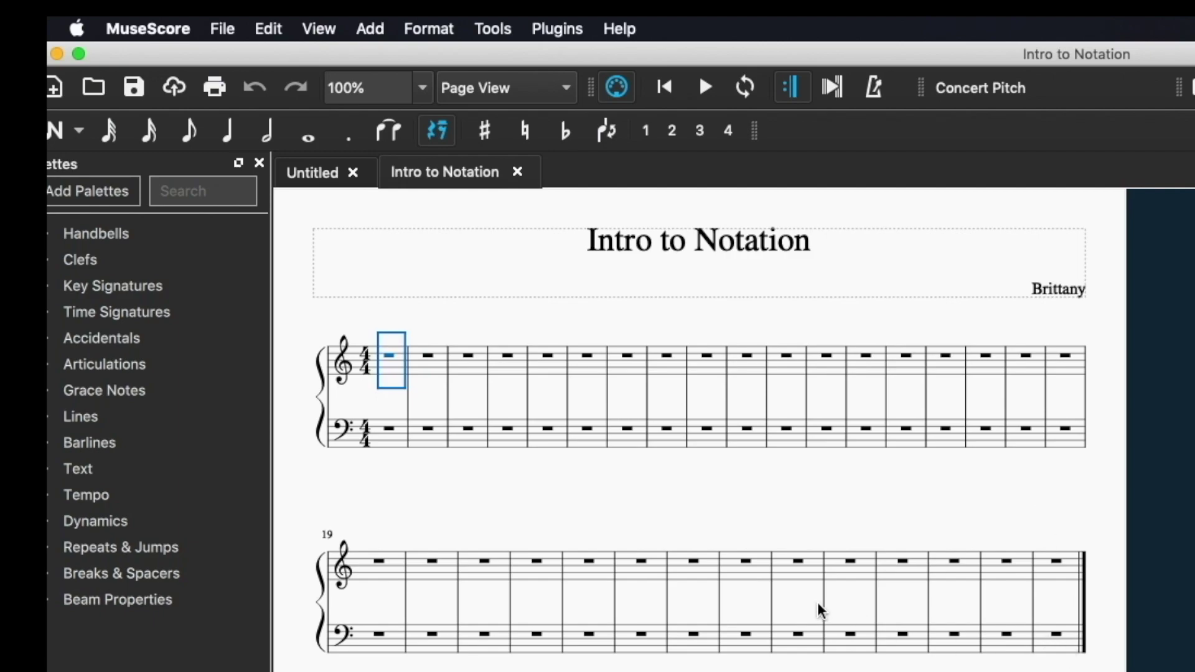
left_click(1066, 654, "shift")
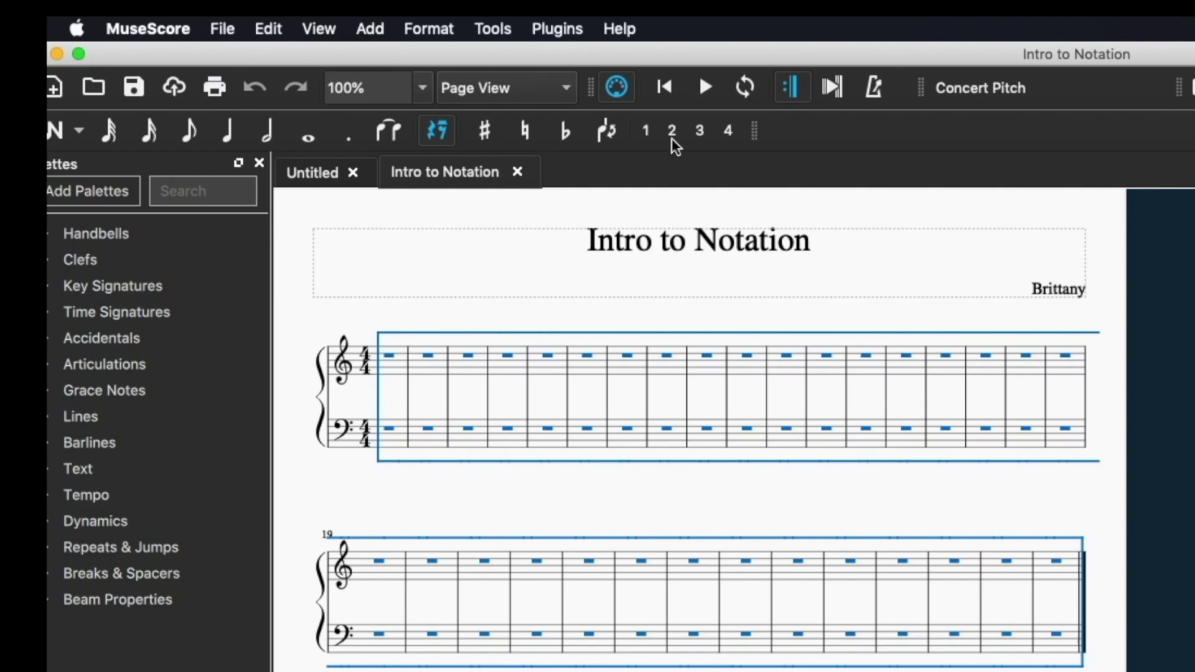
left_click(427, 36)
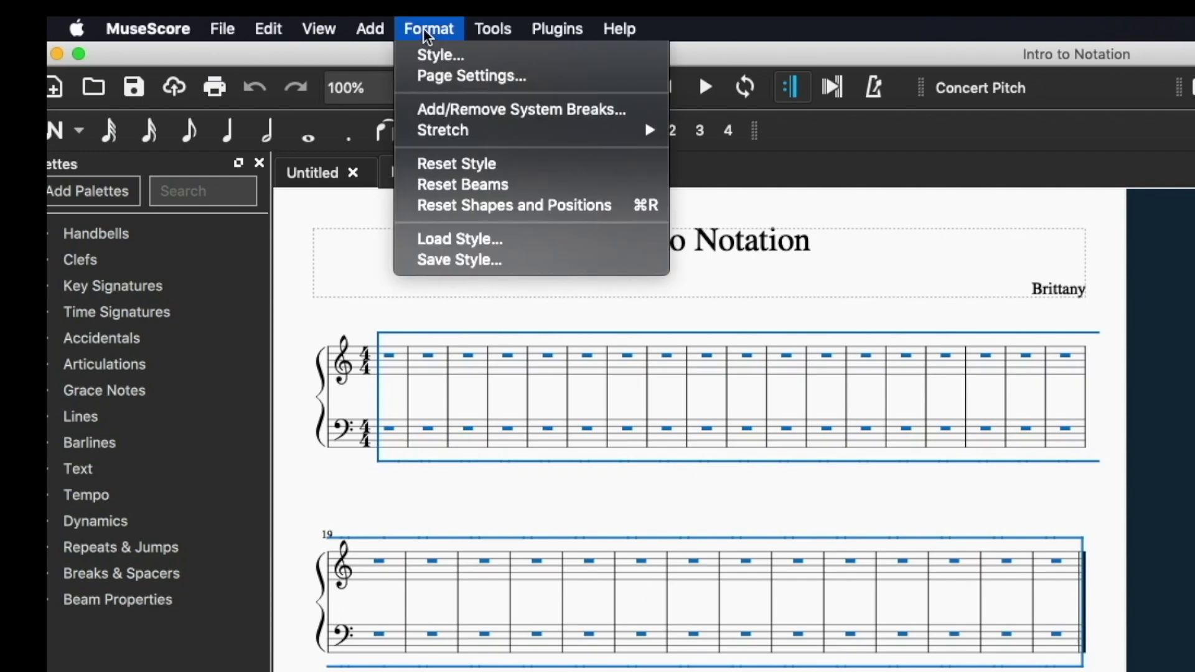
left_click(460, 111)
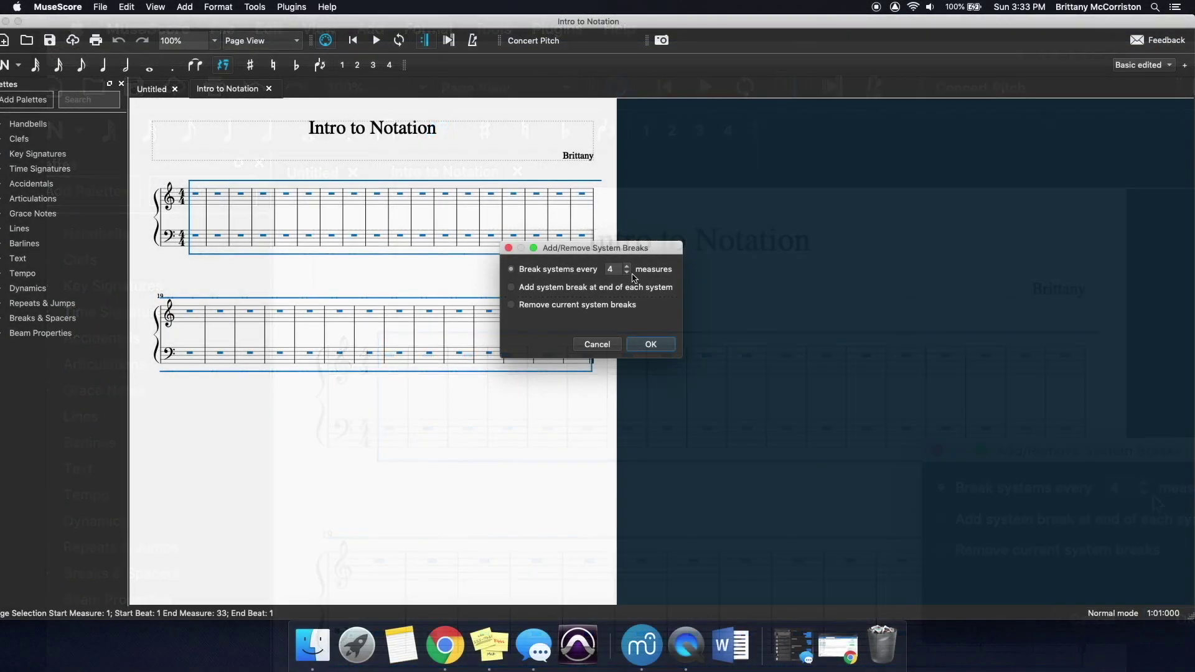
left_click(650, 345)
scroll(438, 373, "down", 5)
scroll(437, 402, "up", 3)
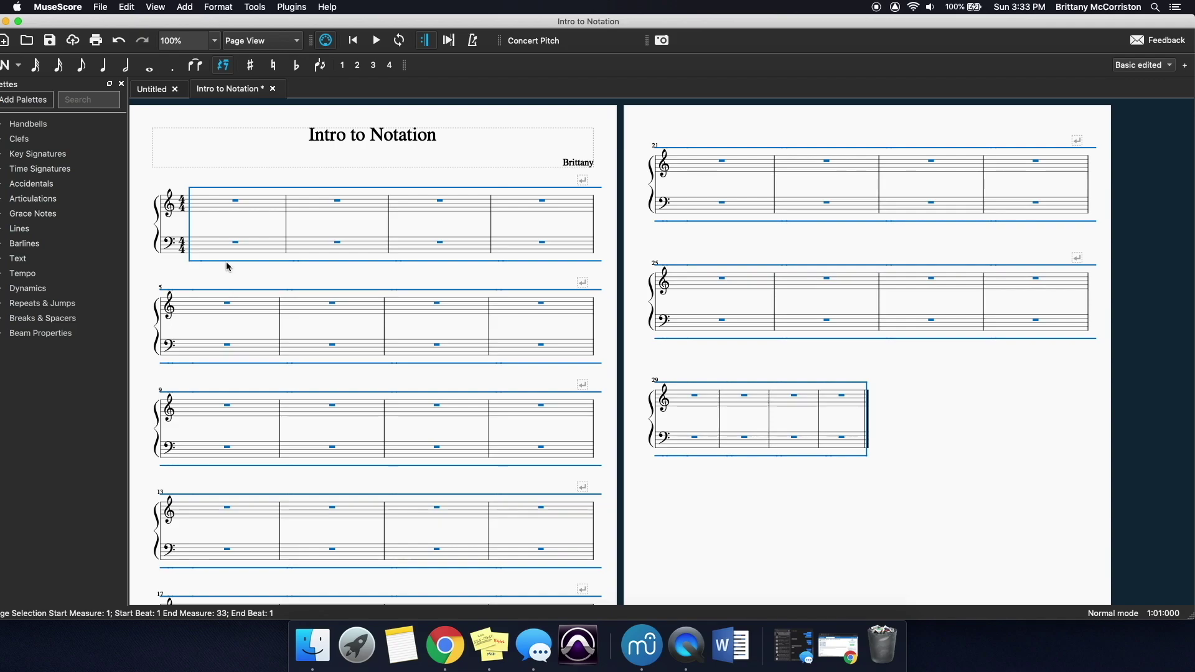
left_click_drag(760, 23, 766, 23)
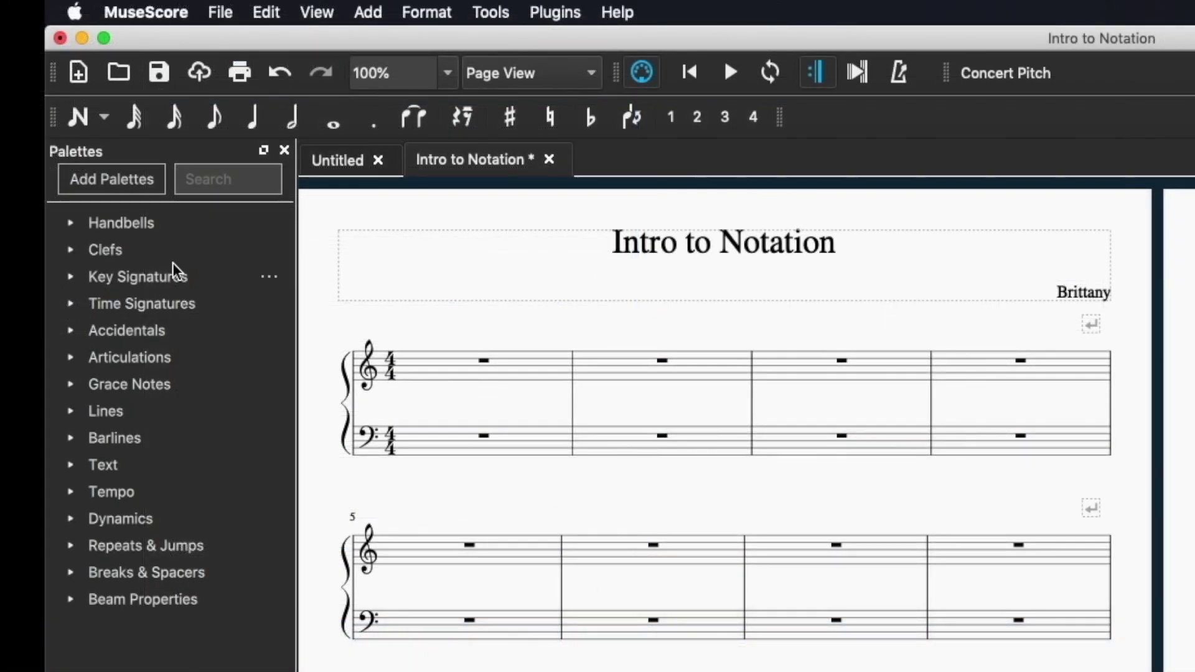
left_click(72, 249)
left_click(72, 249)
left_click(70, 277)
left_click(68, 277)
- Change the time signature to 3/4 from the first measure of the score
left_click(71, 304)
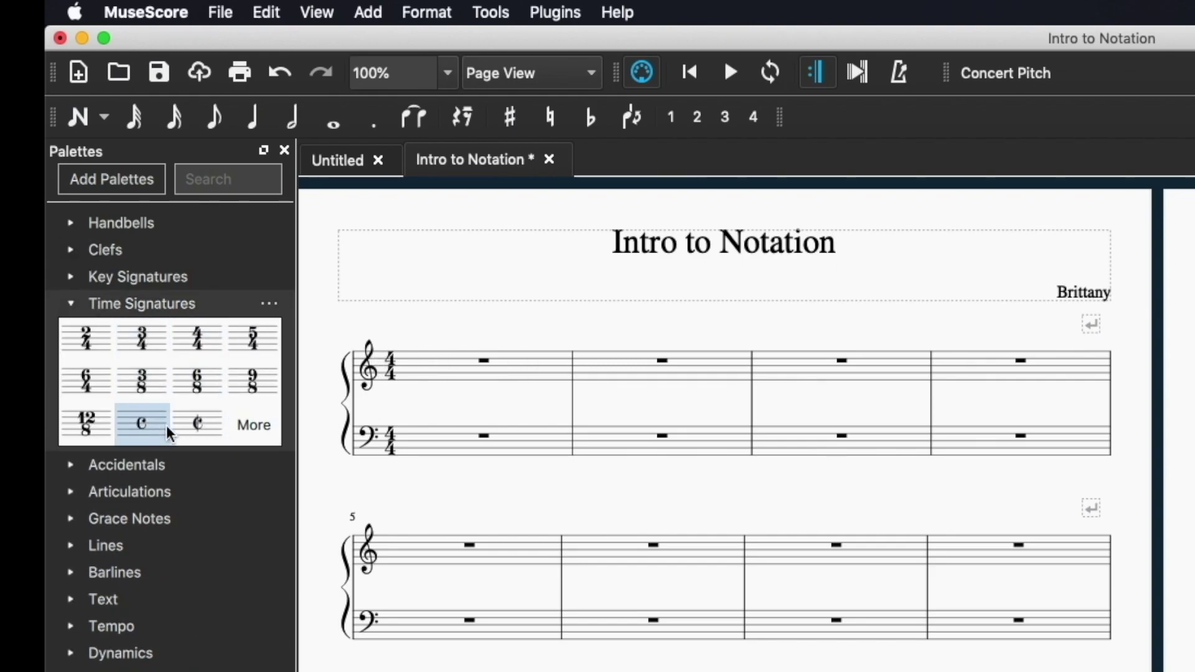
mouse_move(142, 339)
left_mouse_down()
mouse_move(414, 347)
mouse_move(461, 382)
mouse_move(455, 373)
left_mouse_up()
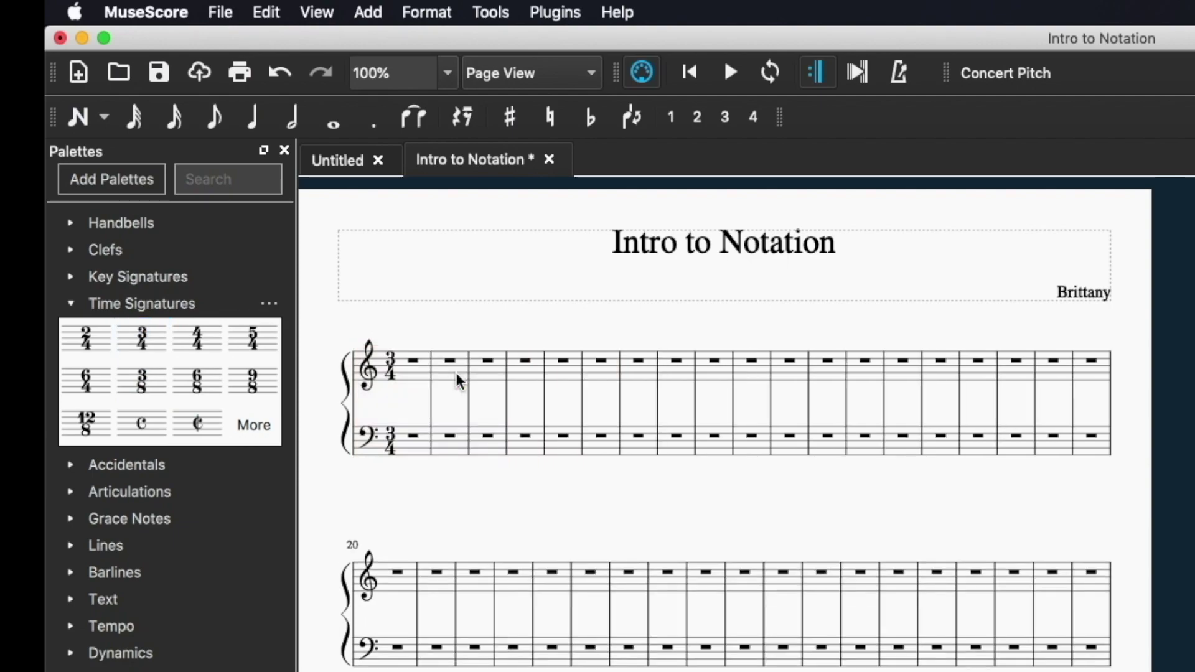
- Try adding a 3/8 time signature at measure 7 and a 2/4 time signature at measure 28, and undo both
left_click_drag(143, 381, 638, 369)
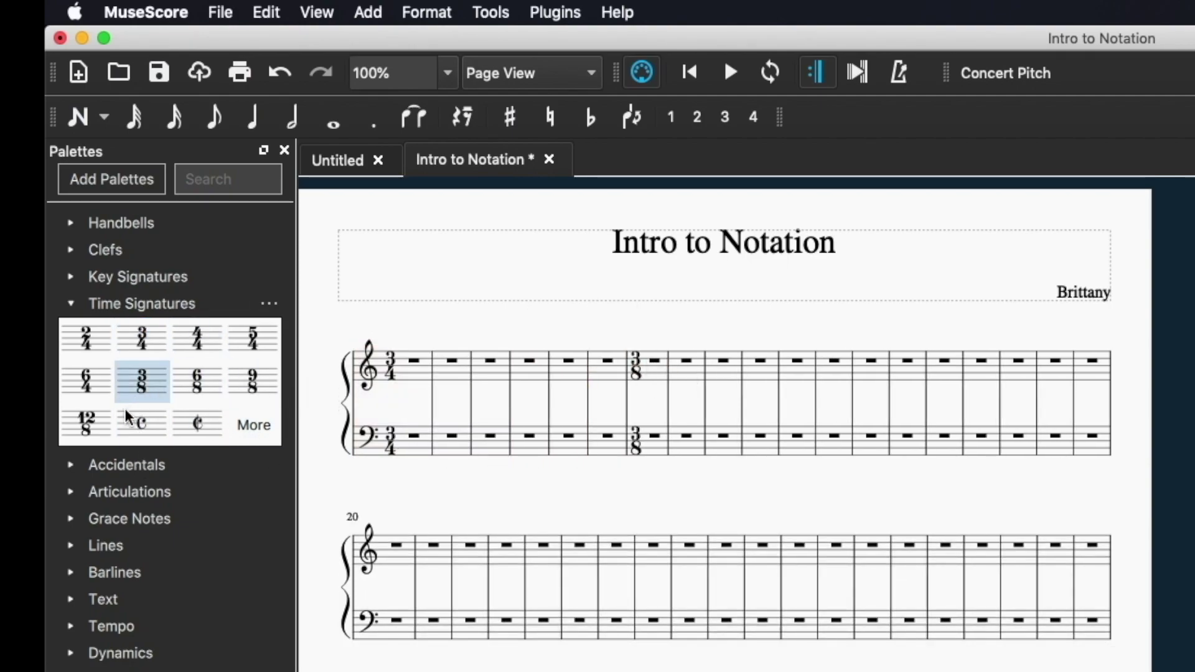
left_click_drag(87, 339, 695, 598)
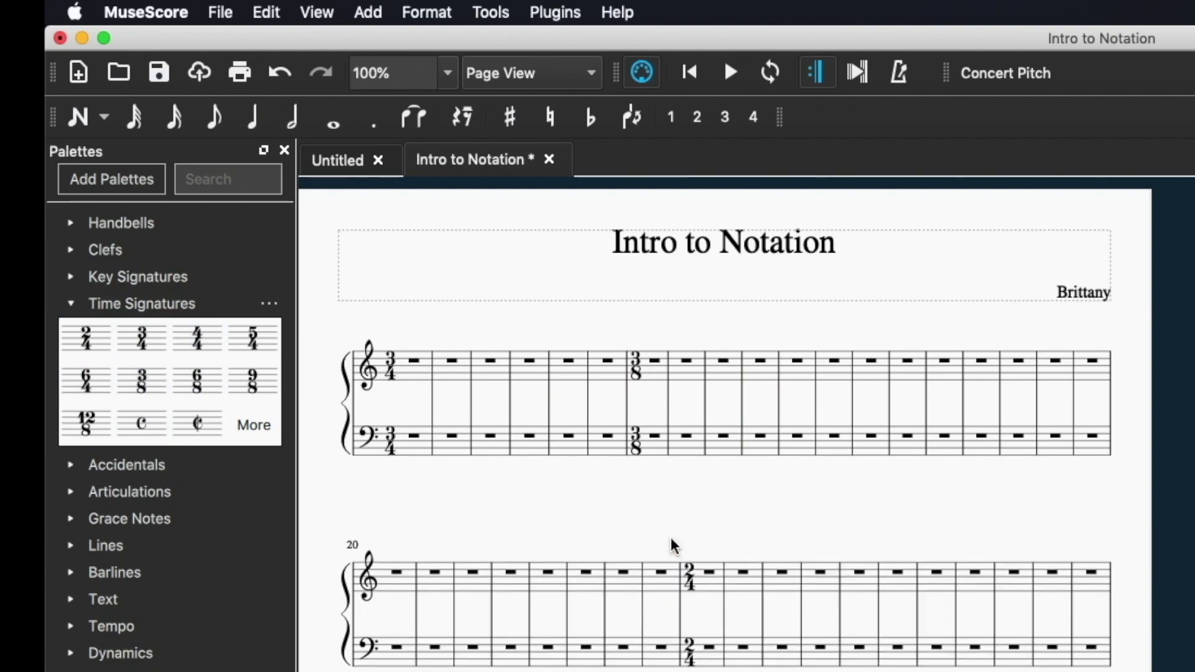
key("super+z")
key("super+z")
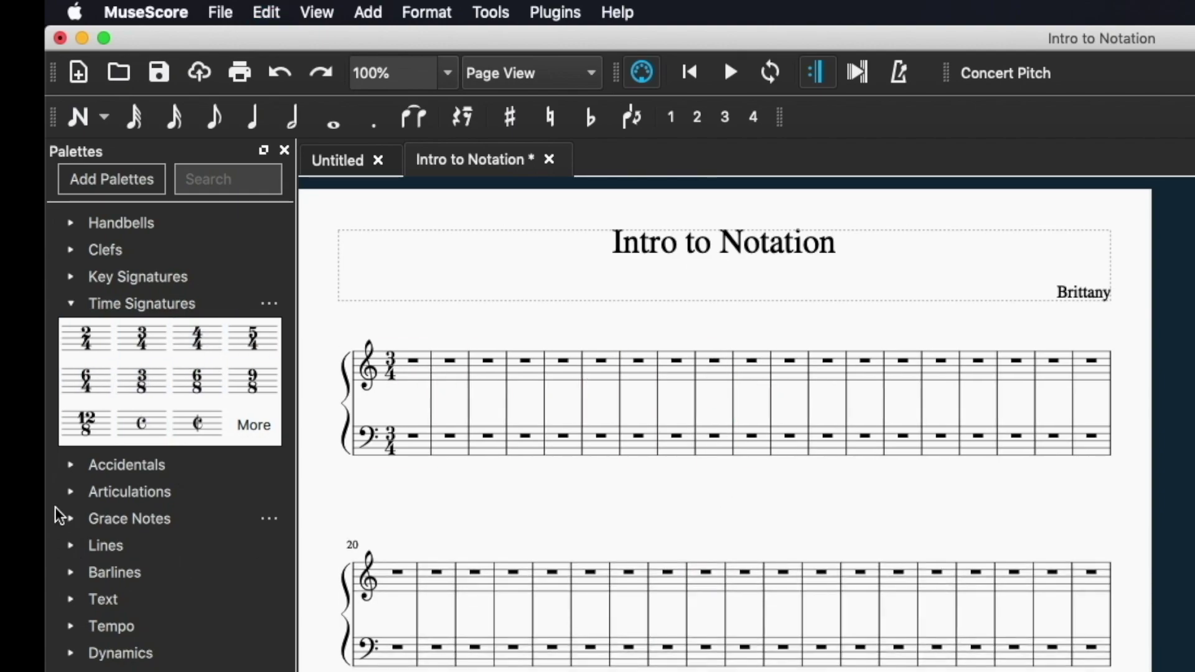
left_click(70, 303)
left_click(69, 277)
left_click(70, 277)
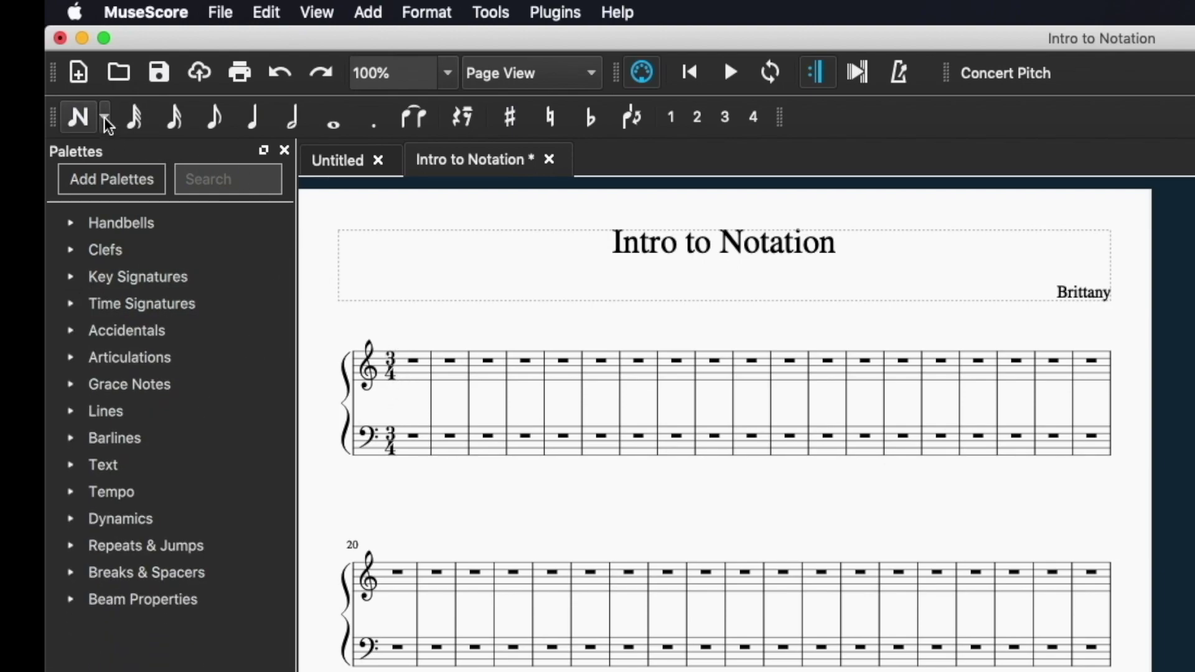
left_click(227, 14)
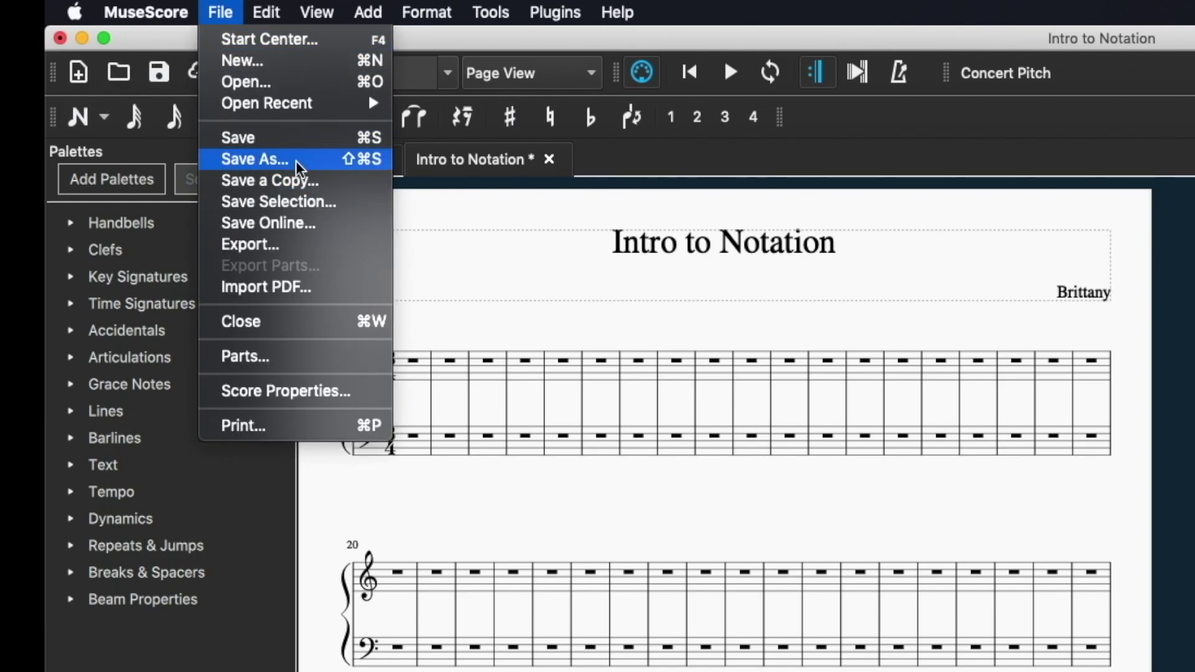
left_click(434, 316)
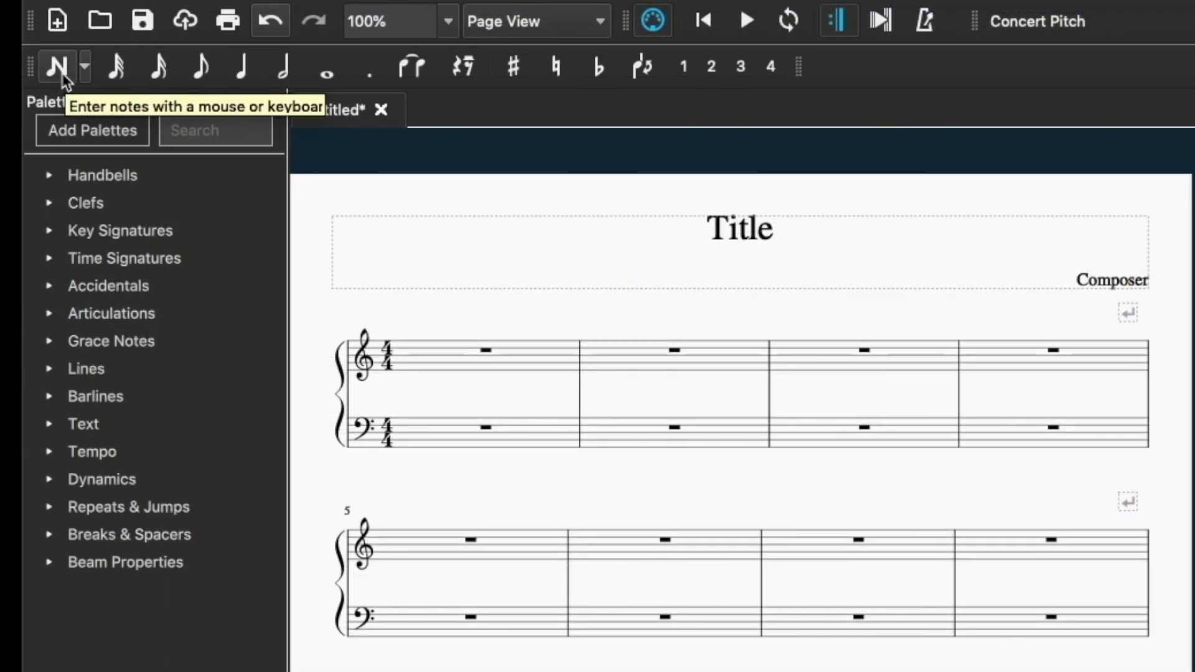
- Enter the quarter notes C, D, E and F in the first treble measure of the untitled score
left_click(58, 69)
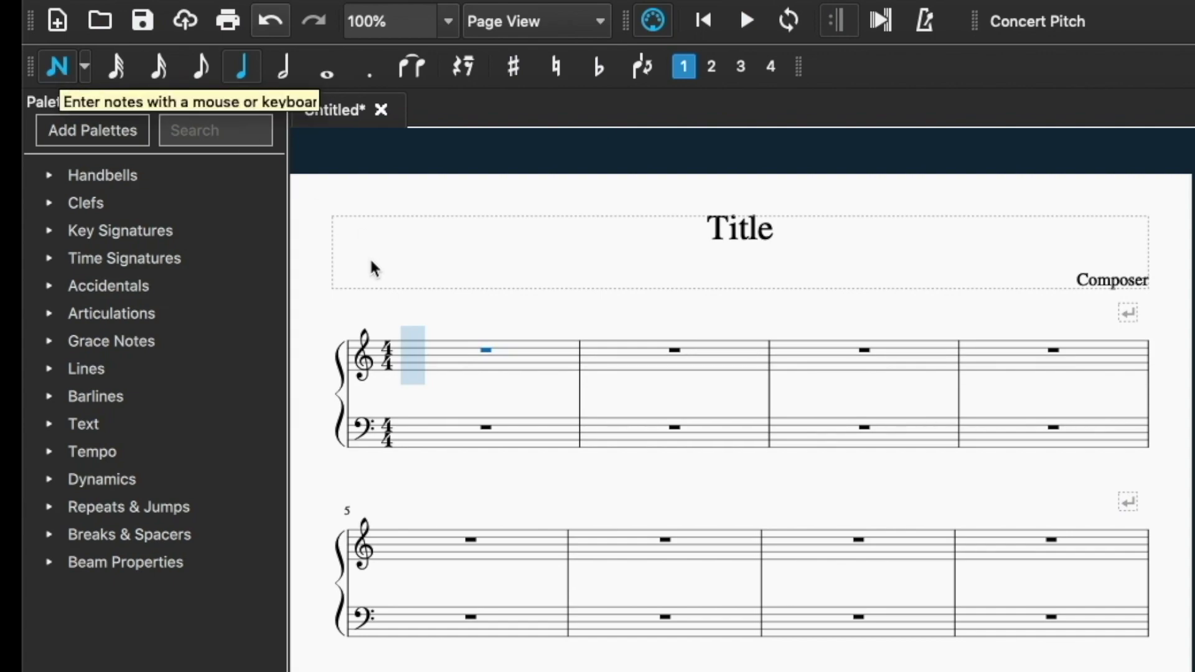
left_click(416, 378)
left_click(451, 375)
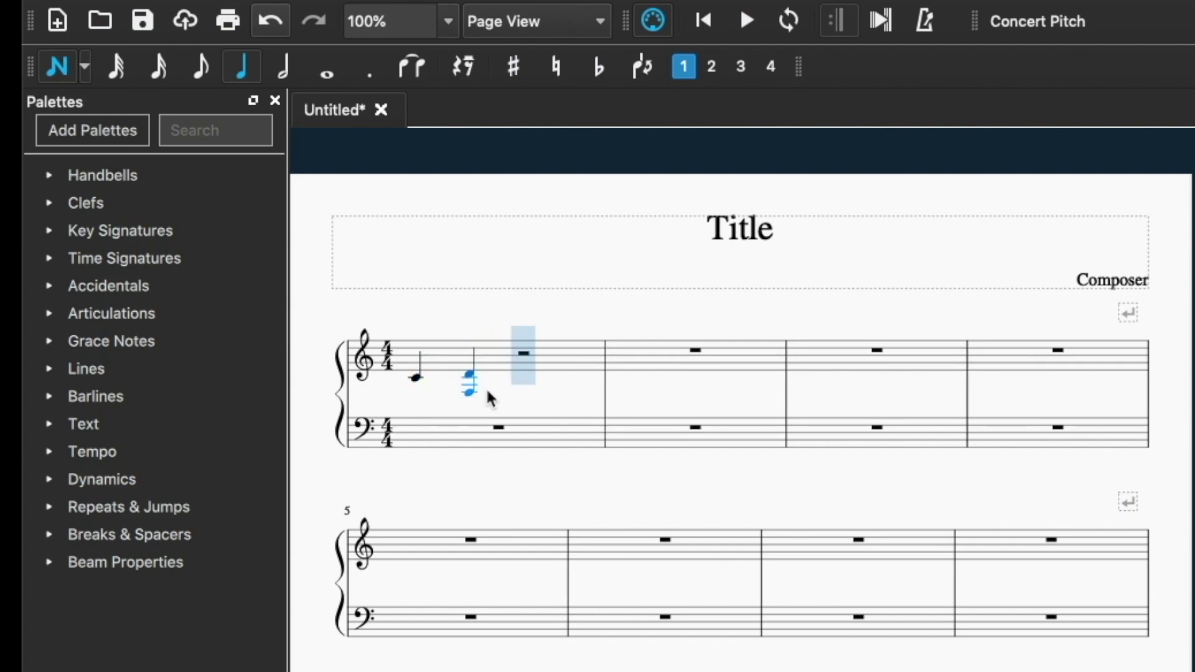
left_click(520, 382)
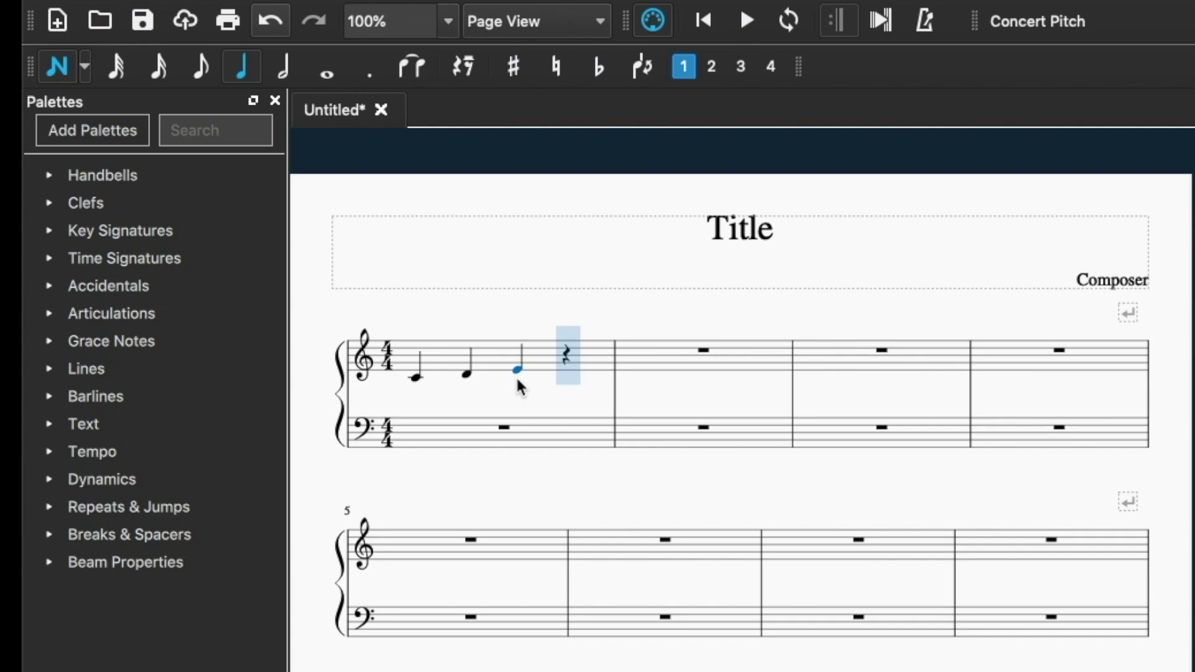
key("f")
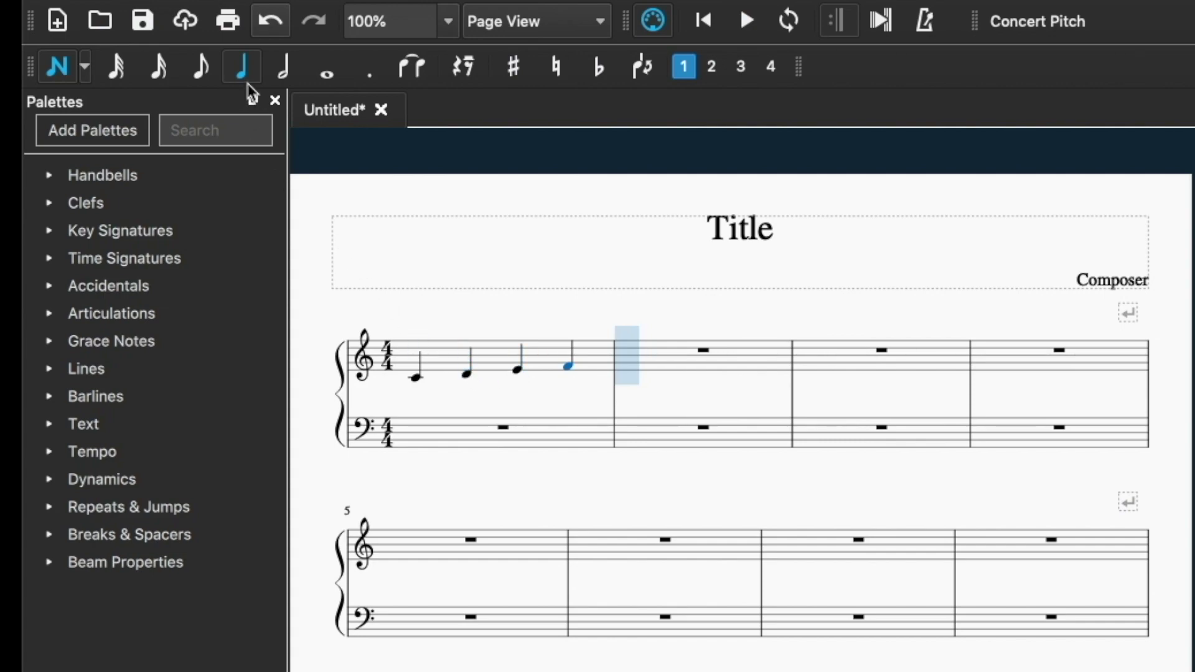
- Try out different durations for note entry, switching between eighth, half and quarter notes
left_click(279, 73)
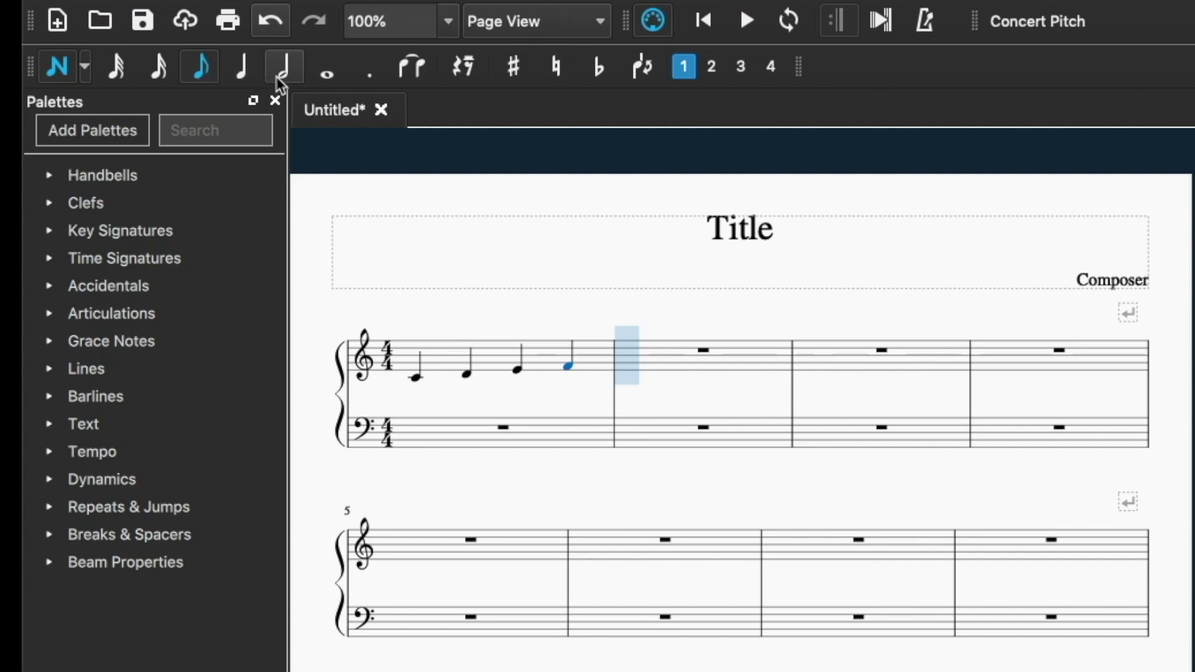
left_click(187, 70)
left_click(240, 74)
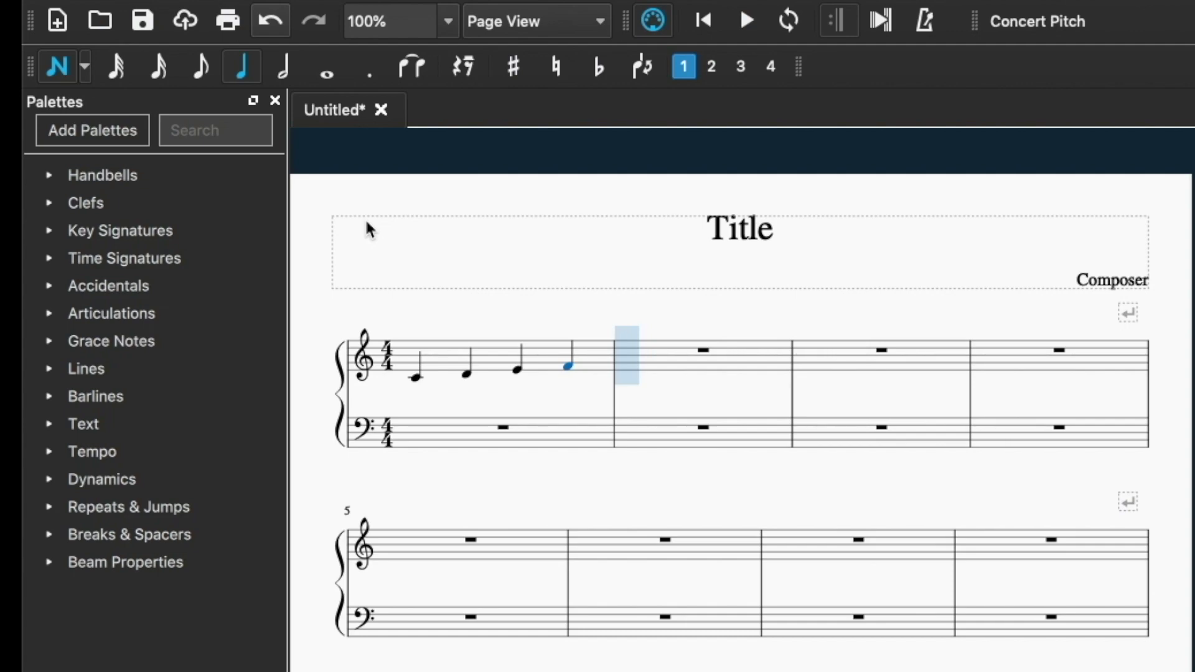
key("6")
- Enter the eighth notes G, A and C at the start of the second treble measure
key("4")
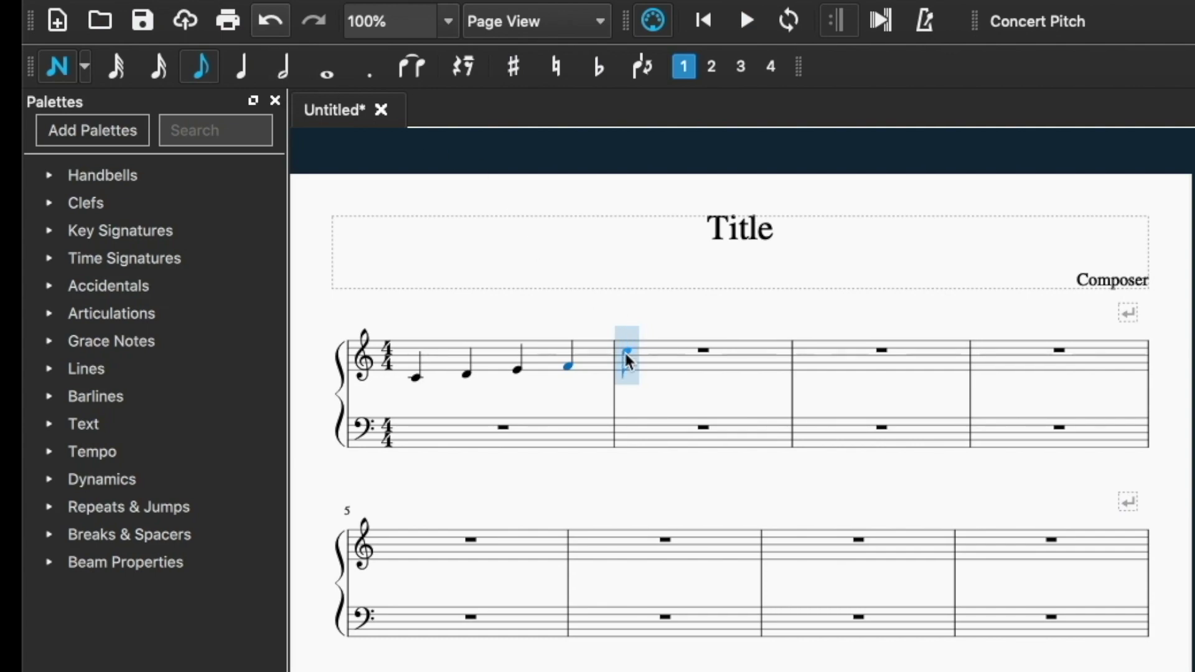
left_click(627, 362)
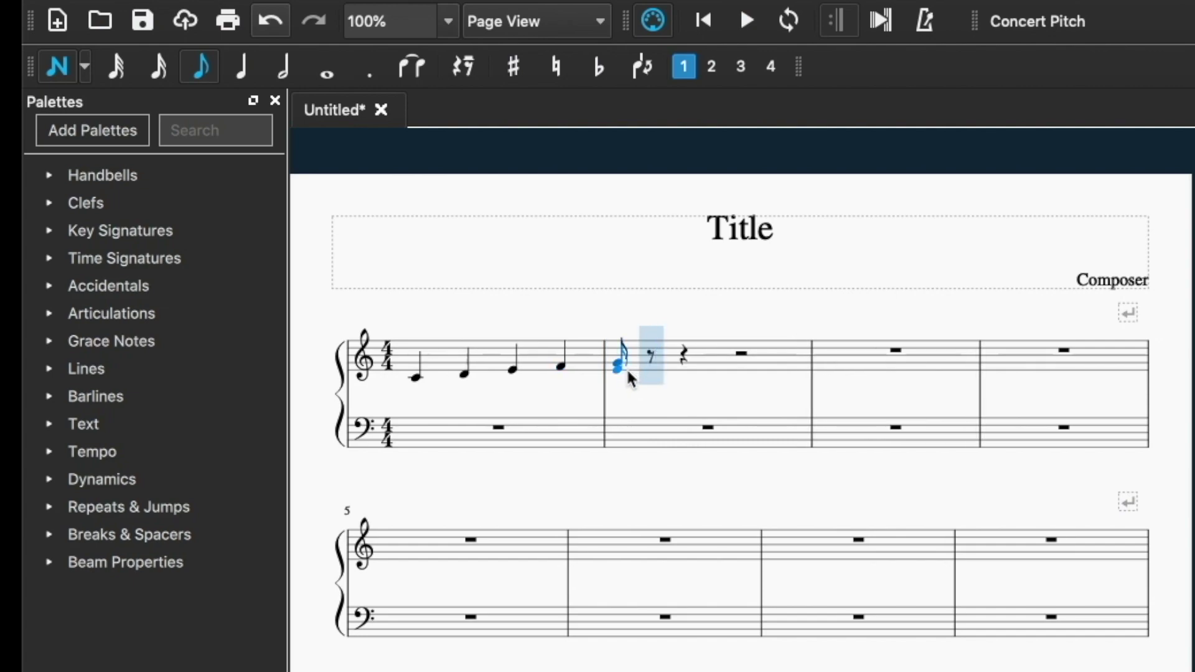
key("a")
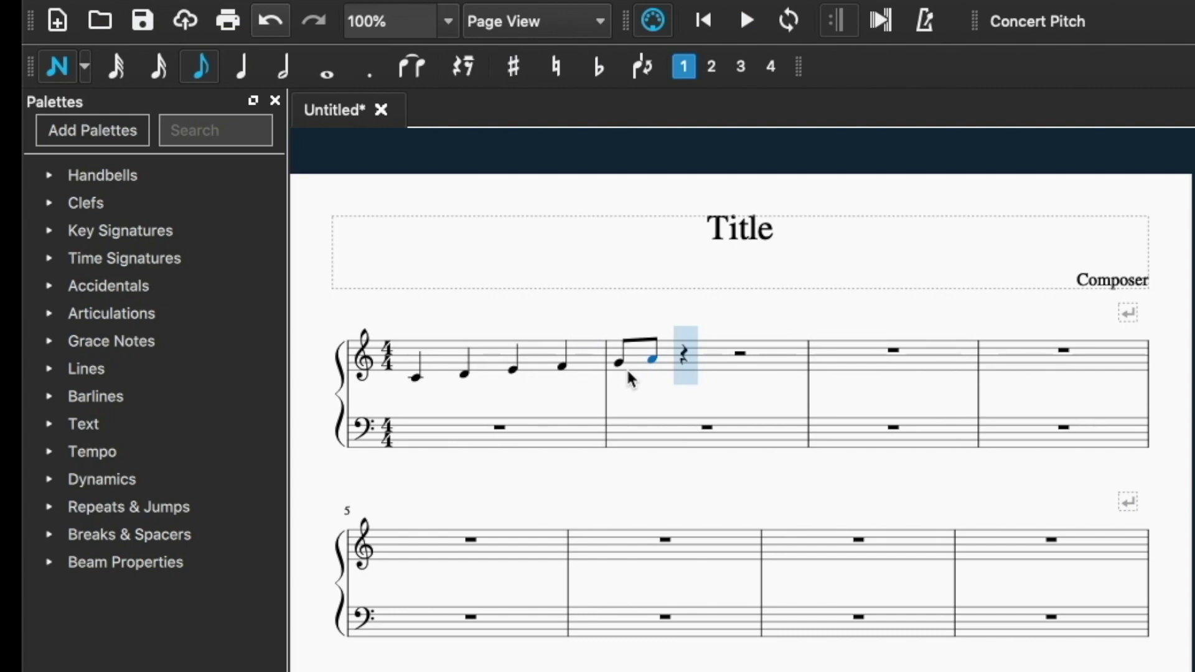
key("c")
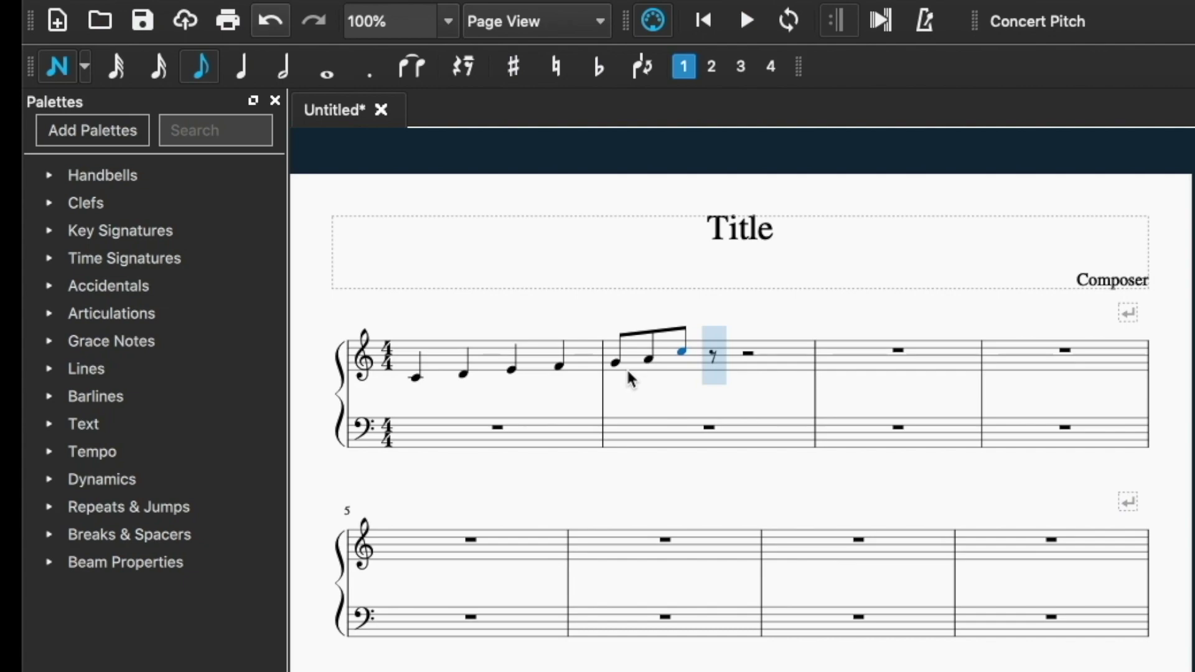
- Go back to the third eighth note of the second treble measure and change its pitch to B
key("Left")
key("Left")
key("Left")
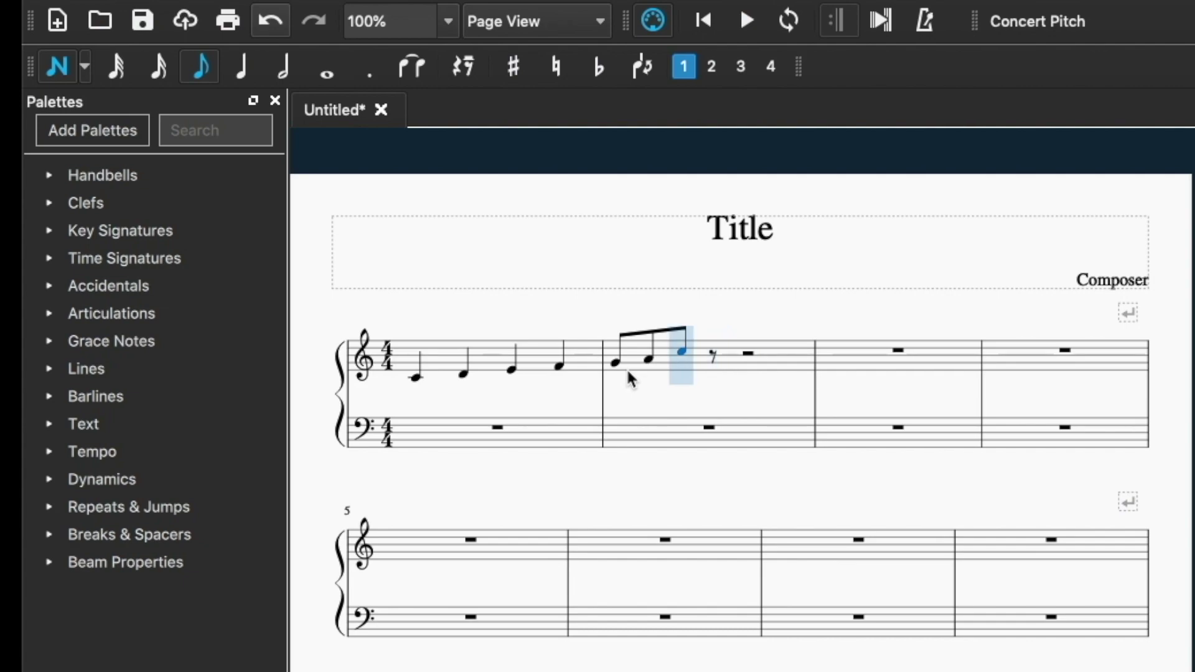
key("Left")
key("Left")
key("Right")
key("Right")
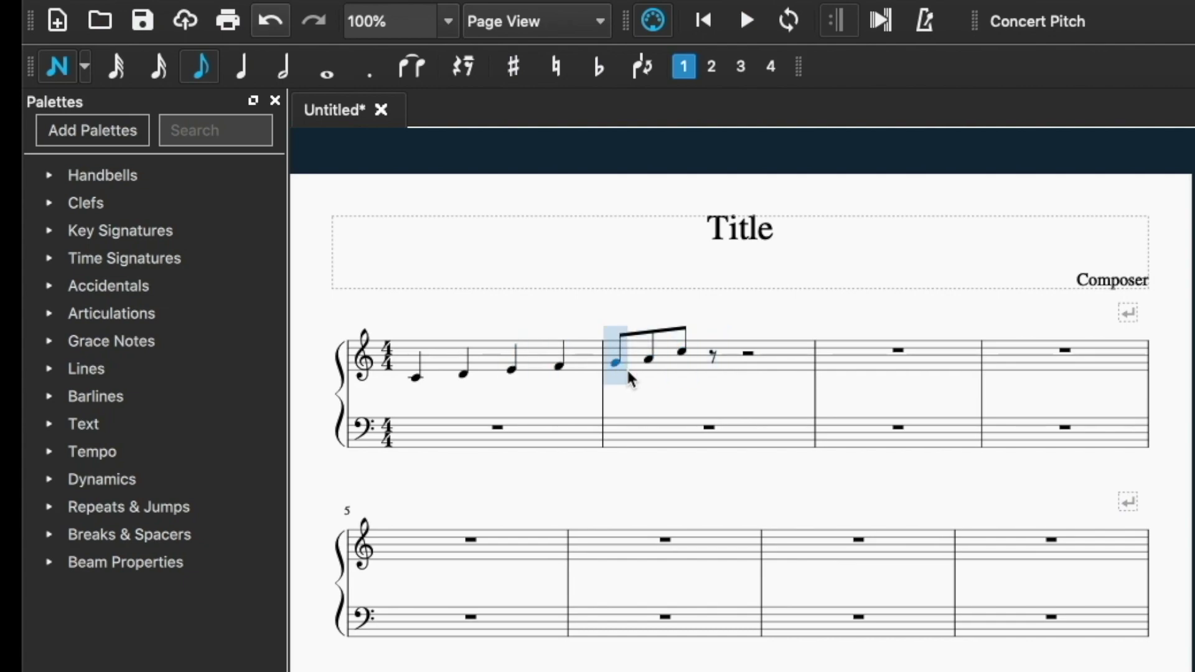
key("Right")
key("Right")
key("Up")
key("x")
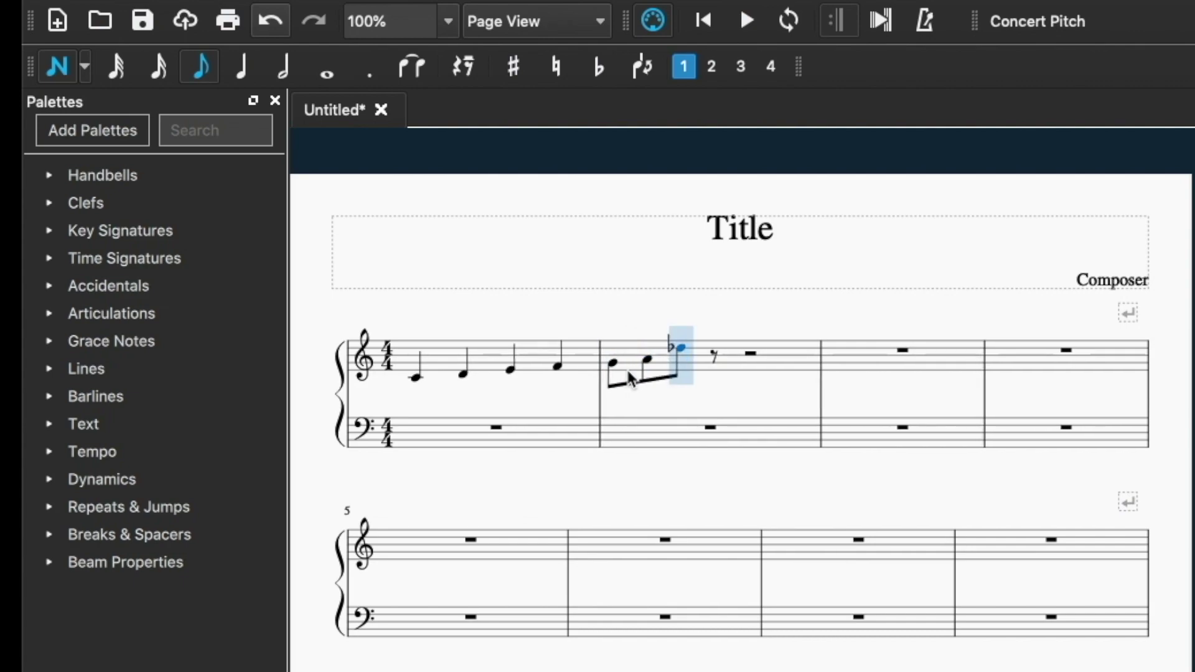
key("Down")
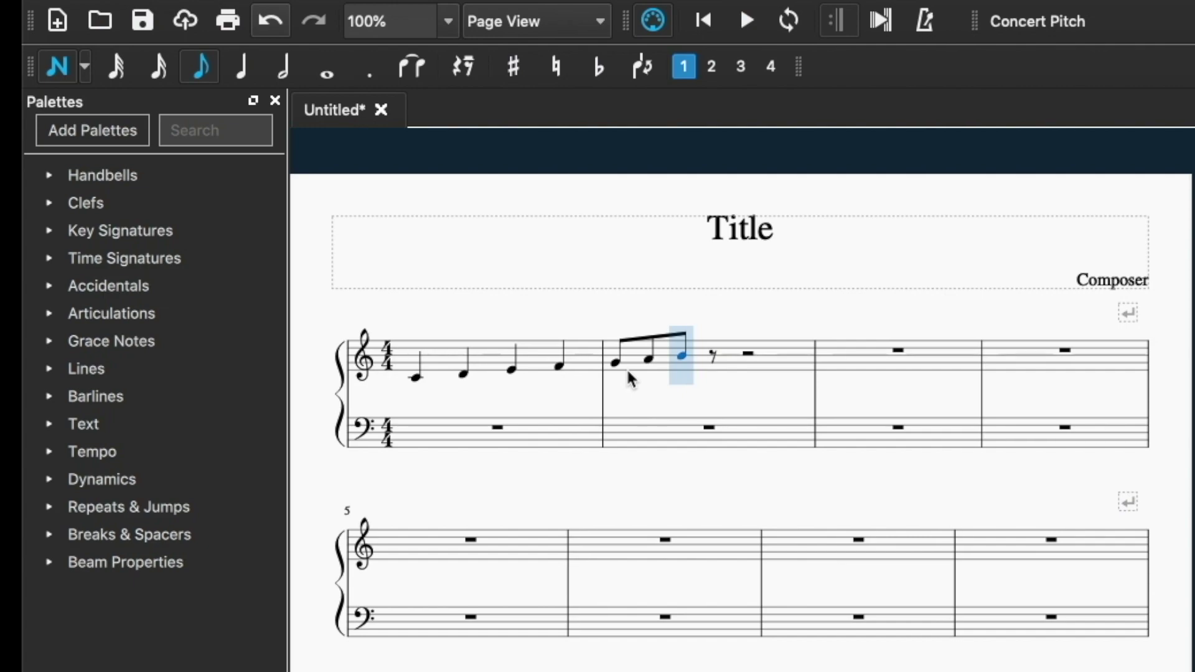
- Add an eighth-note C as the fourth note of the second measure and tie it to a half note C
key("Right")
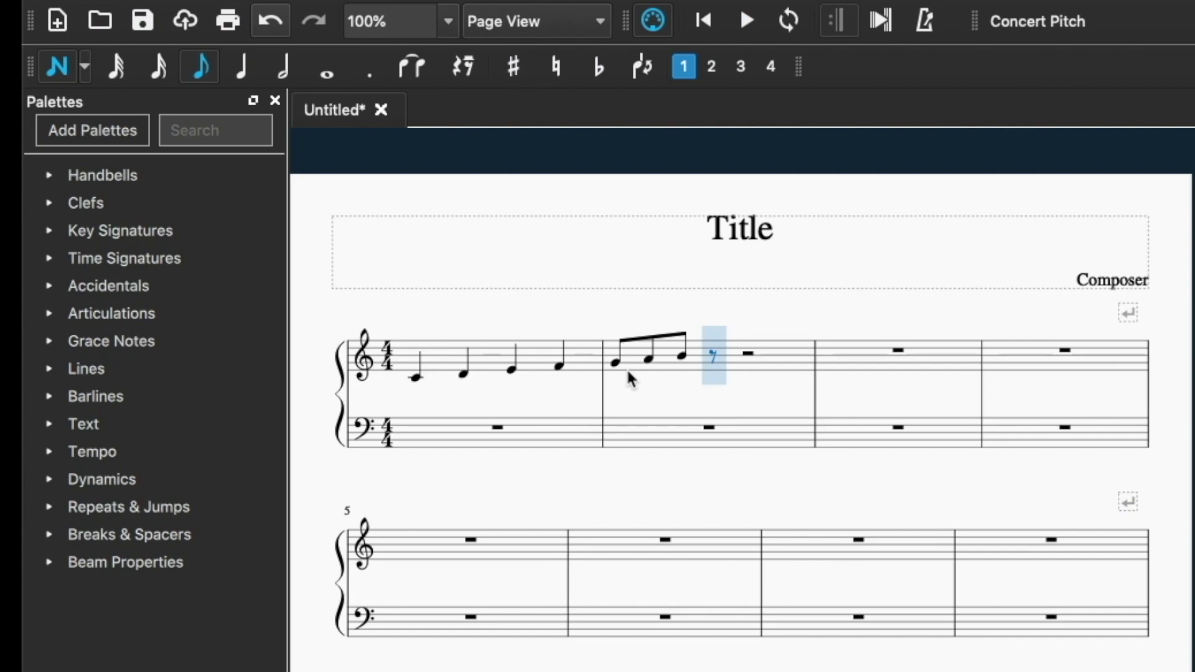
key("c")
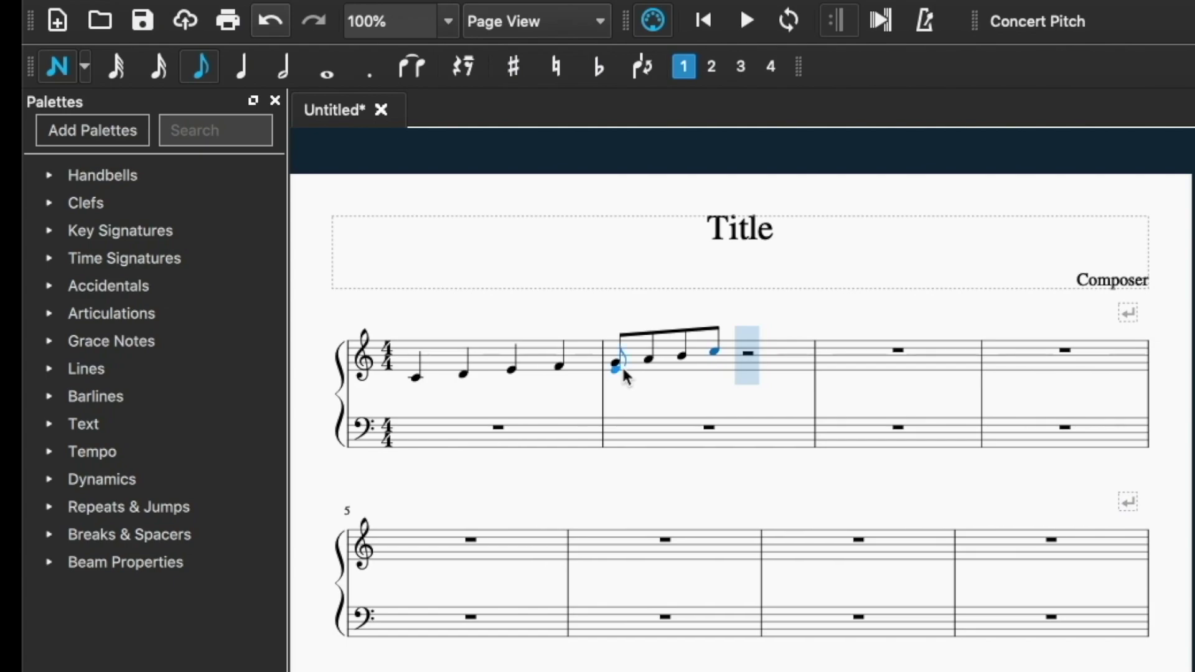
left_click(409, 70)
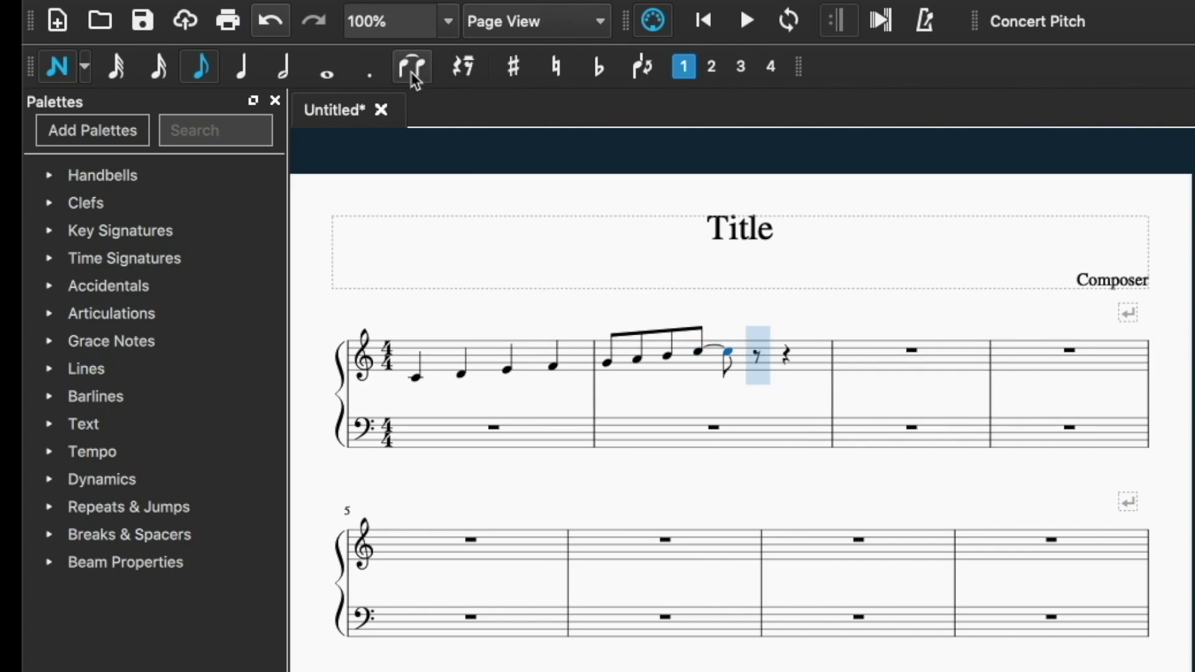
key("ctrl+z")
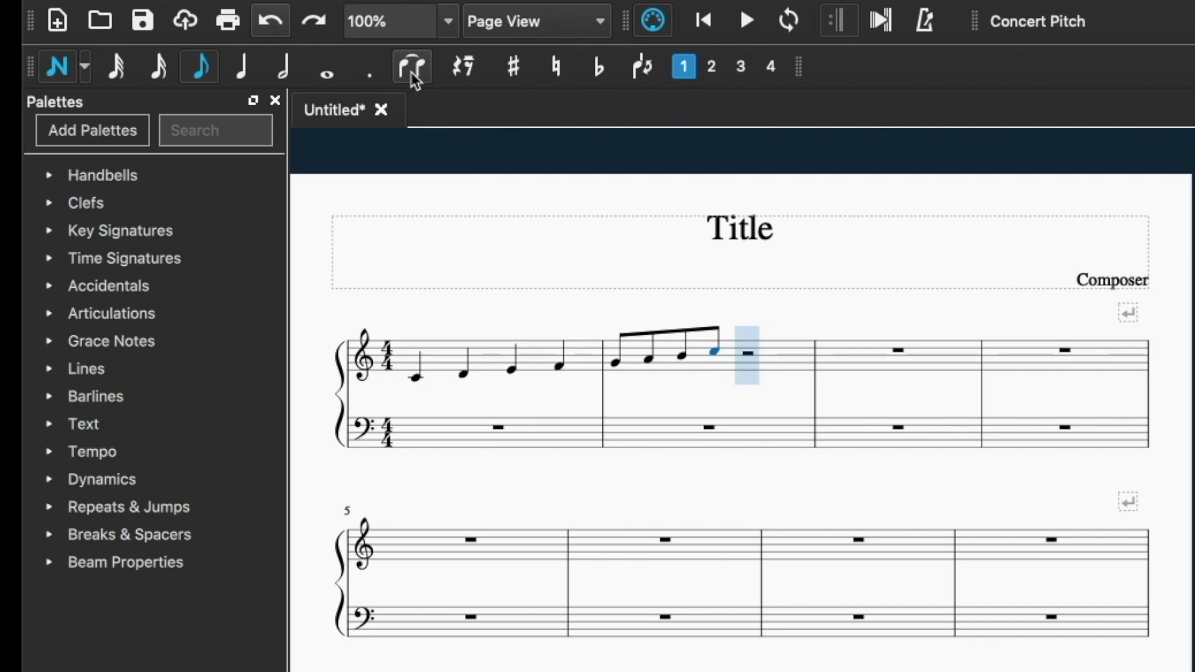
key("6")
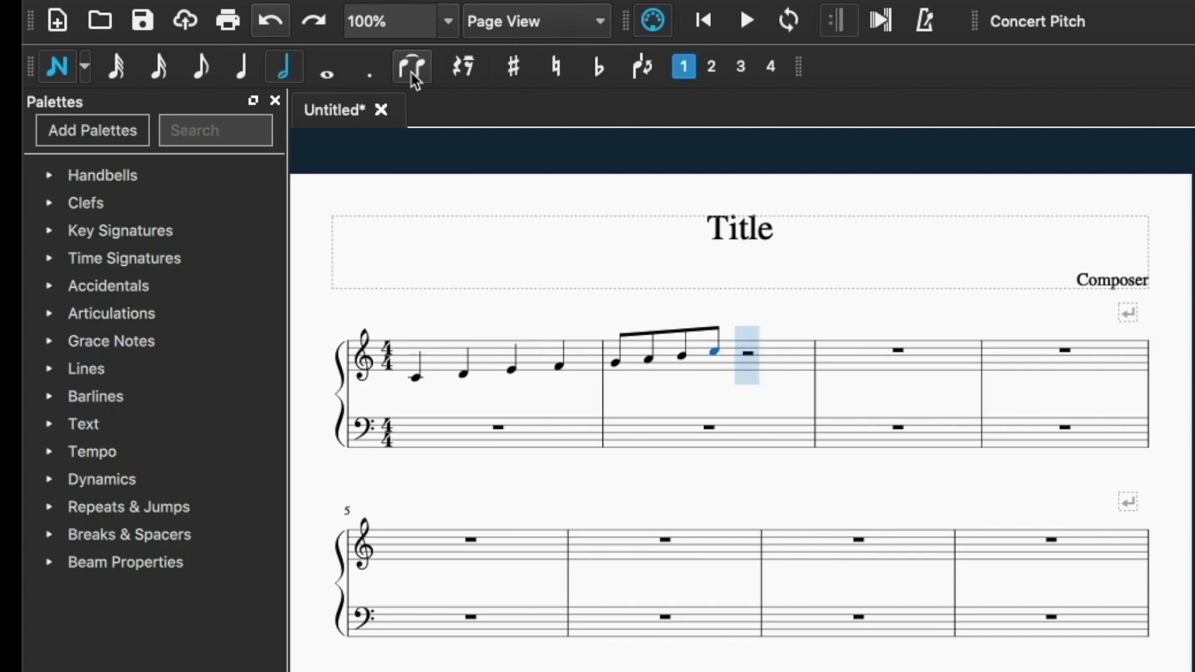
left_click(411, 73)
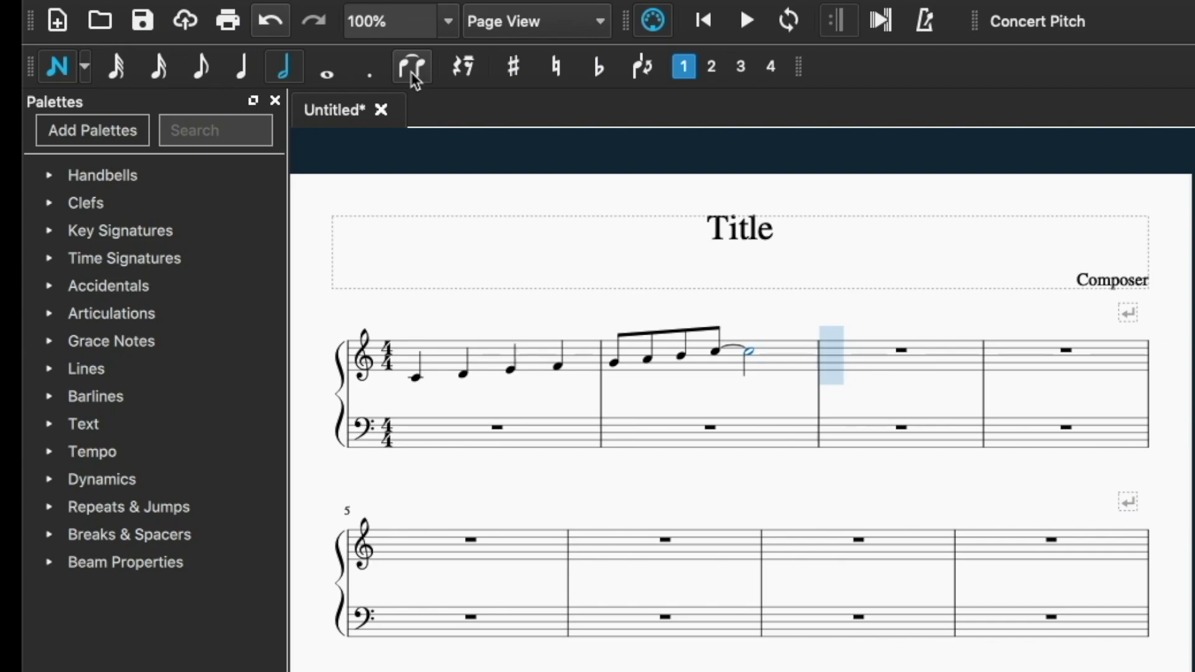
- Try entering a dotted half note C and a dotted quarter note C in the third treble measure, and undo both
left_click(375, 73)
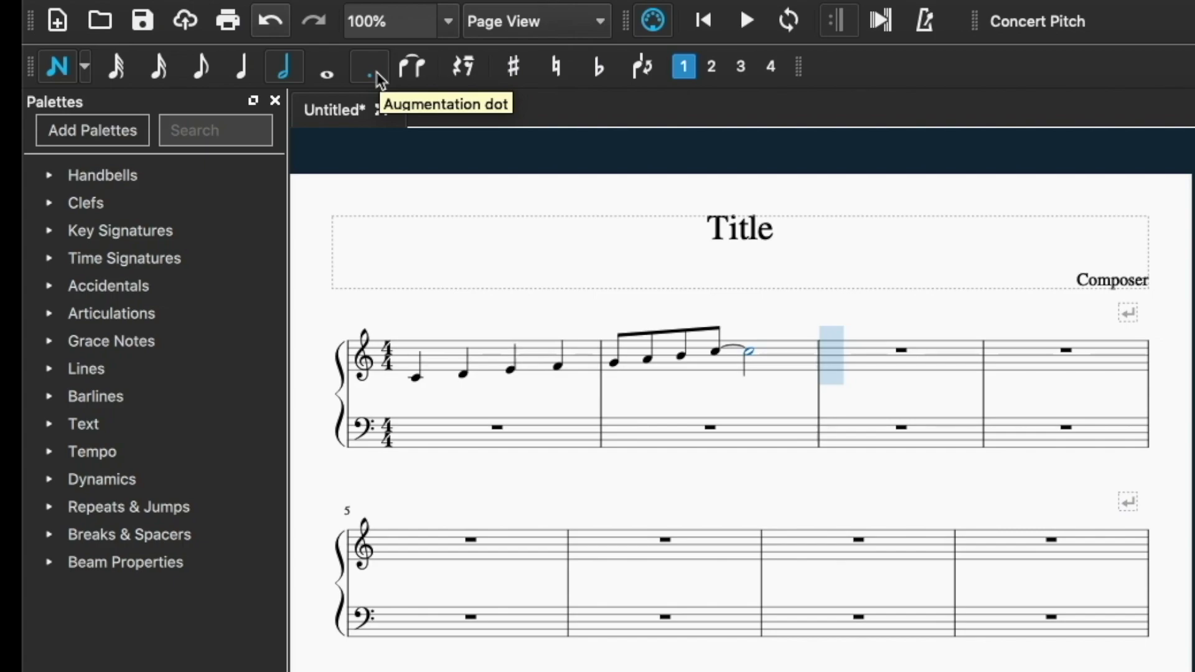
key("c")
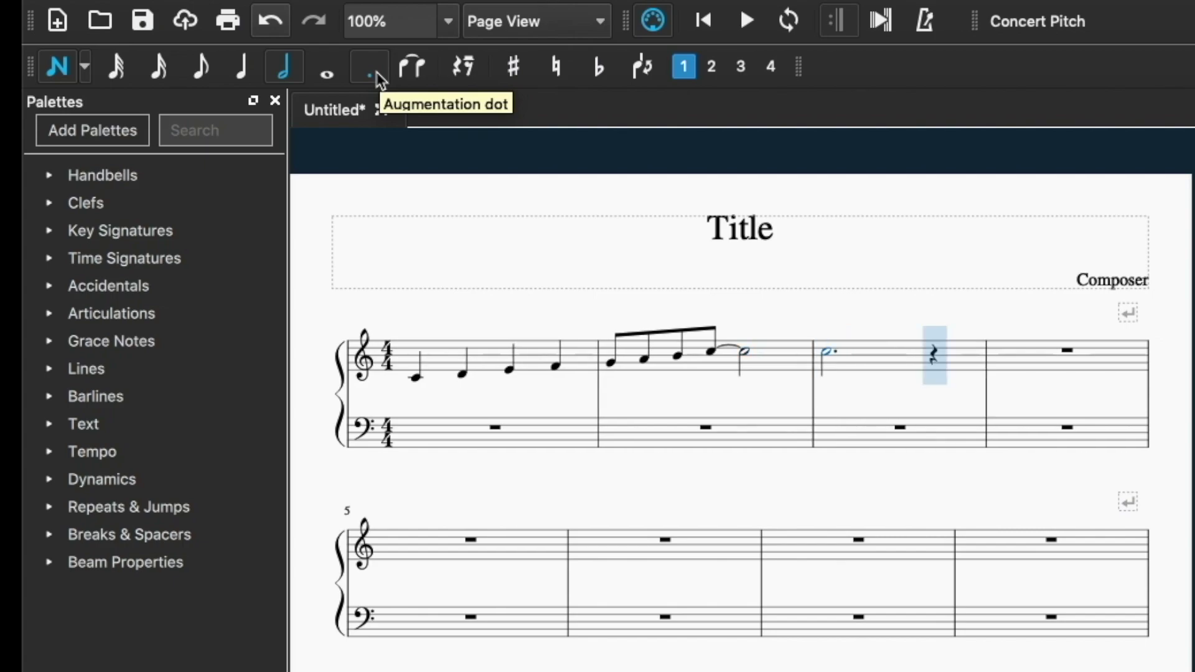
key("ctrl+z")
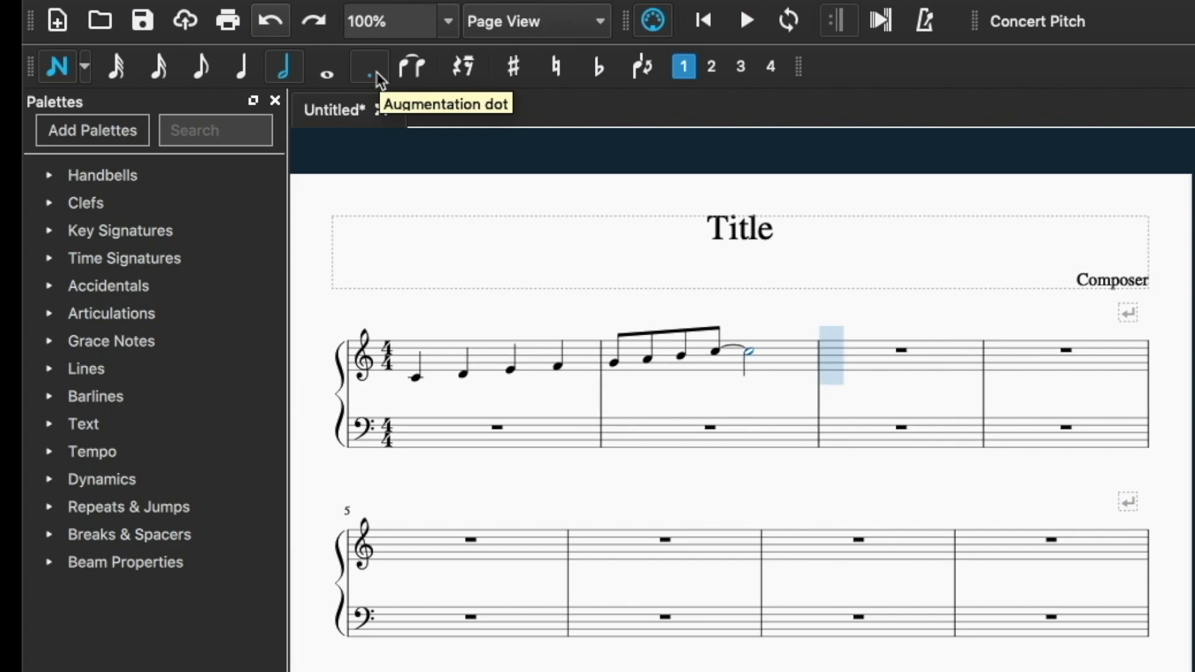
left_click(377, 74)
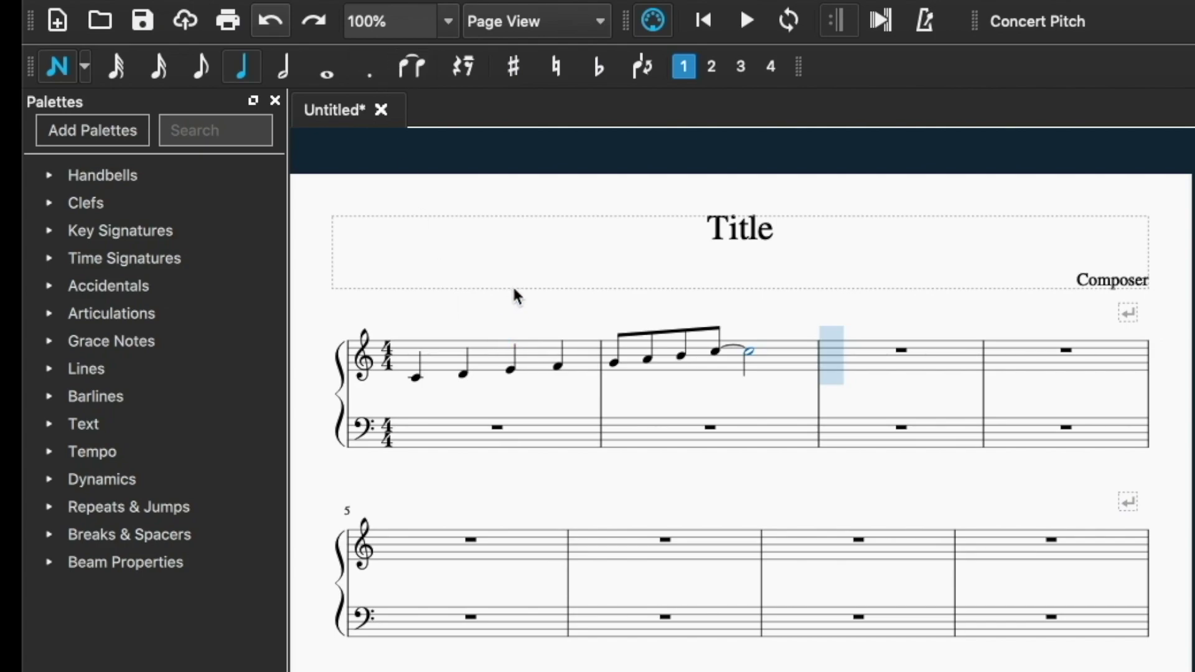
key("c")
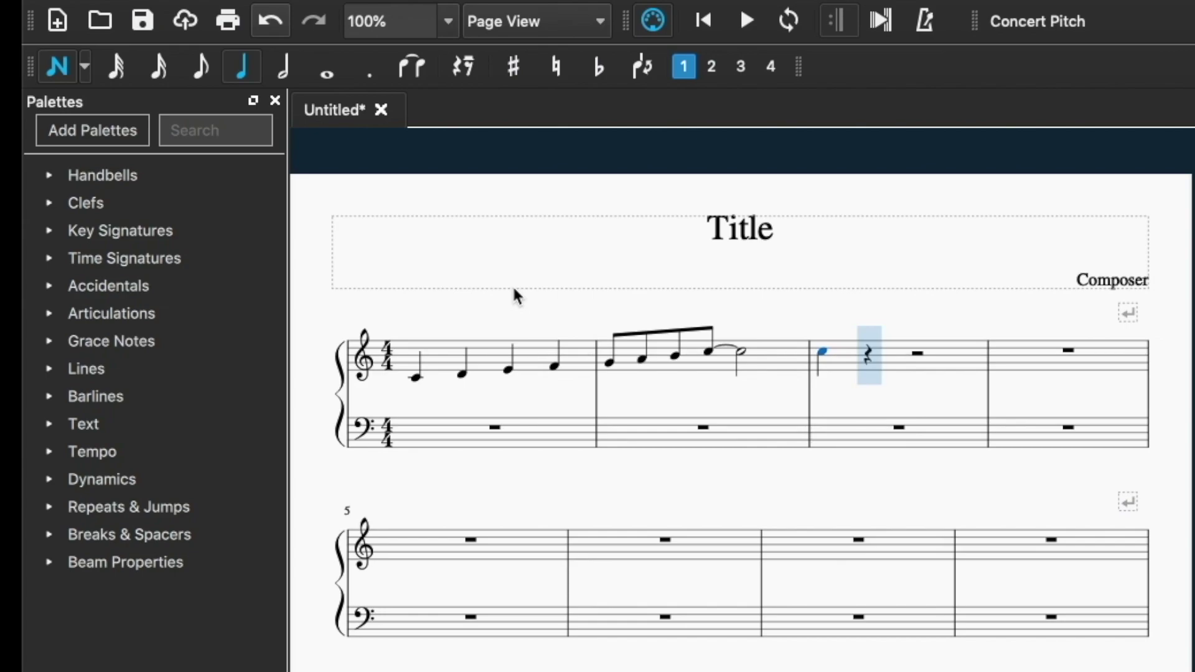
key("period")
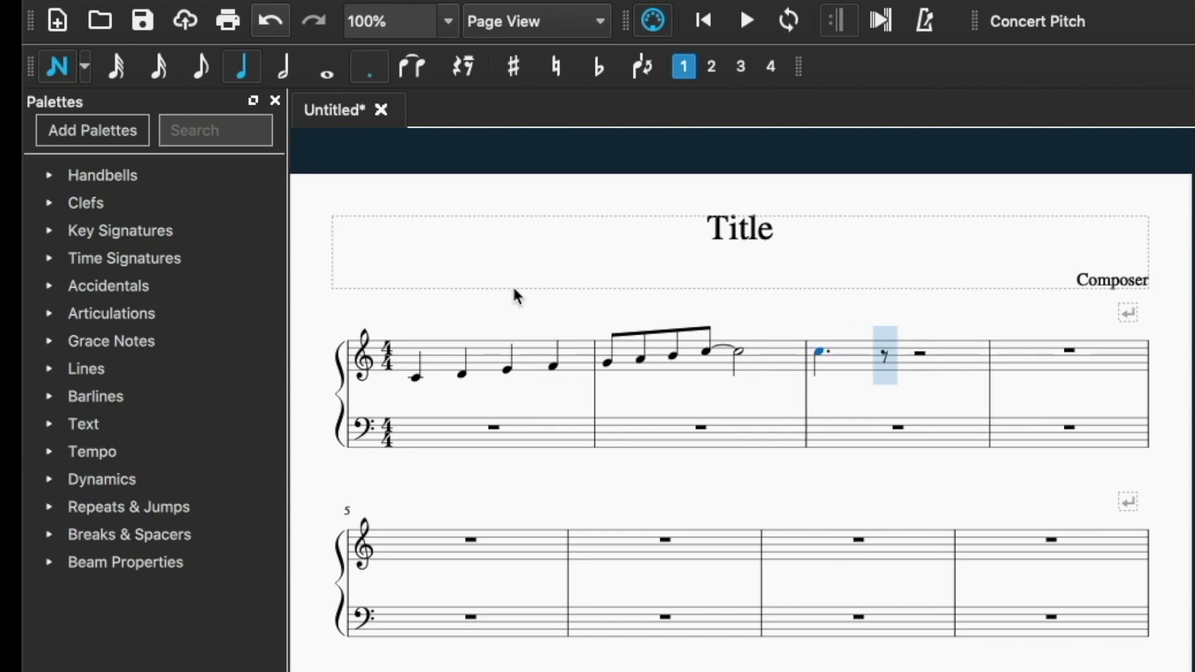
key("ctrl+z")
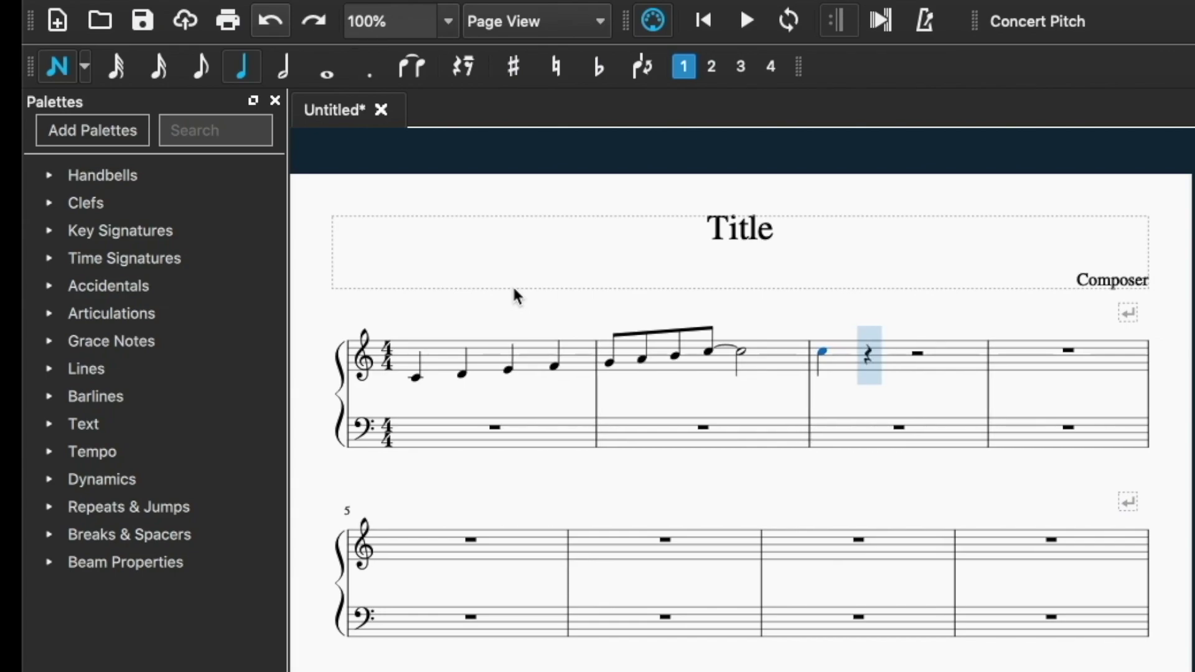
key("ctrl+z")
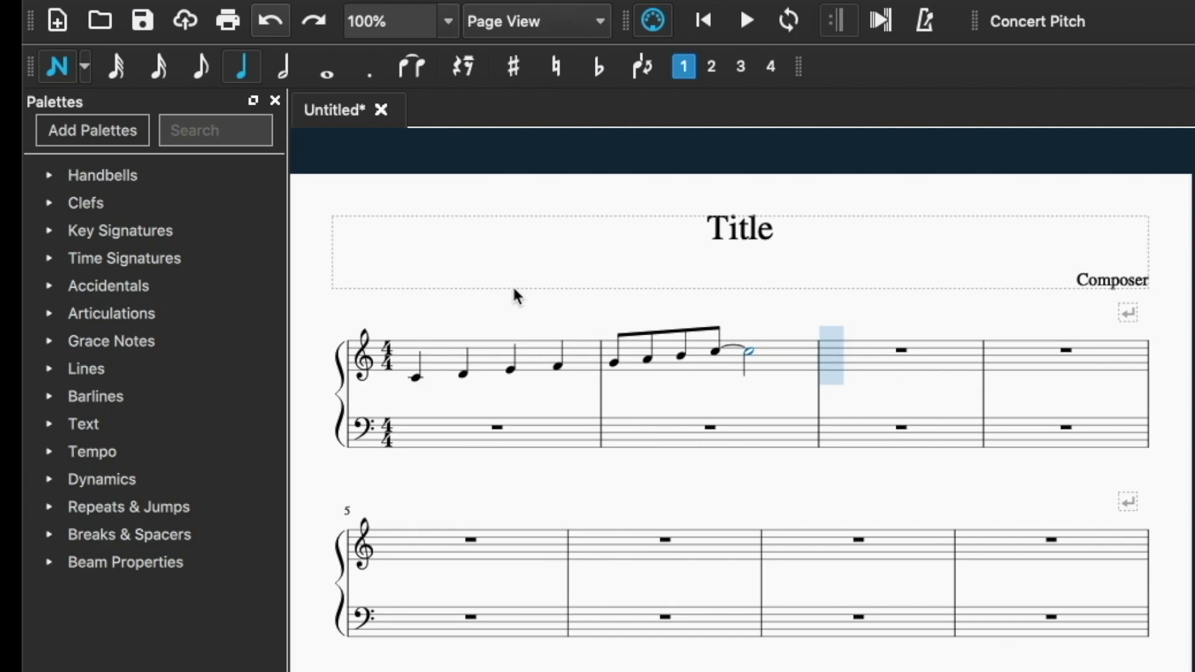
- Fill the third treble measure with a dotted quarter note C, an eighth note G and a half note C
key("period")
key("period")
key("c")
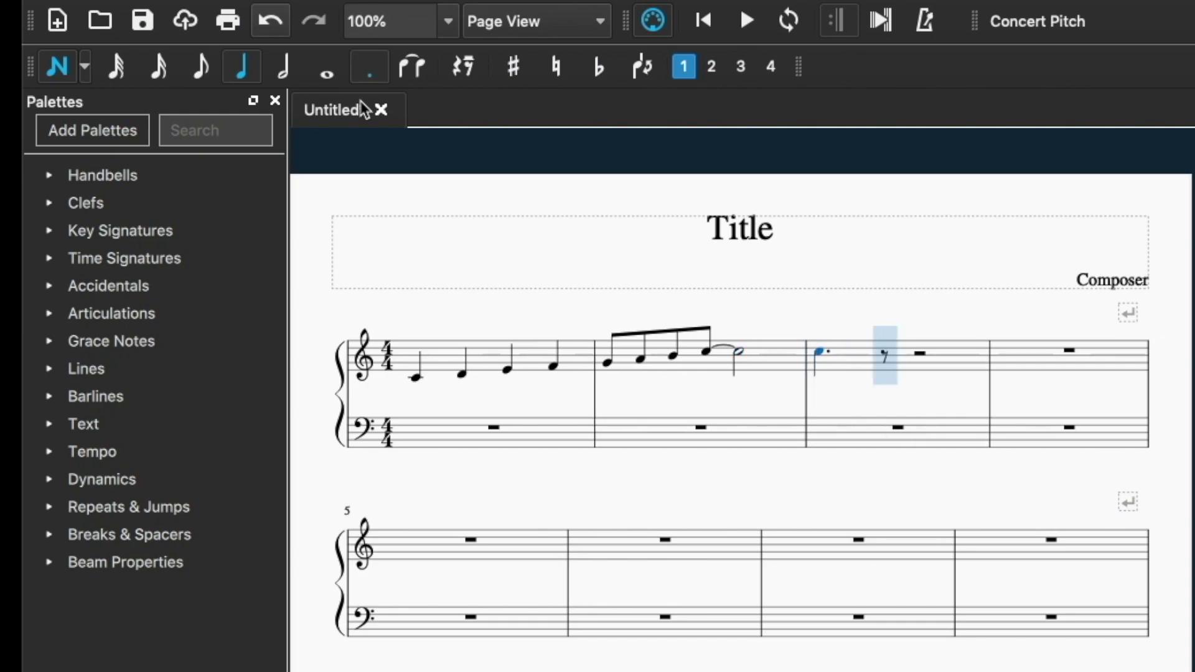
key("4")
key("g")
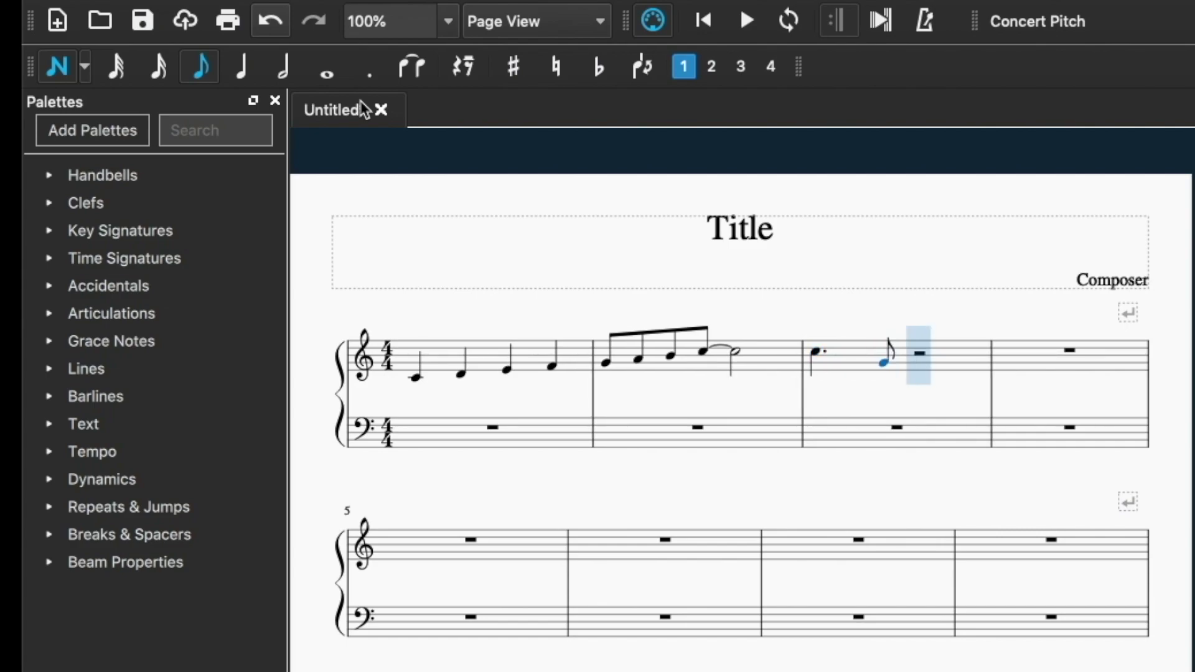
key("6")
key("c")
- Leave note entry on the last half note of the third treble measure and lower that note by an octave
key("Left")
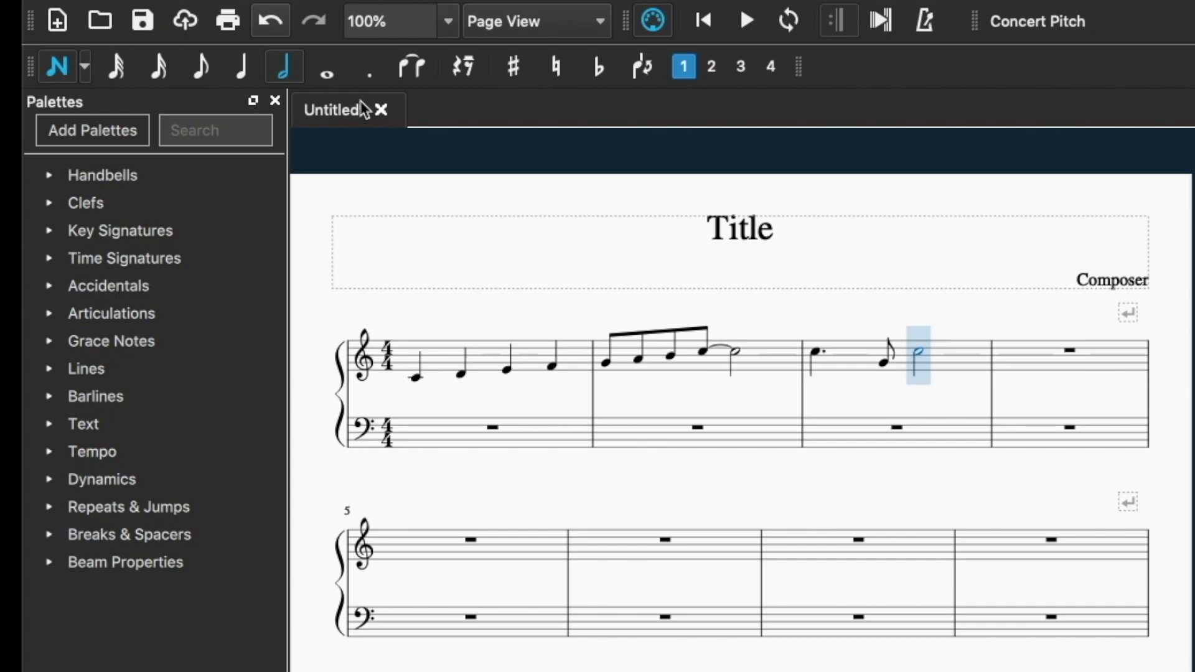
key("Left")
key("Left")
key("Right")
key("Right")
key("Escape")
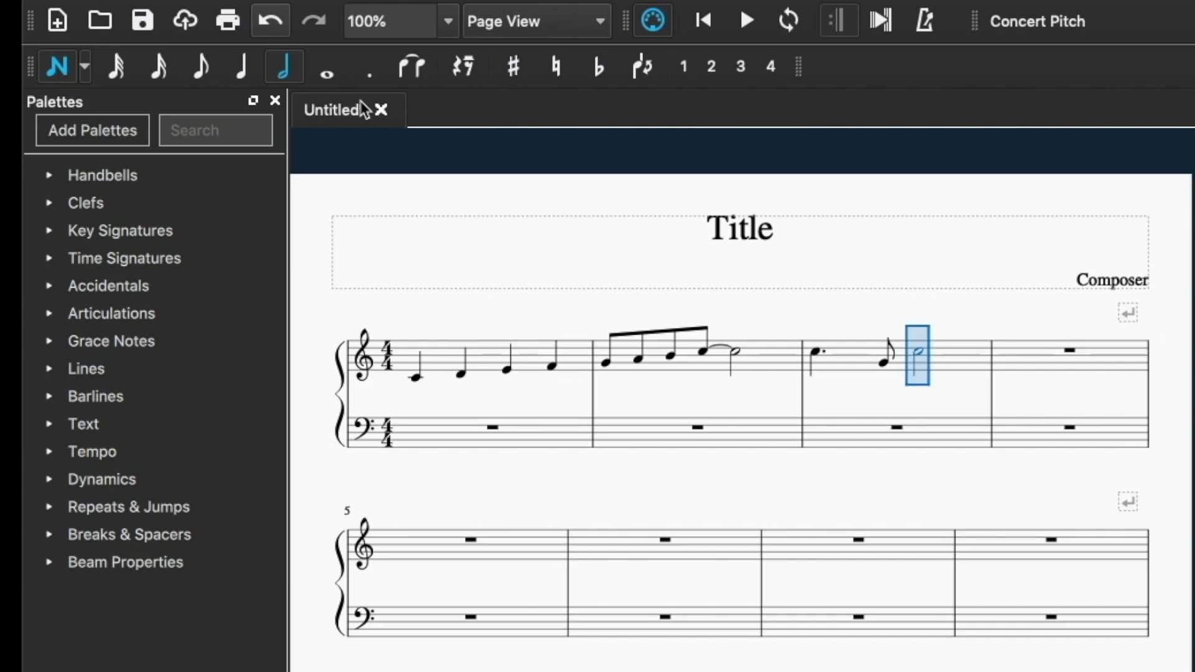
key("ctrl+Down")
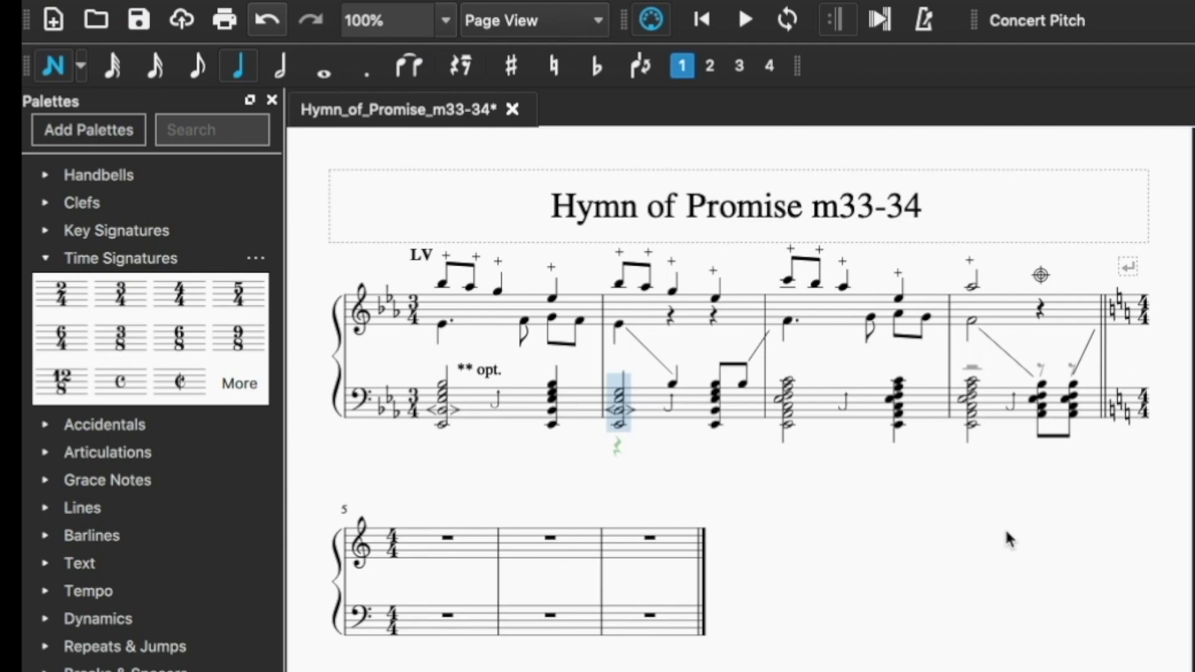
- Apply a 3/4 time signature and a three-flat key signature at measure 5 of the Hymn_of_Promise_m33-34 score
key("Escape")
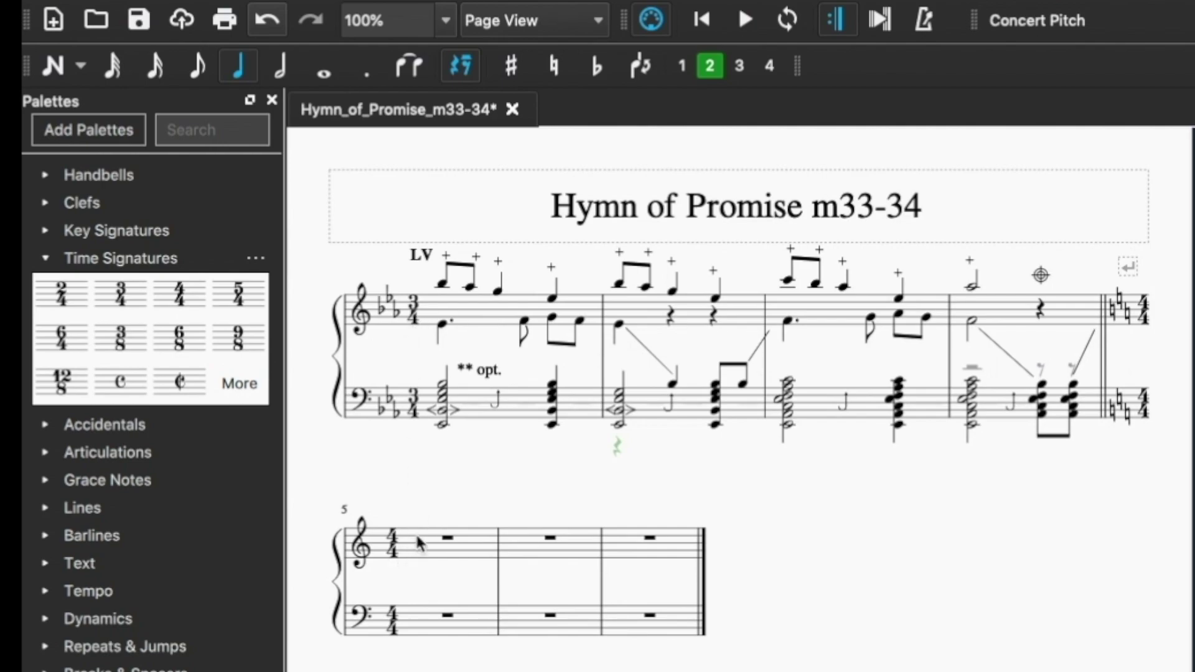
left_click_drag(131, 309, 436, 554)
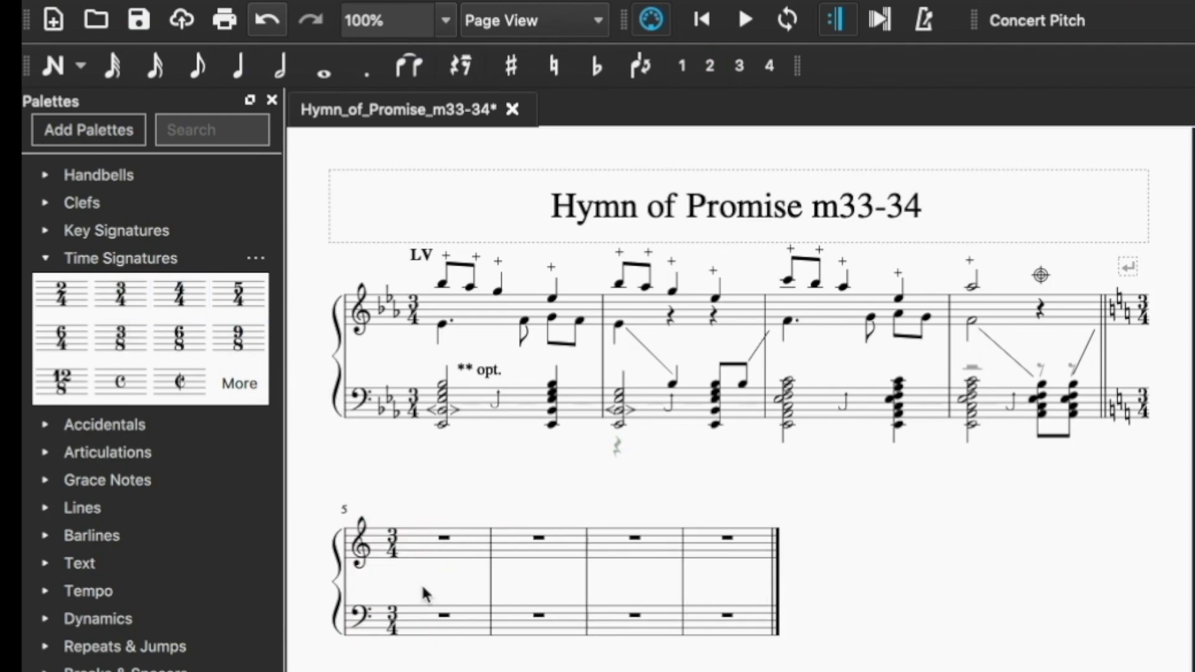
left_click(46, 233)
mouse_move(216, 464)
left_mouse_down()
mouse_move(404, 505)
mouse_move(412, 540)
left_mouse_up()
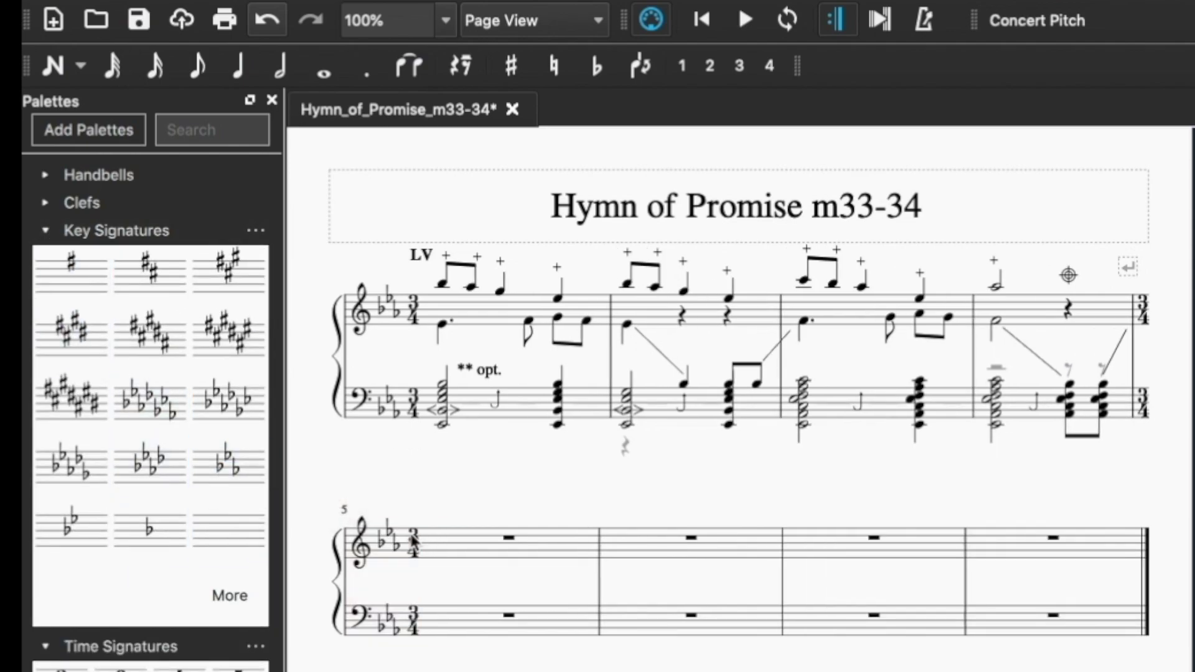
left_click(50, 235)
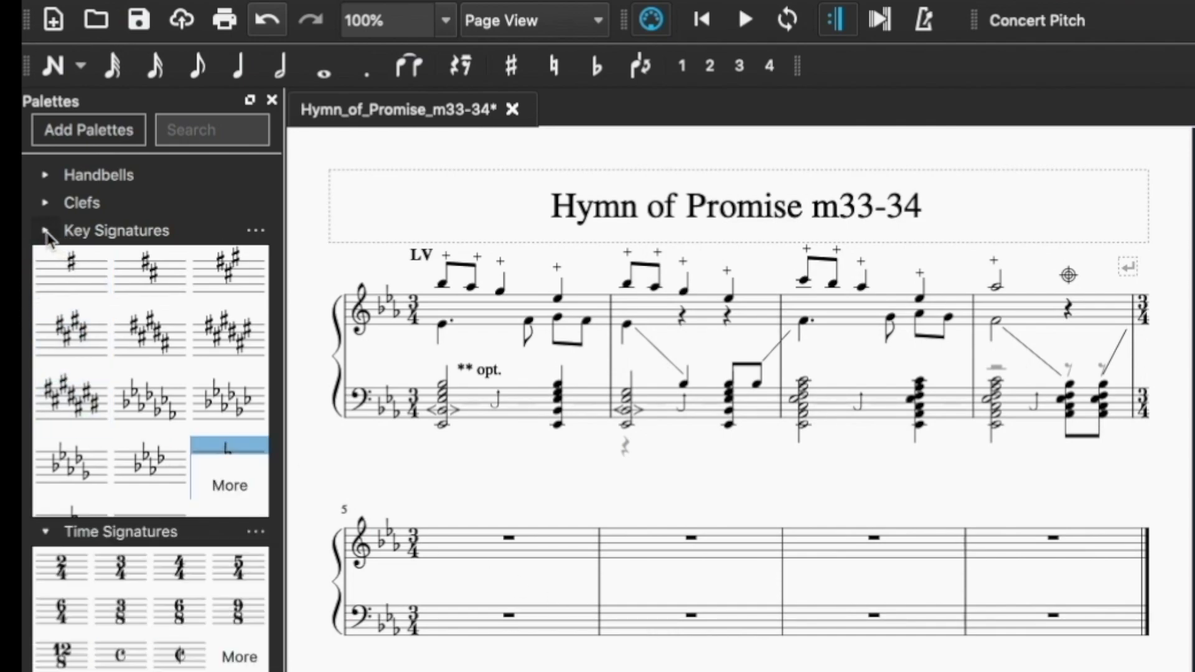
left_click(49, 260)
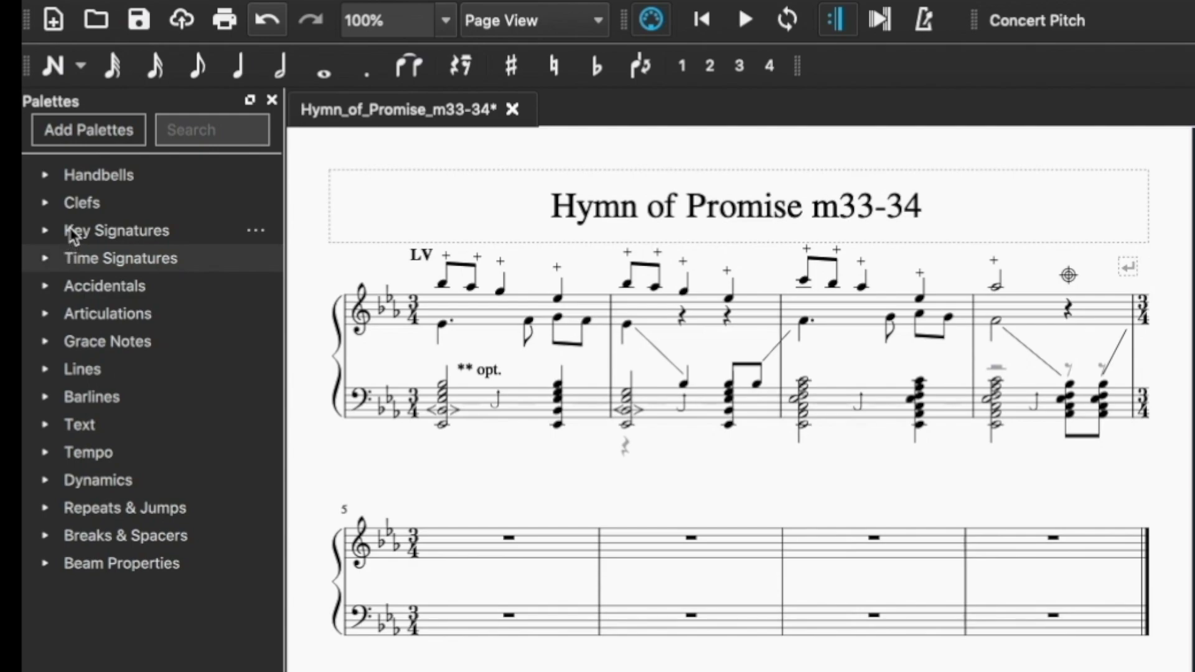
- Try entering a quarter note at the start of measure 5 on the bass staff, and undo it
left_click(54, 68)
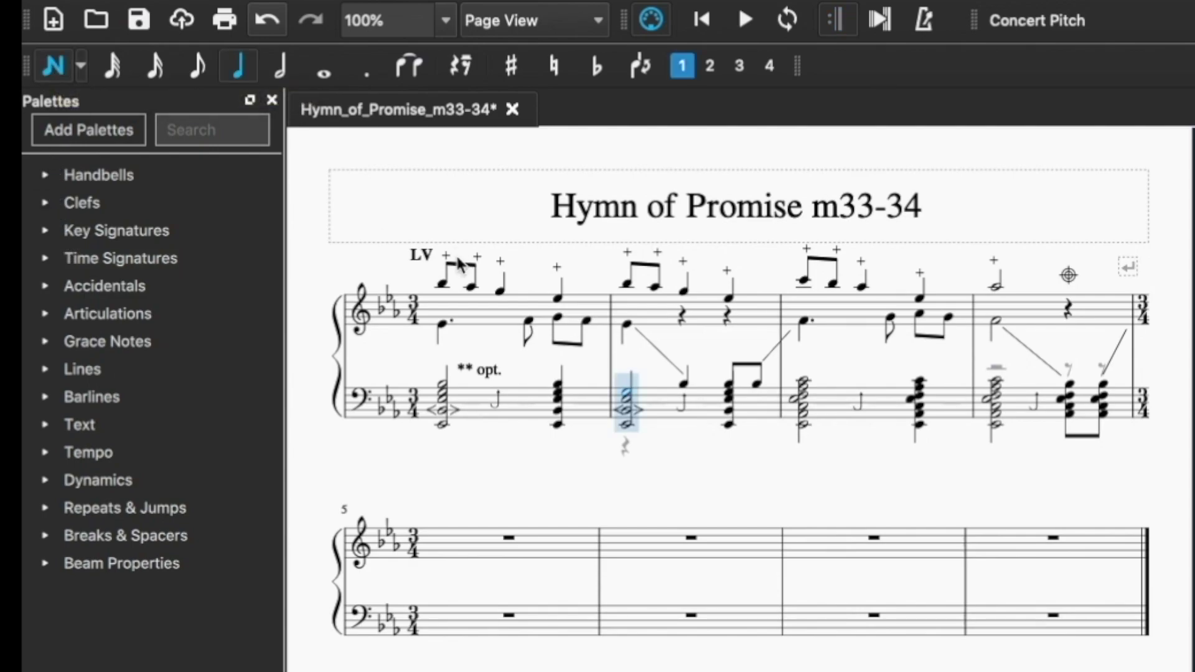
key("Right")
key("Right")
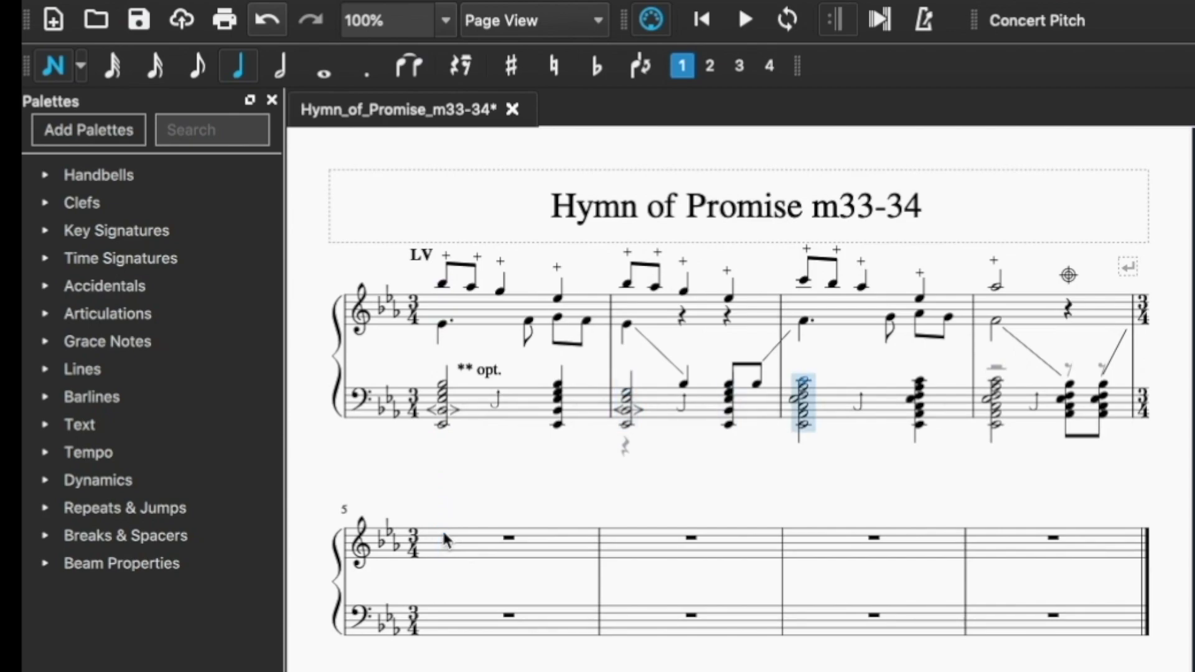
key("shift+a")
key("ctrl+z")
key("Right")
key("Right")
key("Right")
key("Right")
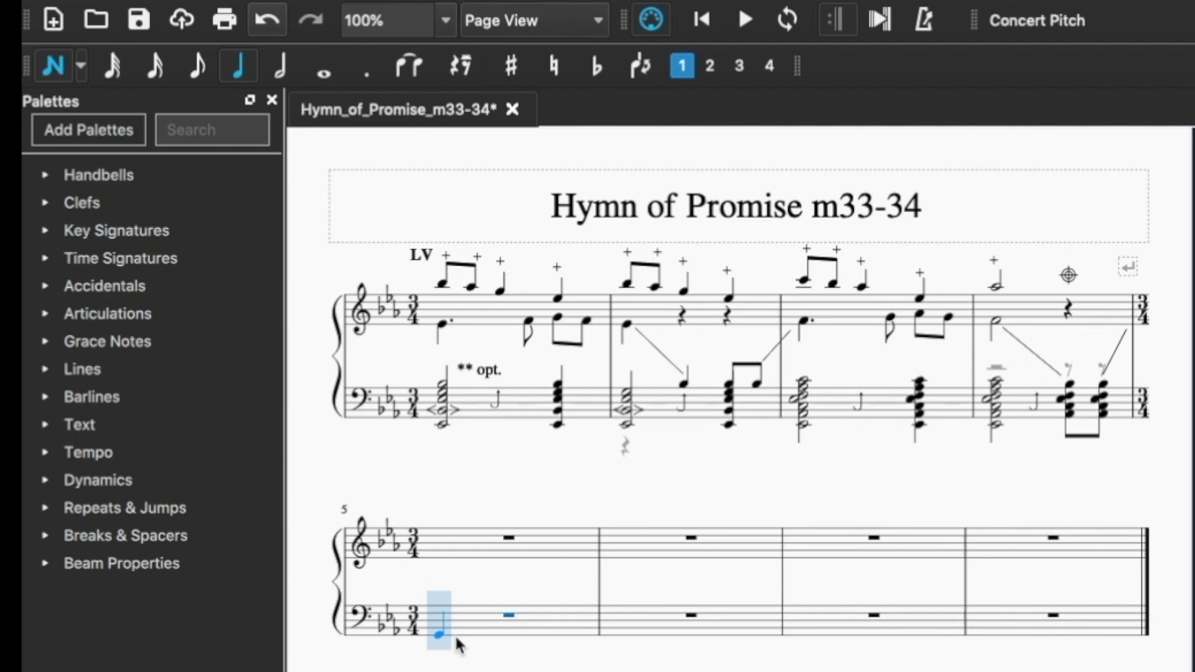
key("ctrl+z")
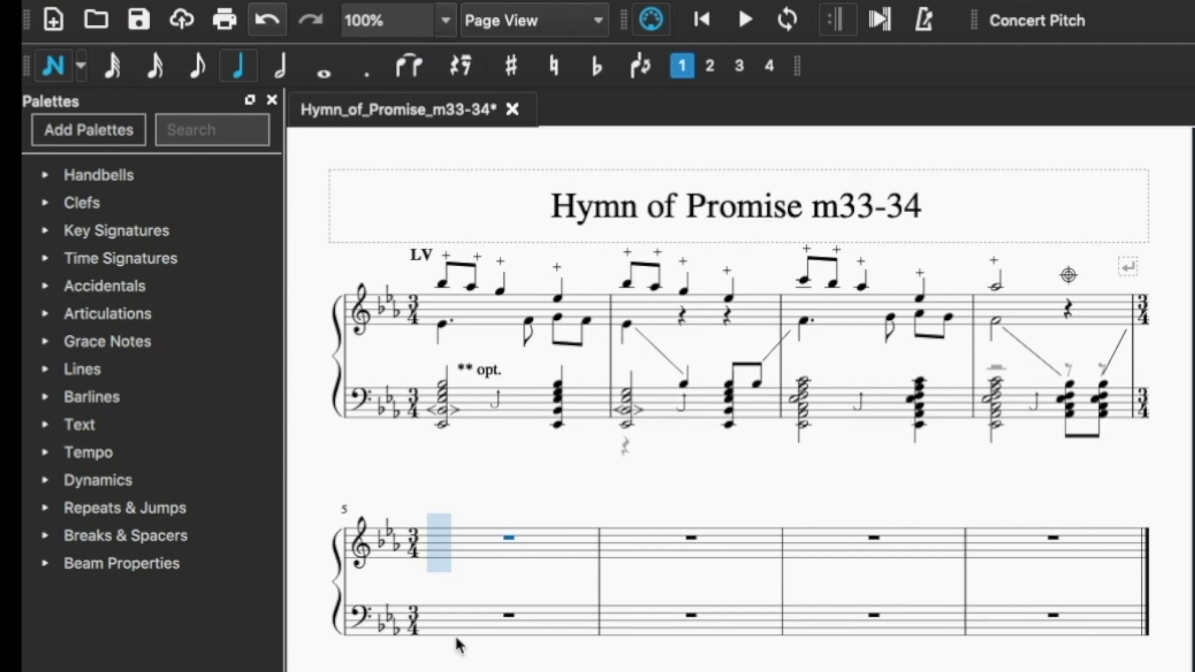
- Try switching the note entry cursor between the bass and treble staves at measure 5, and leave note entry
key("ctrl+Down")
key("ctrl+Up")
key("Escape")
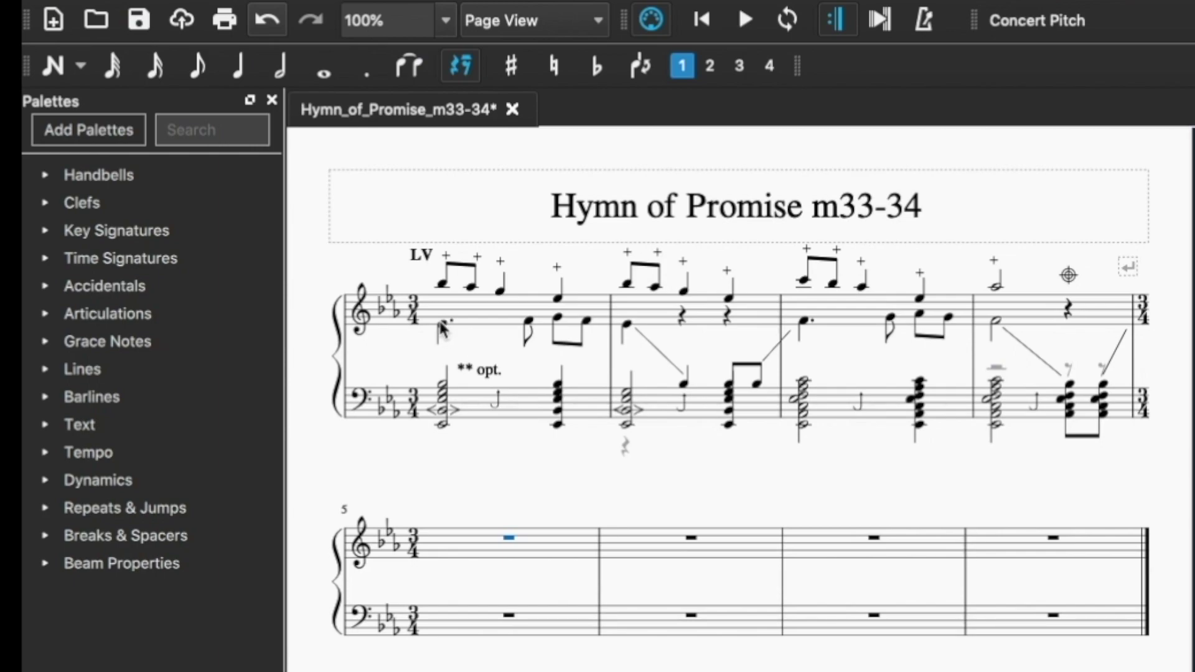
- Start note entry in measure 5 of the treble staff and enter a dotted quarter note E
left_click(53, 64)
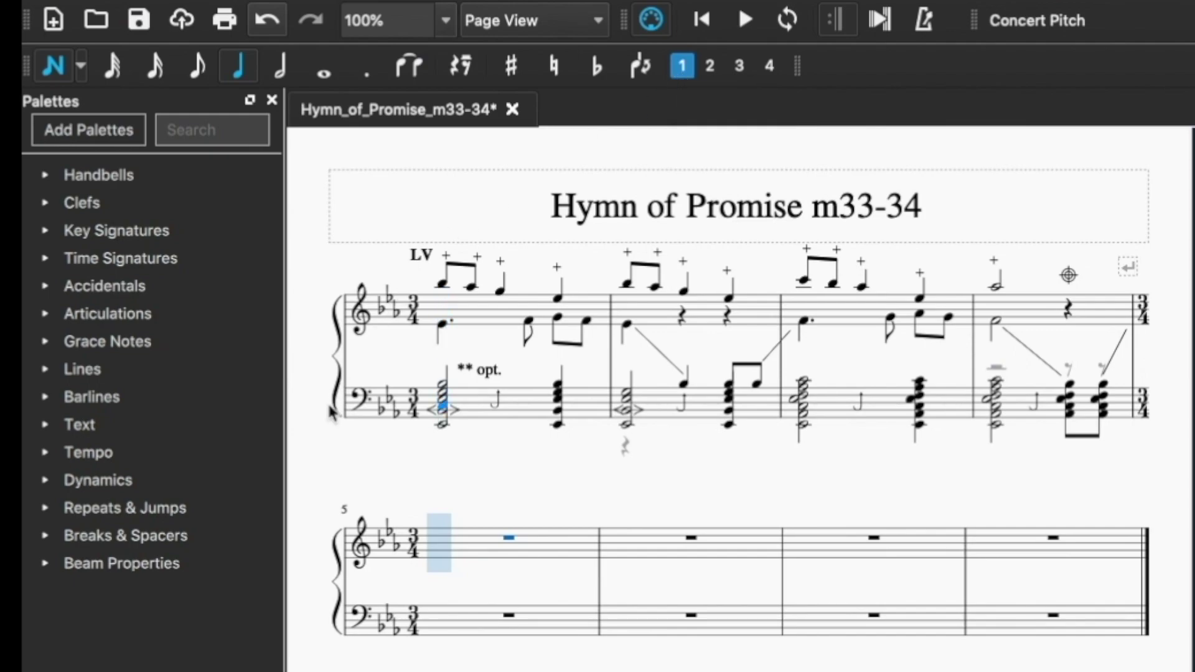
key("super+z")
key("period")
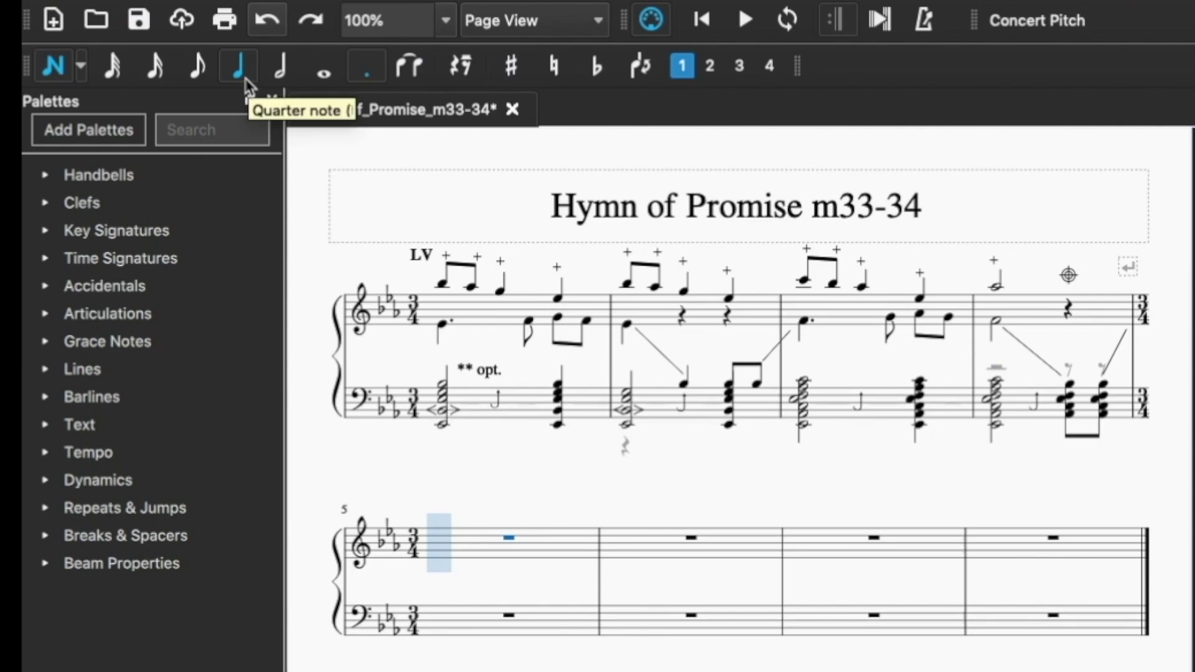
left_click(368, 78)
key("e")
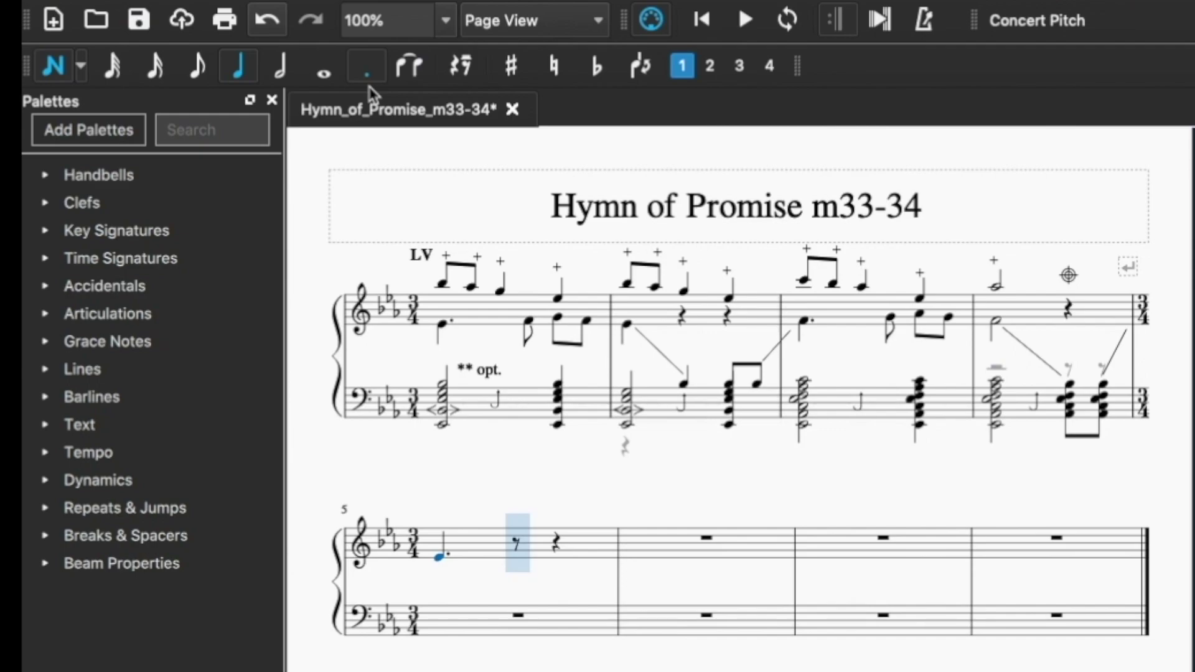
- Complete measure 5 of the treble staff with eighth notes F, G and F
left_click(443, 293)
key("Down")
key("period")
key("4")
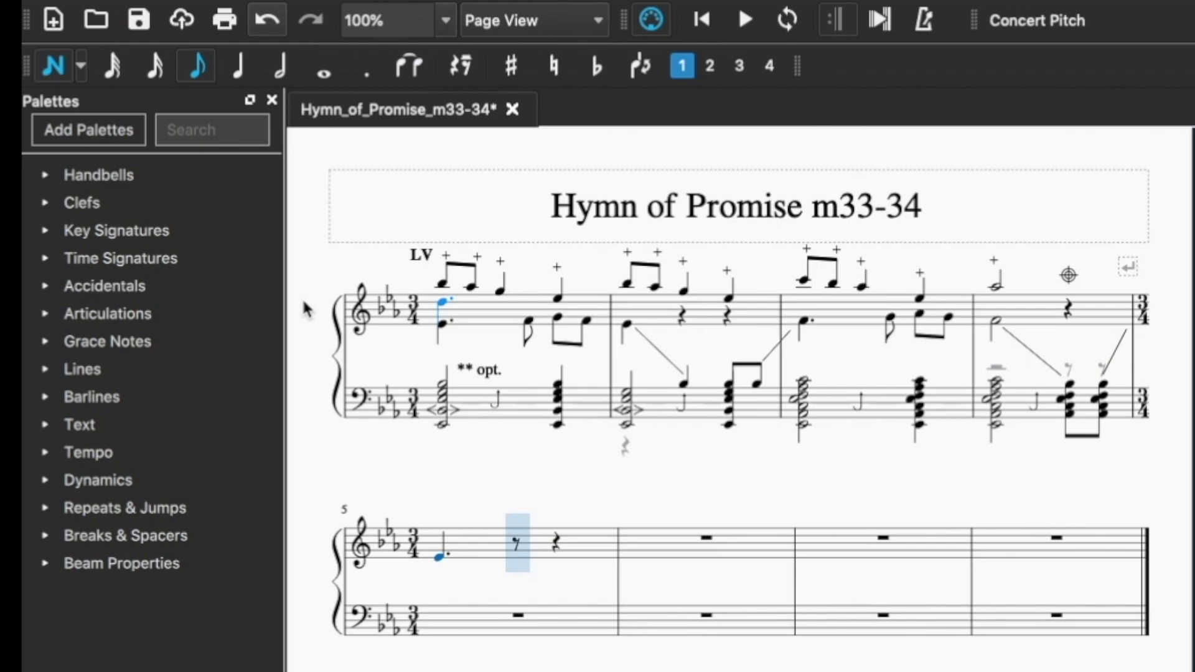
key("a")
key("b")
key("a")
- Try entering a quarter note E at the start of treble measure 6, and undo it together with the last eighth note F
key("5")
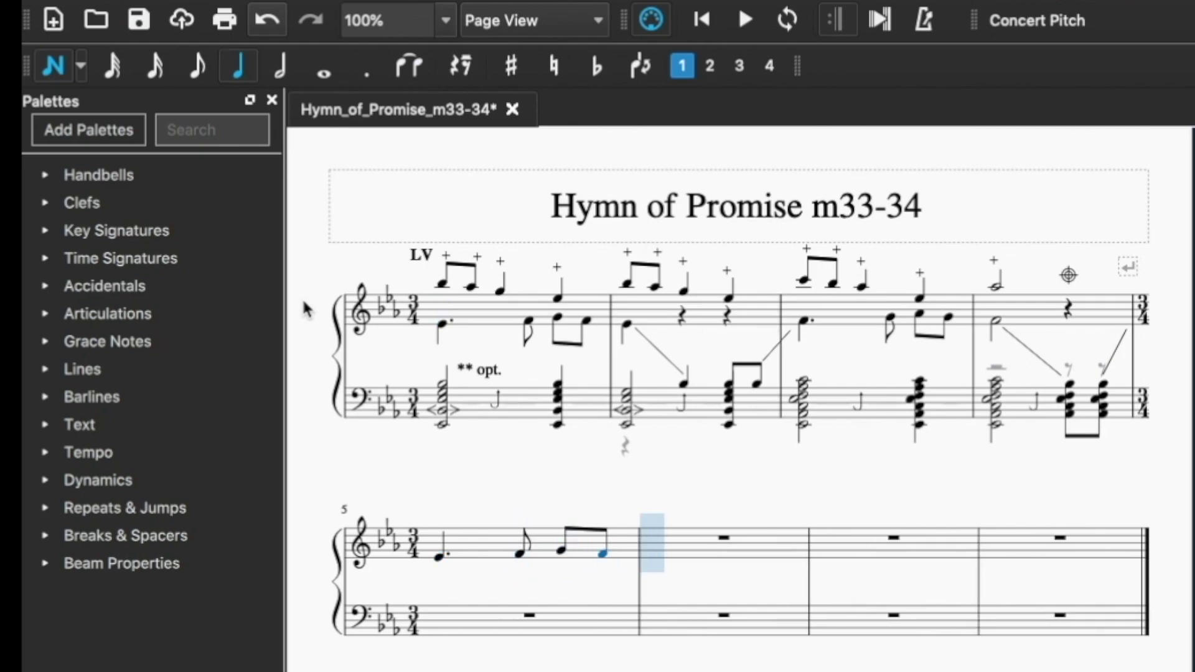
key("e")
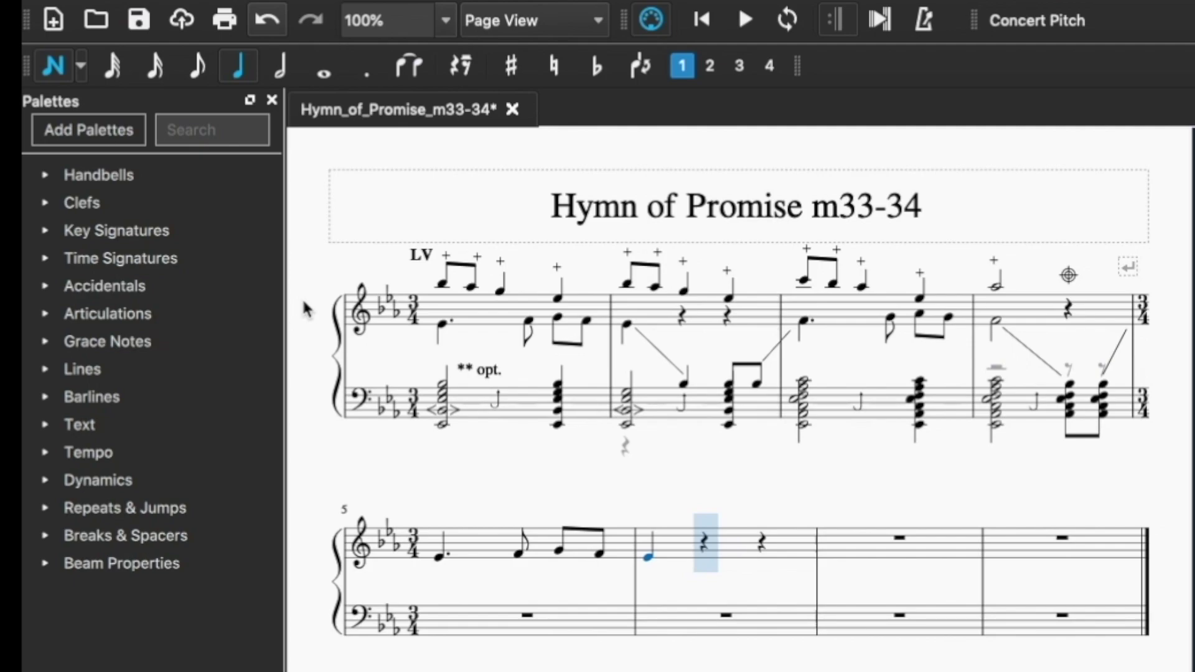
key("Right")
key("3")
key("ctrl+z")
key("ctrl+z")
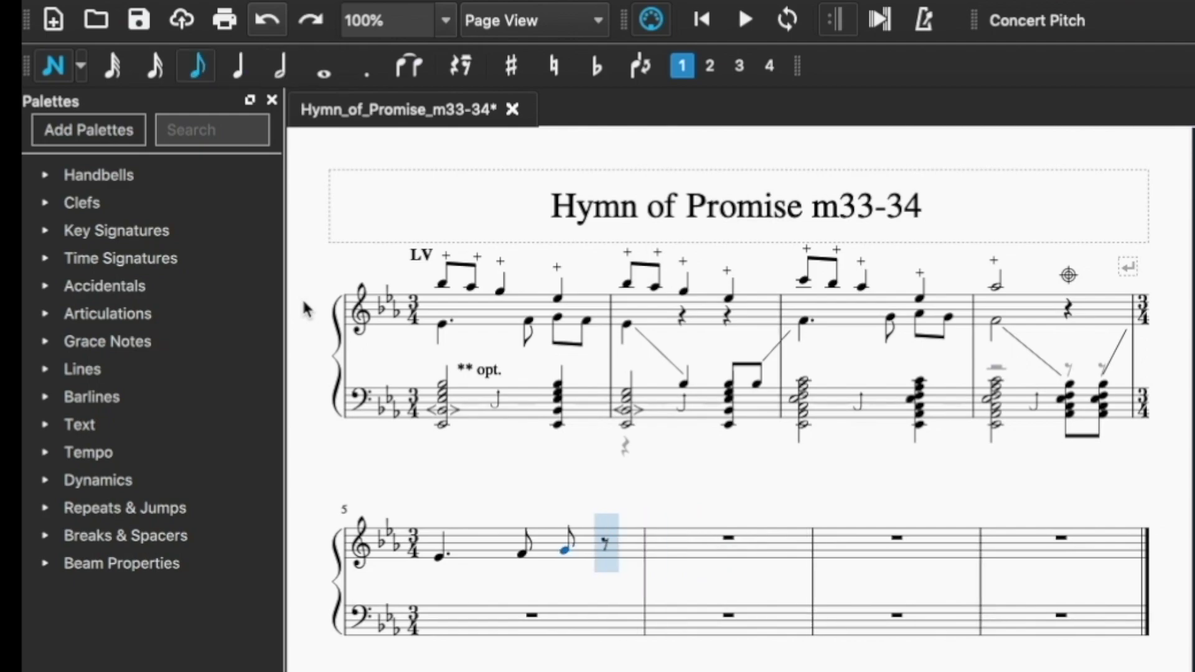
- Try entering a quarter rest at the start of treble measure 6, and undo it together with the eighth note G in measure 5
key("Left")
key("Right")
key("Right")
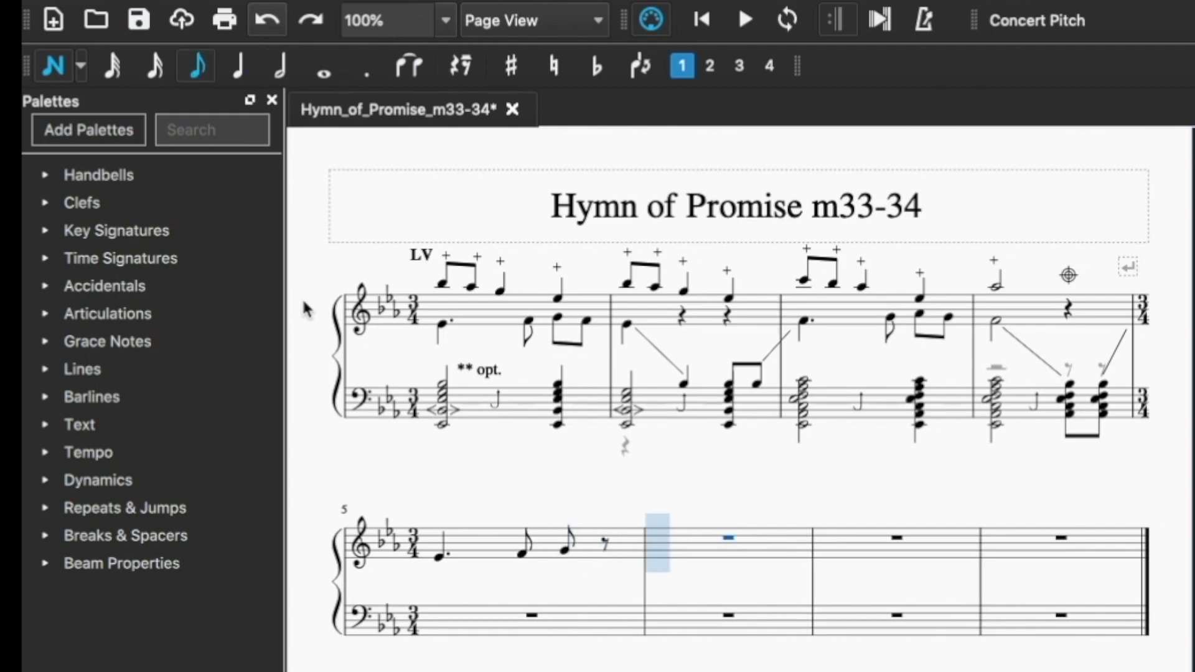
key("5")
key("0")
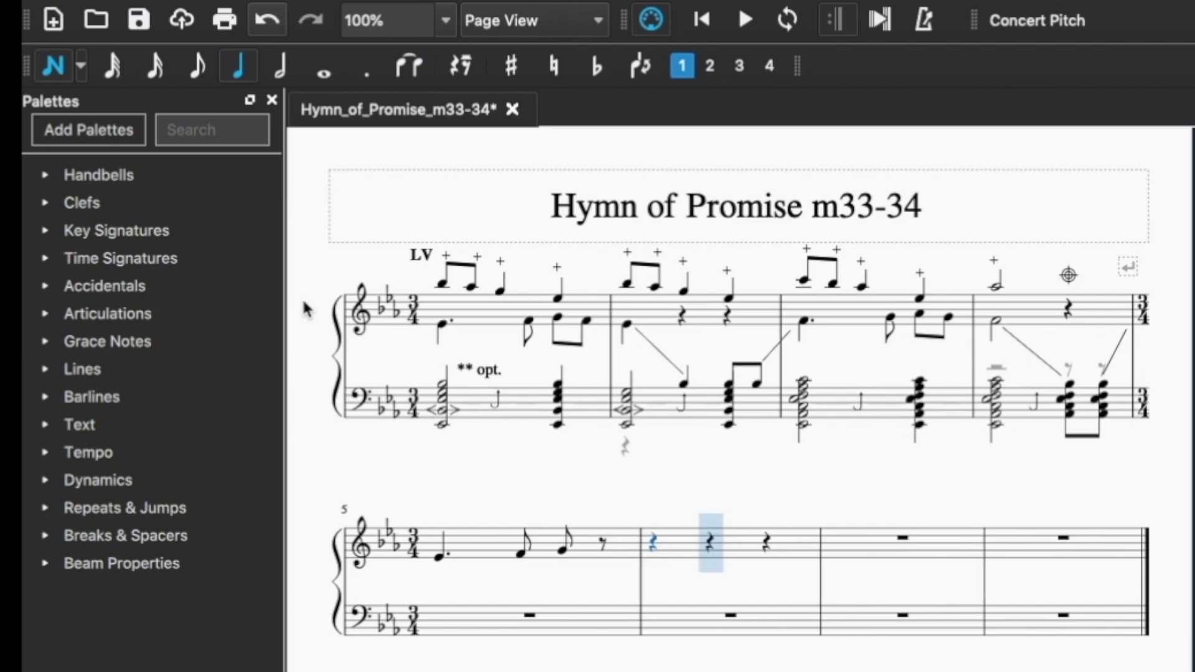
key("ctrl+z")
key("ctrl+z")
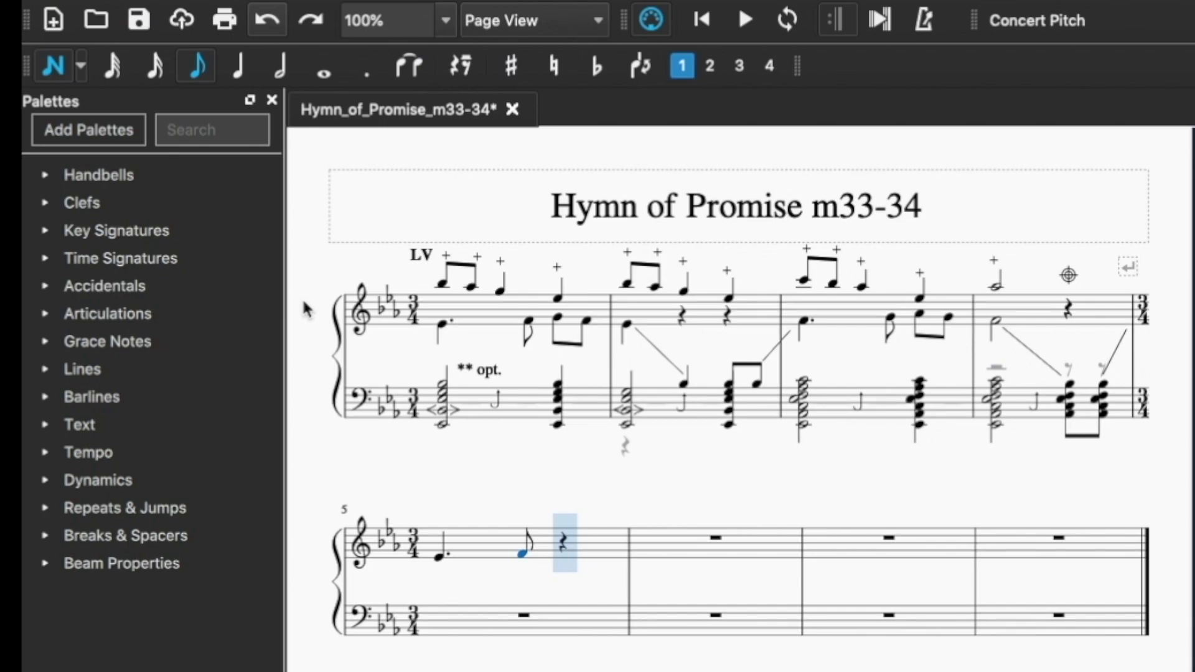
- Re-enter eighth notes G and F in treble measure 5, and fill measure 6 with a quarter note E and two quarter rests
key("b")
key("a")
key("5")
key("e")
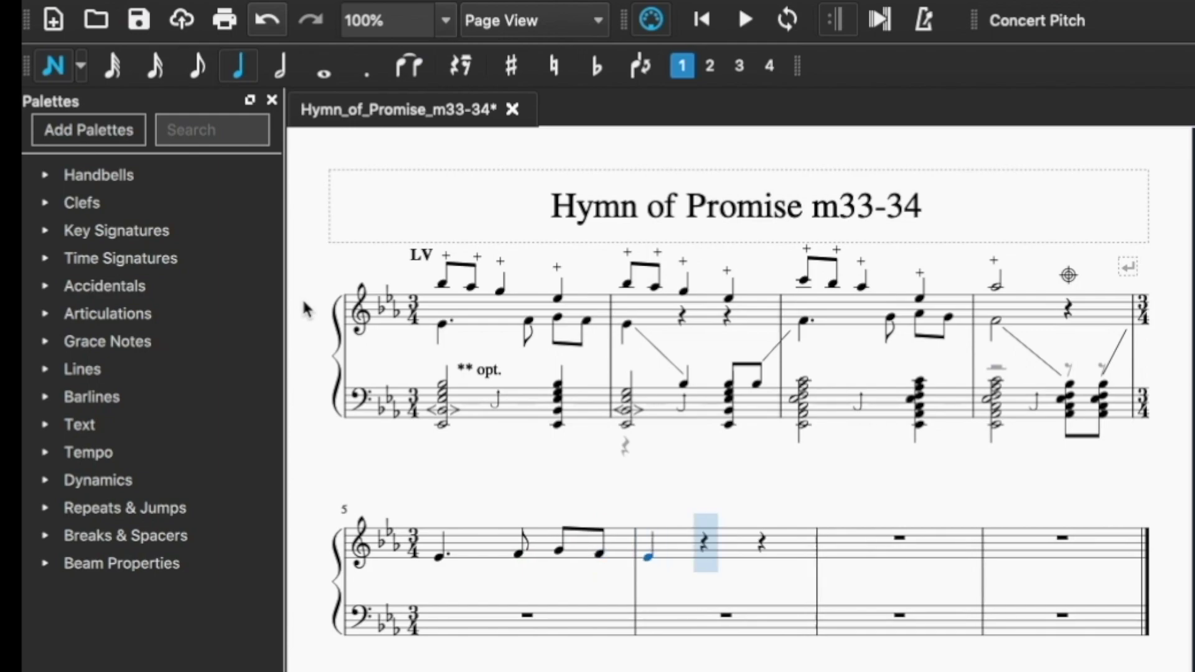
key("0")
key("0")
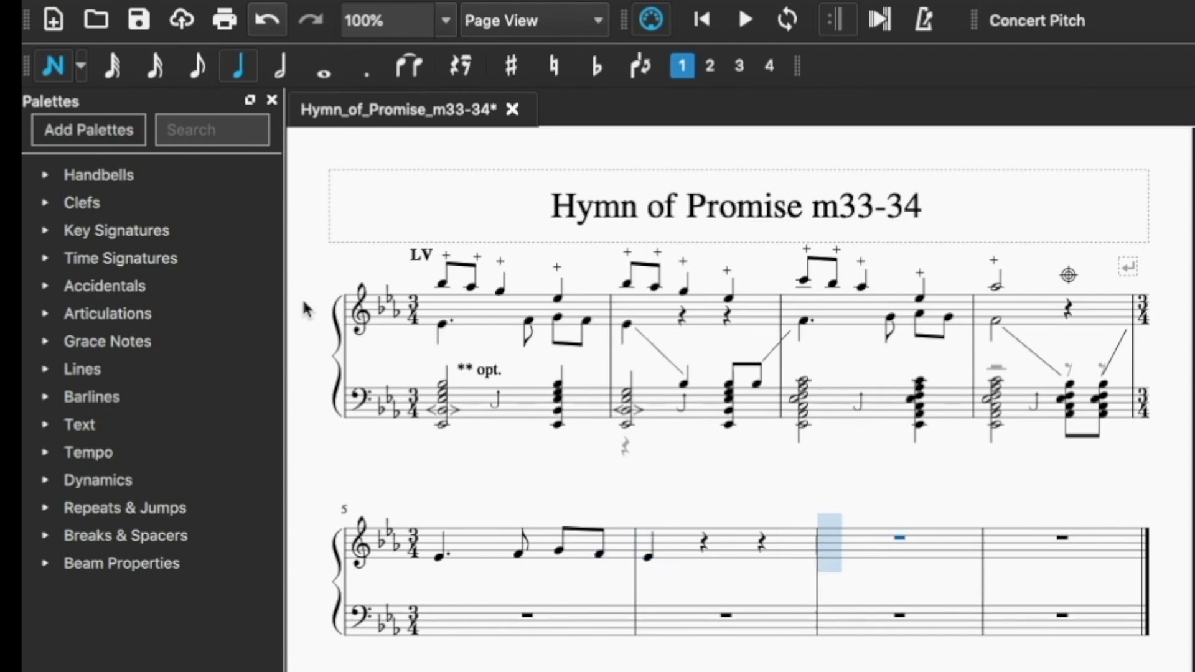
- Fill measure 7 of the treble staff with a dotted quarter note F and eighth notes G, A and G
key("period")
key("e")
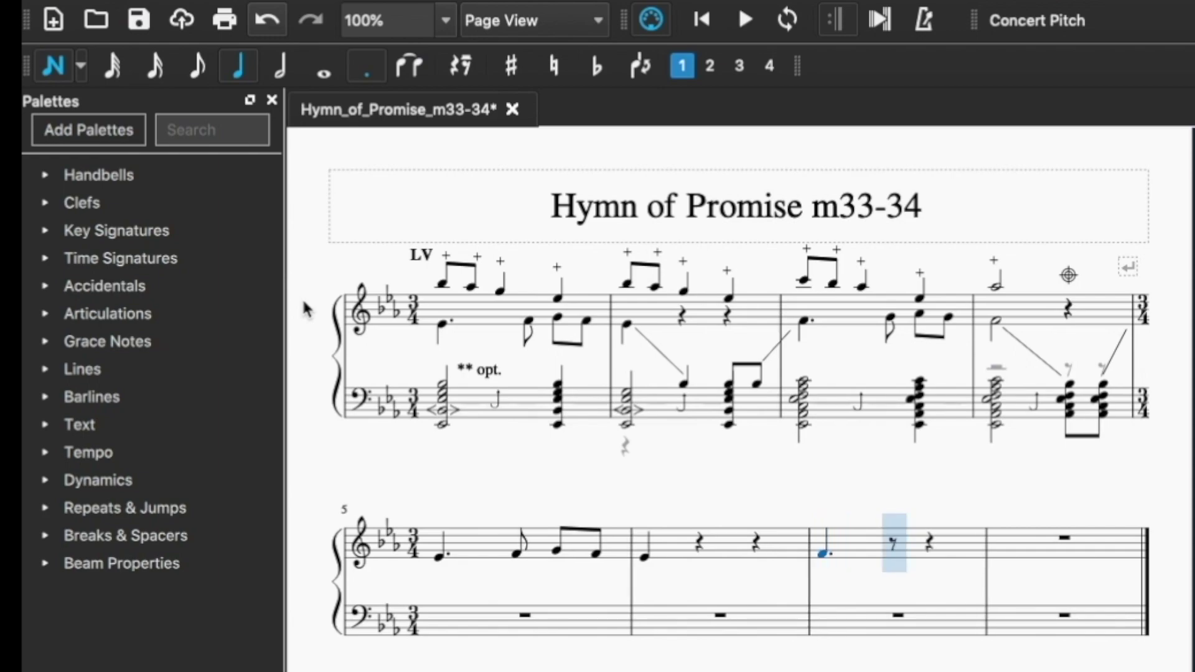
key("period")
key("4")
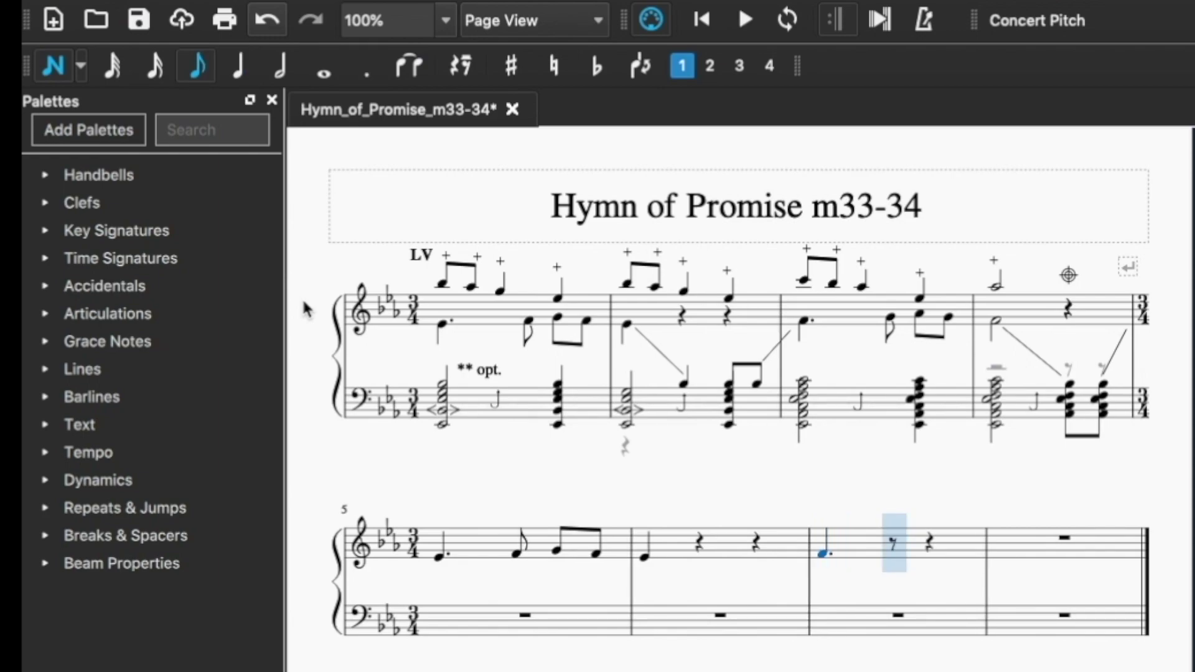
key("f")
key("g")
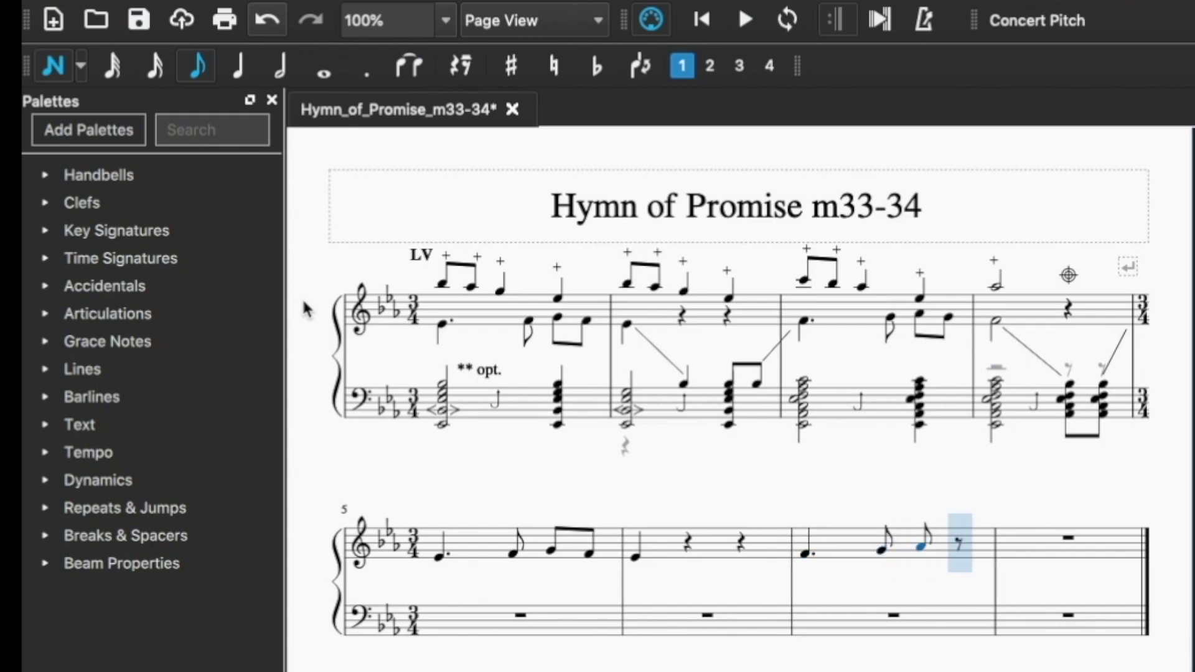
key("f")
- Enter a half note F at the start of measure 8 on the treble staff
key("6")
key("5")
key("6")
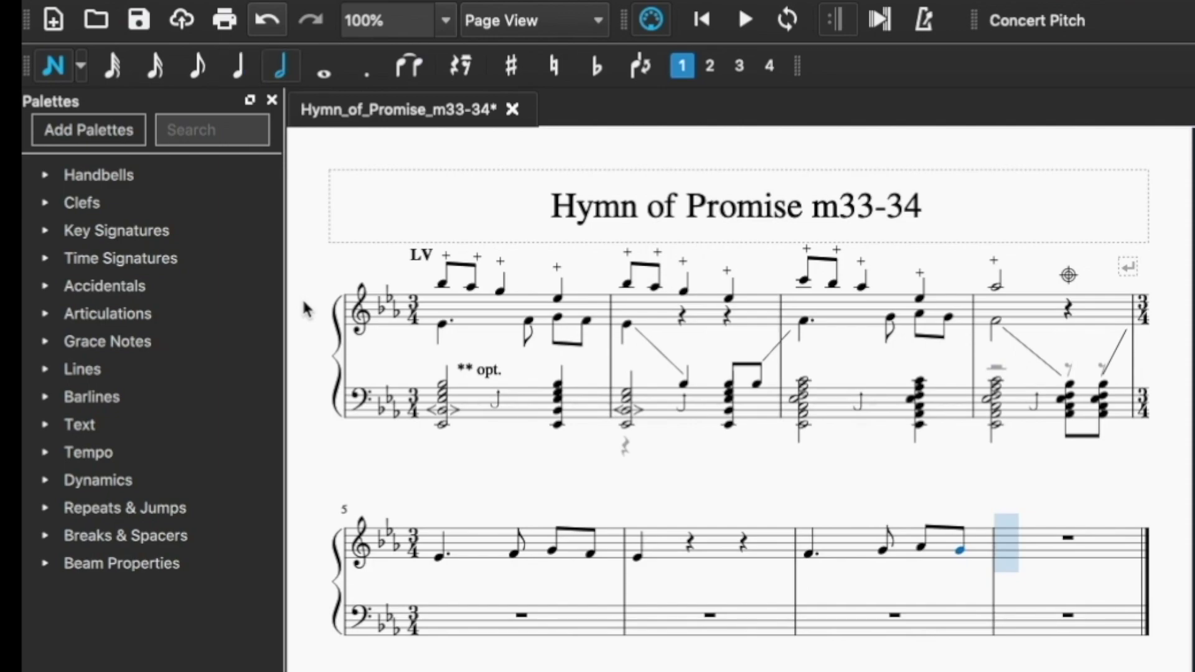
key("e")
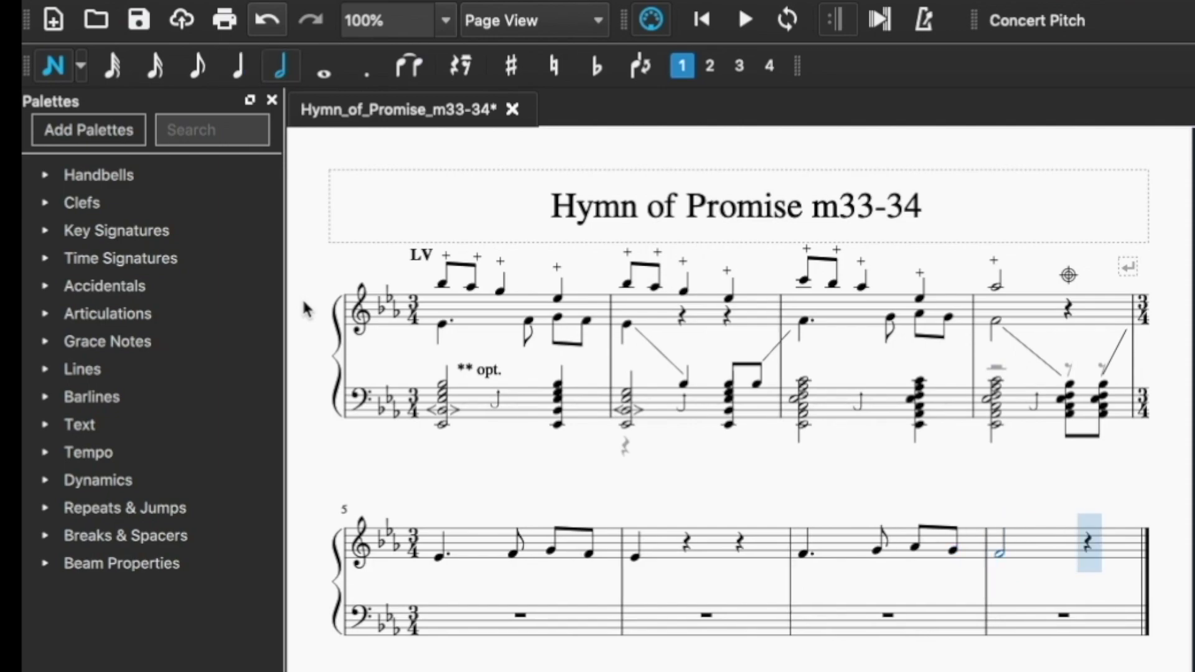
- Return to the start of measure 5 and enter a half-note chord of E, B, E, G and B on the bass staff
key("Left")
key("Left")
key("Left")
key("Left")
key("Left")
key("Left")
key("Left")
key("Left")
key("Left")
key("Left")
key("Left")
key("Left")
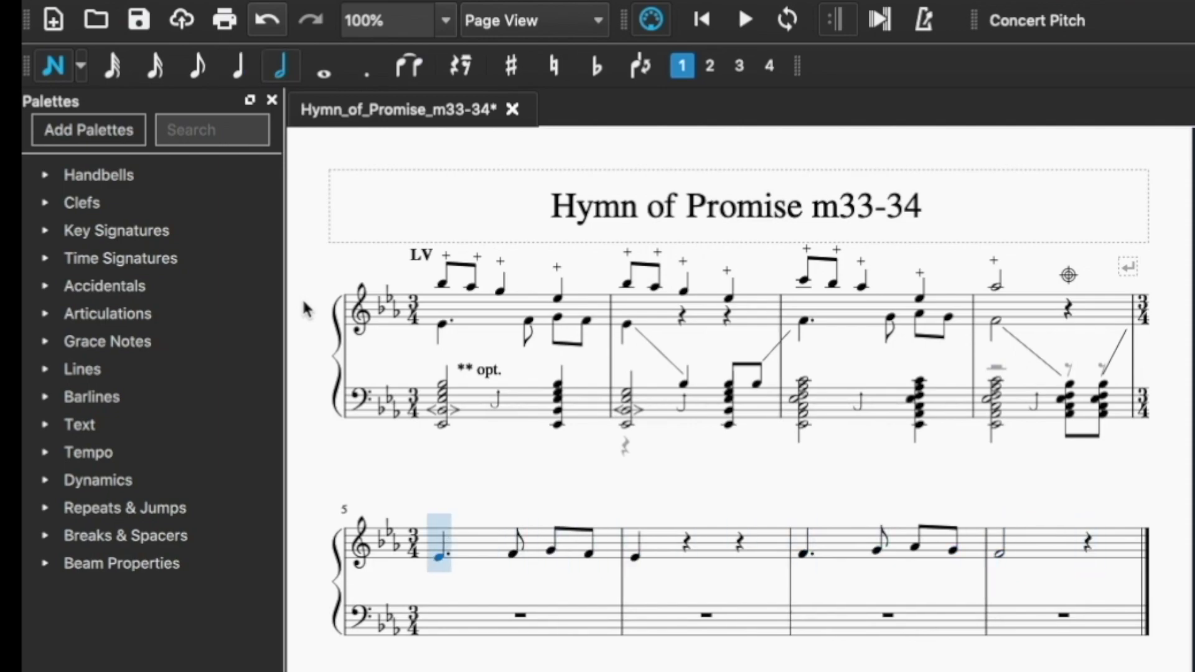
key("ctrl+Down")
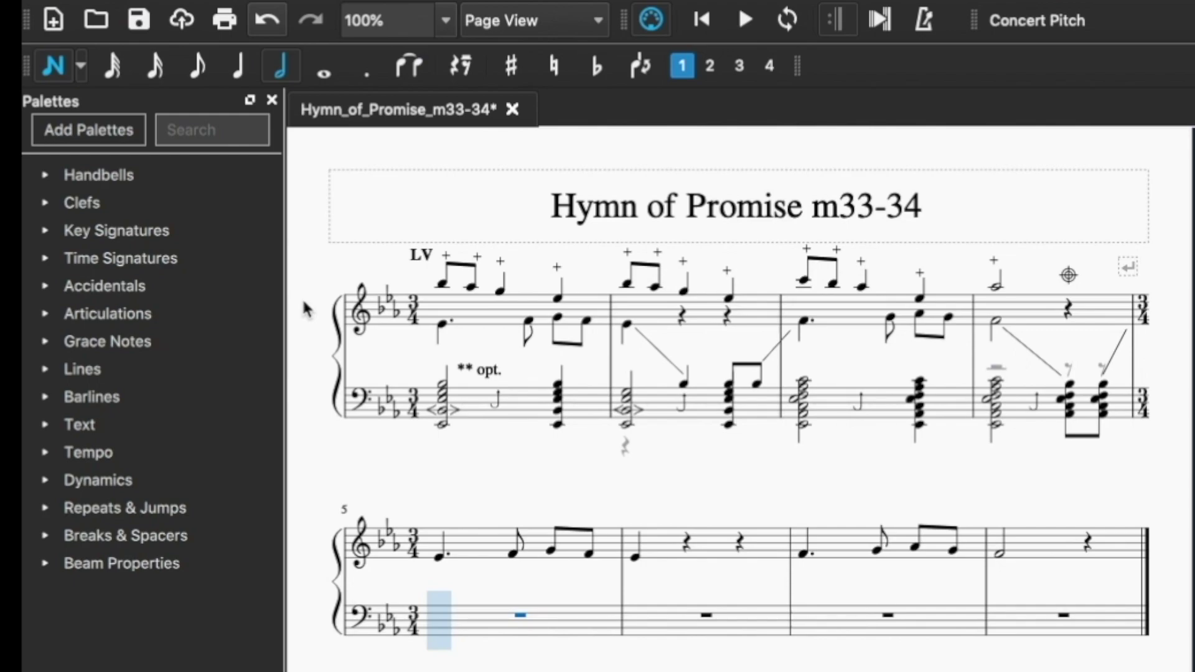
key("e")
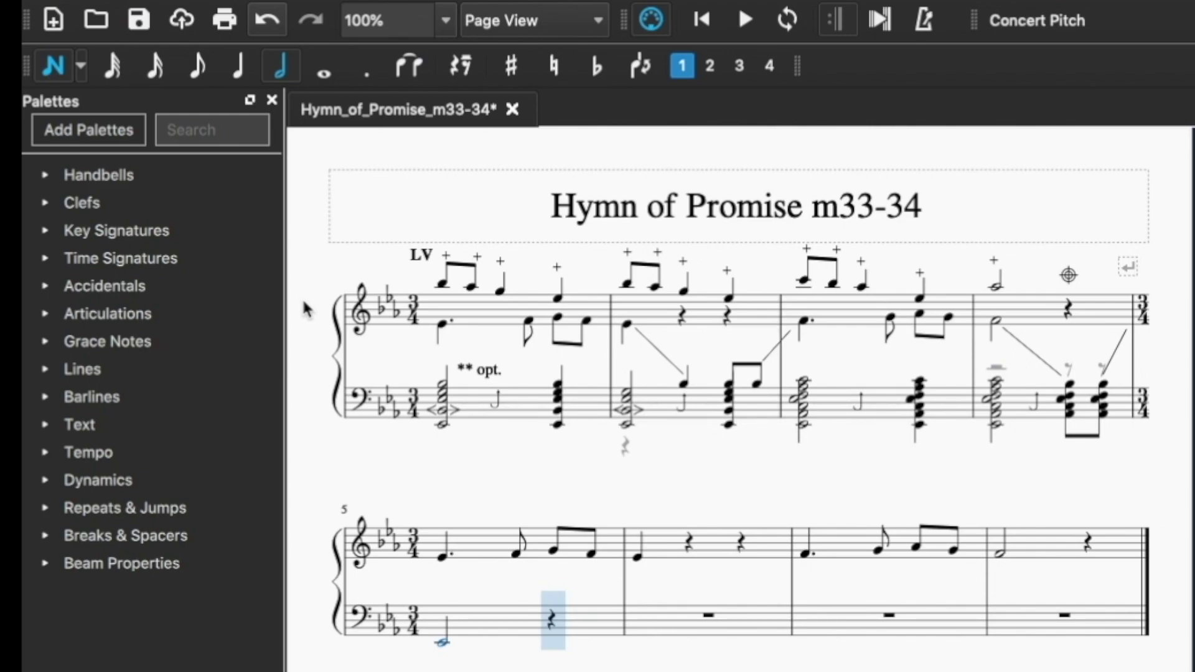
key("alt+4")
key("alt+3")
key("alt+3")
key("alt+3")
- Complete bass measure 5 with a quarter-note chord of E, B, E, G and B
key("5")
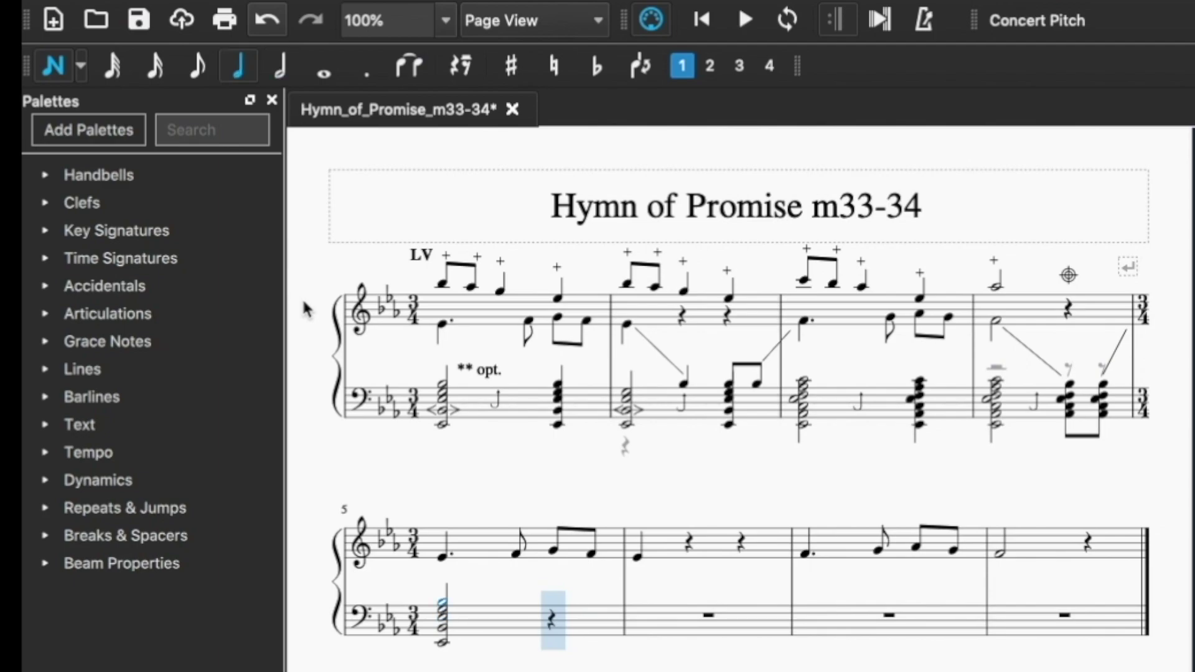
key("e")
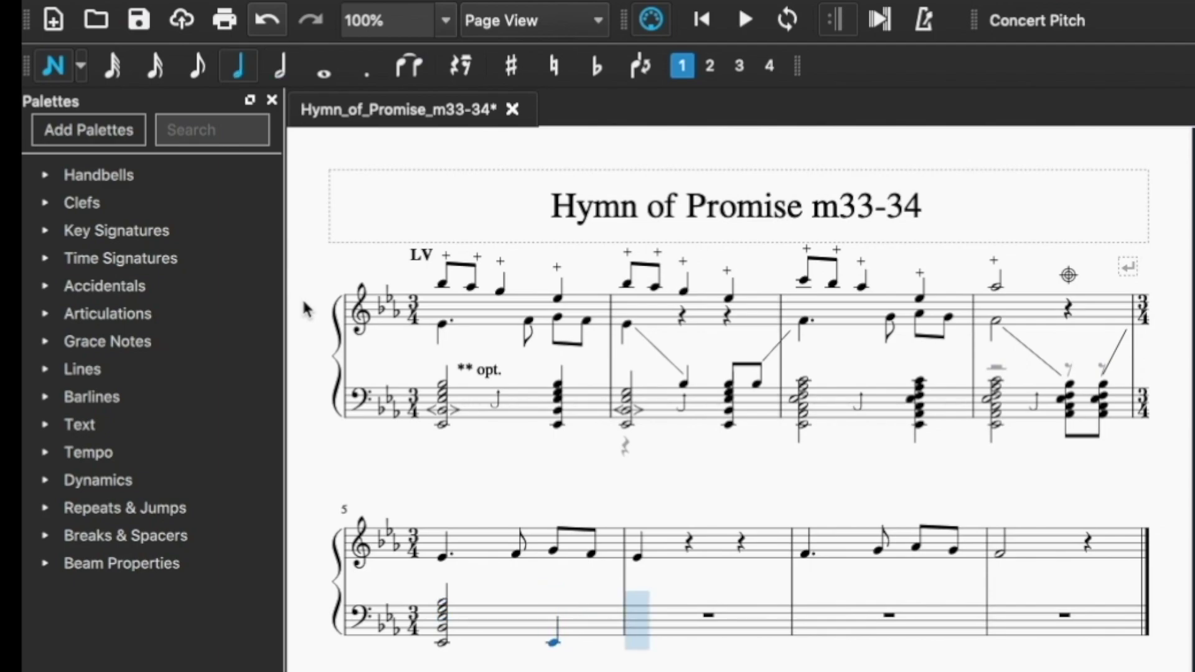
key("alt+3")
key("alt+3")
key("alt+3")
key("alt+3")
- Enter a half-note chord of E, B, E and G at the start of bass measure 6
key("6")
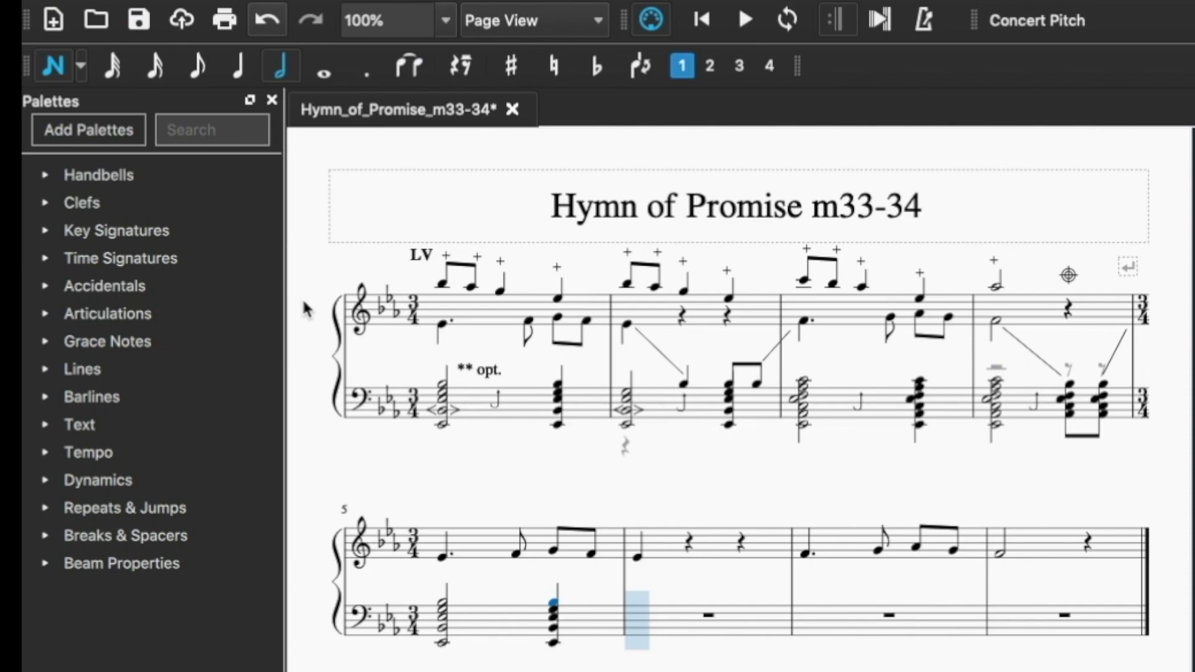
key("e")
key("alt+5")
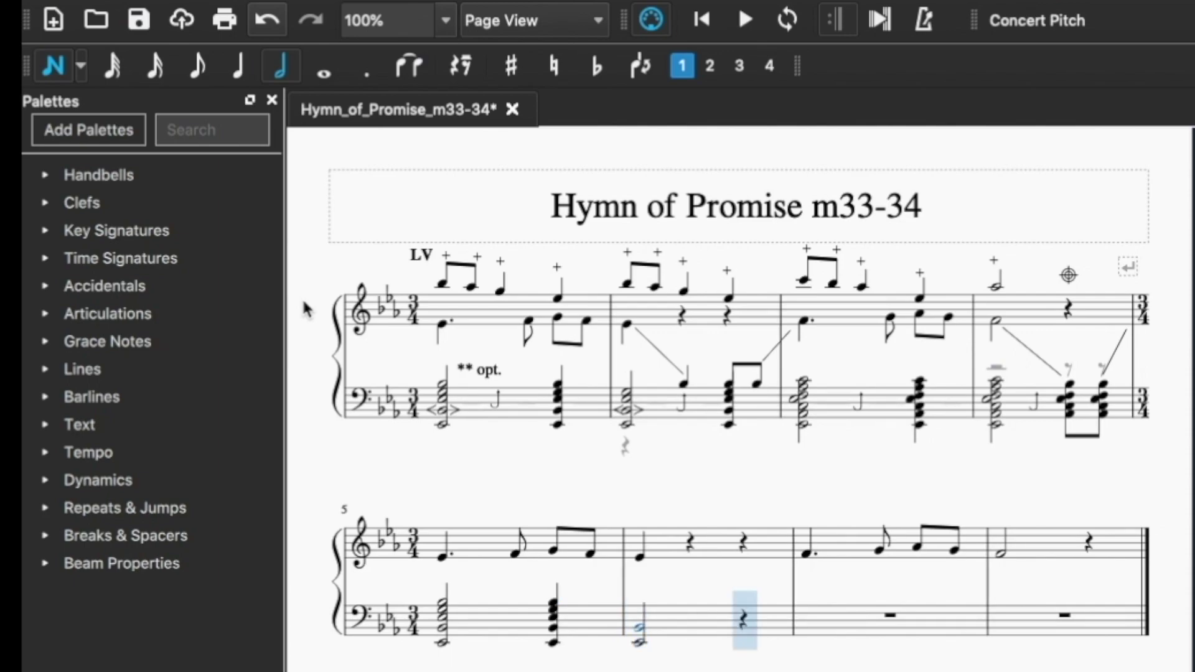
key("alt+3")
key("Up")
key("Down")
key("shift+g")
- Complete bass measure 6 with a quarter-note chord built up from low E with B, E and G
key("5")
key("e")
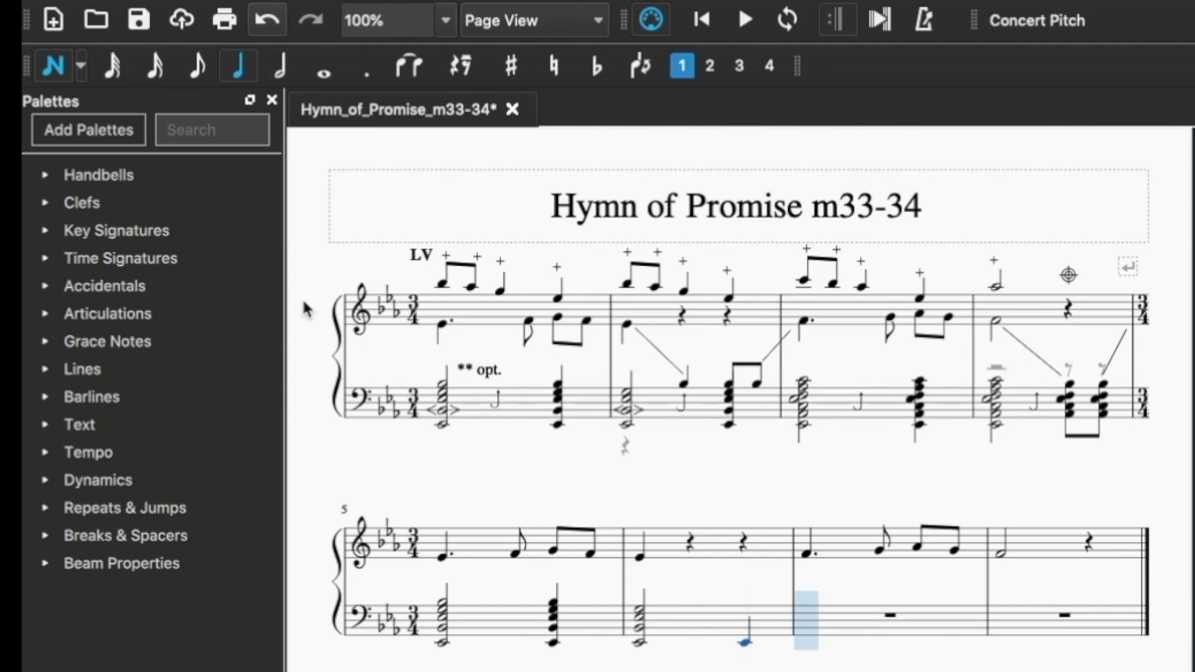
key("shift+g")
key("shift+b")
key("shift+e")
key("Right")
- Enter a half note E at the start of bass measure 7 and leave note entry
key("6")
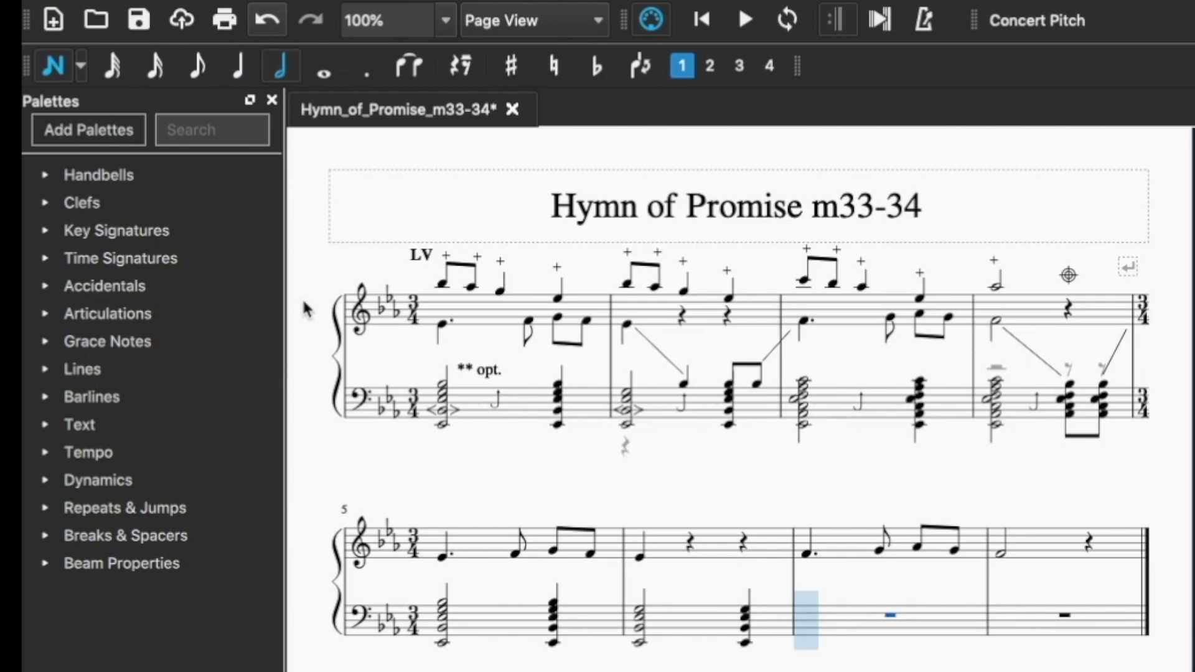
key("e")
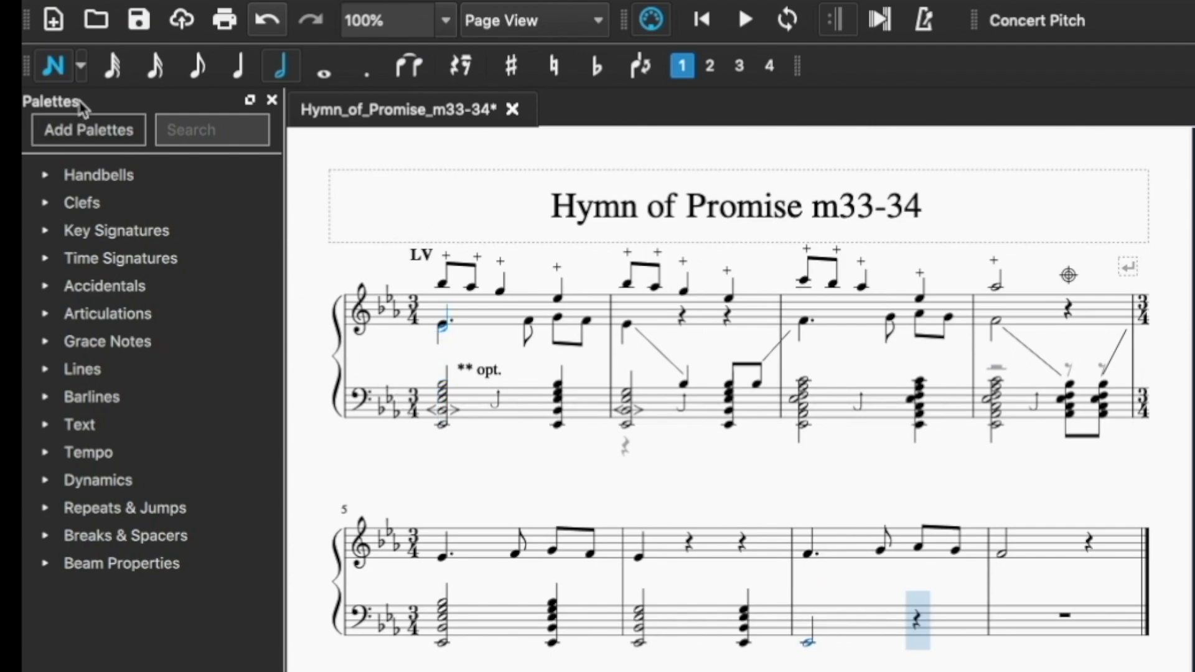
left_click(60, 74)
- Copy the bass staff content of measures 3 and 4 and paste it into bass measures 7 and 8
left_click(895, 419)
left_click(1044, 420, "shift")
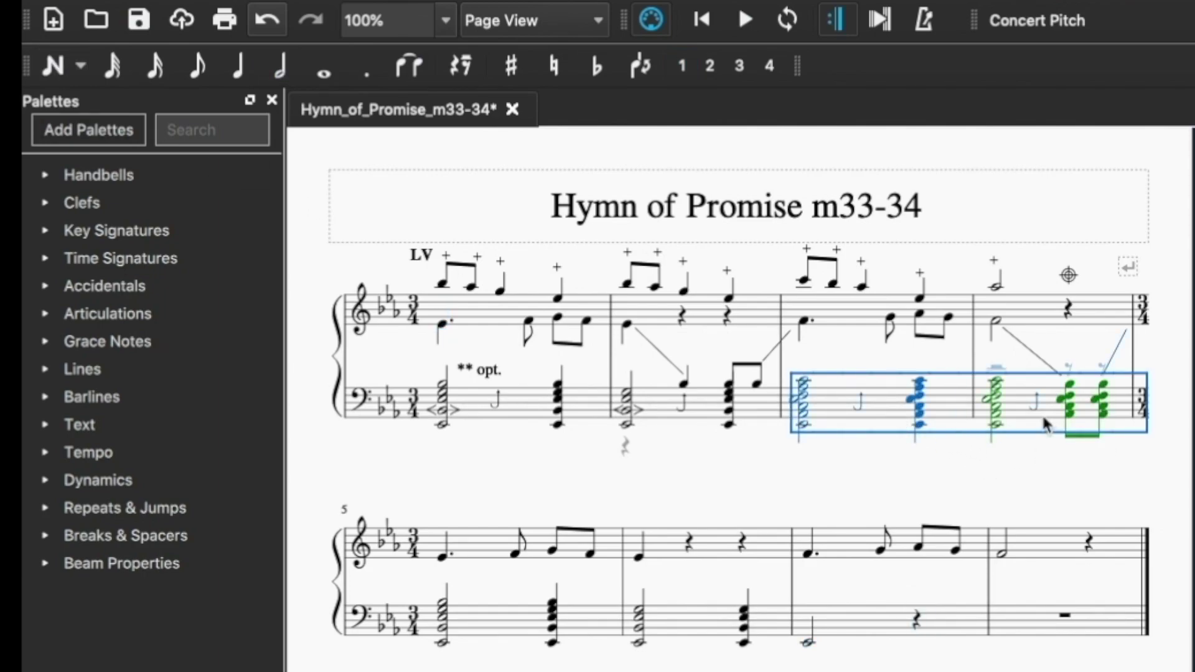
left_click(911, 628)
left_click(892, 630)
key("ctrl+v")
key("Escape")
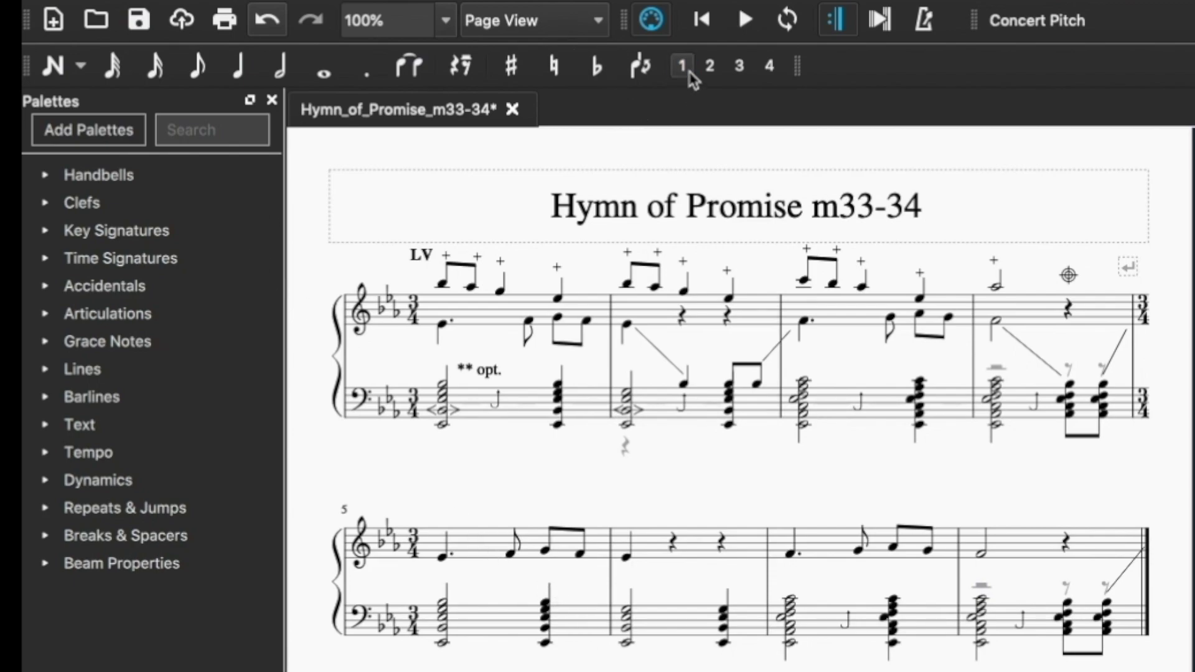
key("n")
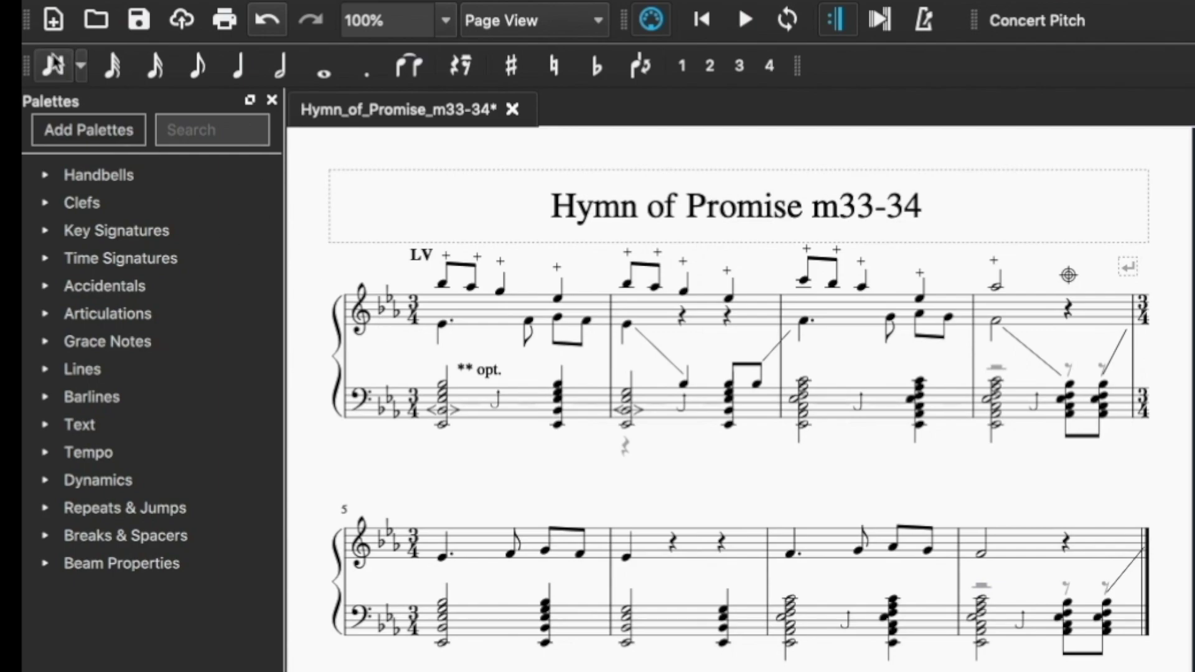
- Enter eighth notes B and A in voice 2 at the start of treble measure 5, above the existing melody
left_click(710, 65)
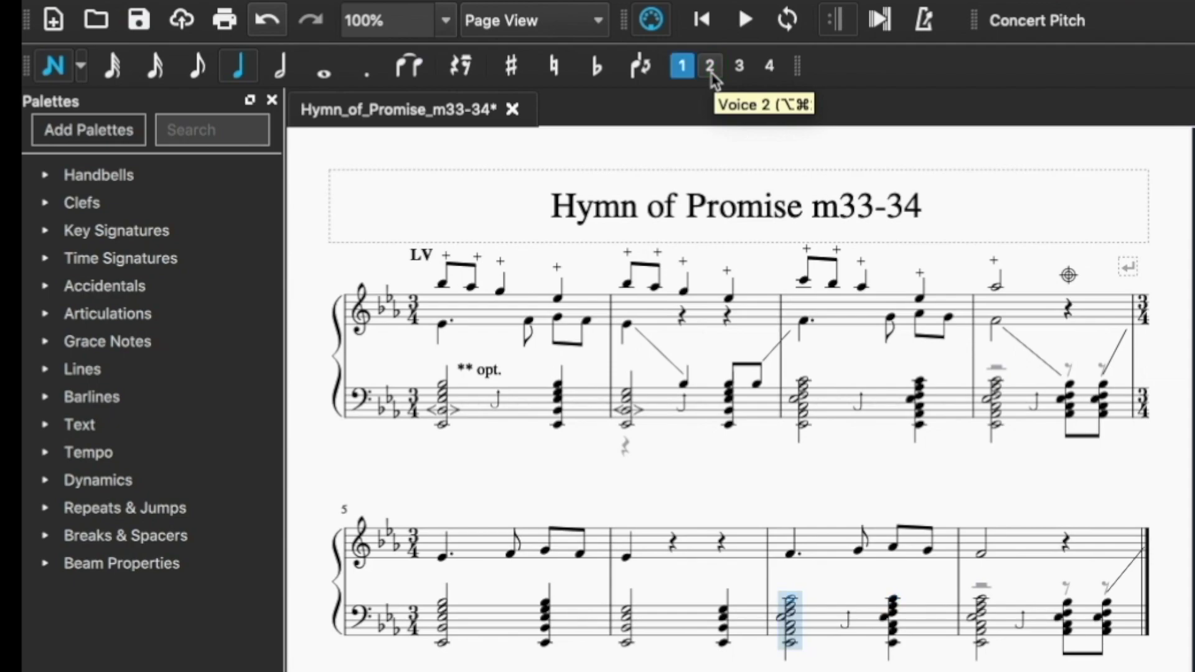
key("Left")
key("Left")
key("Left")
key("Left")
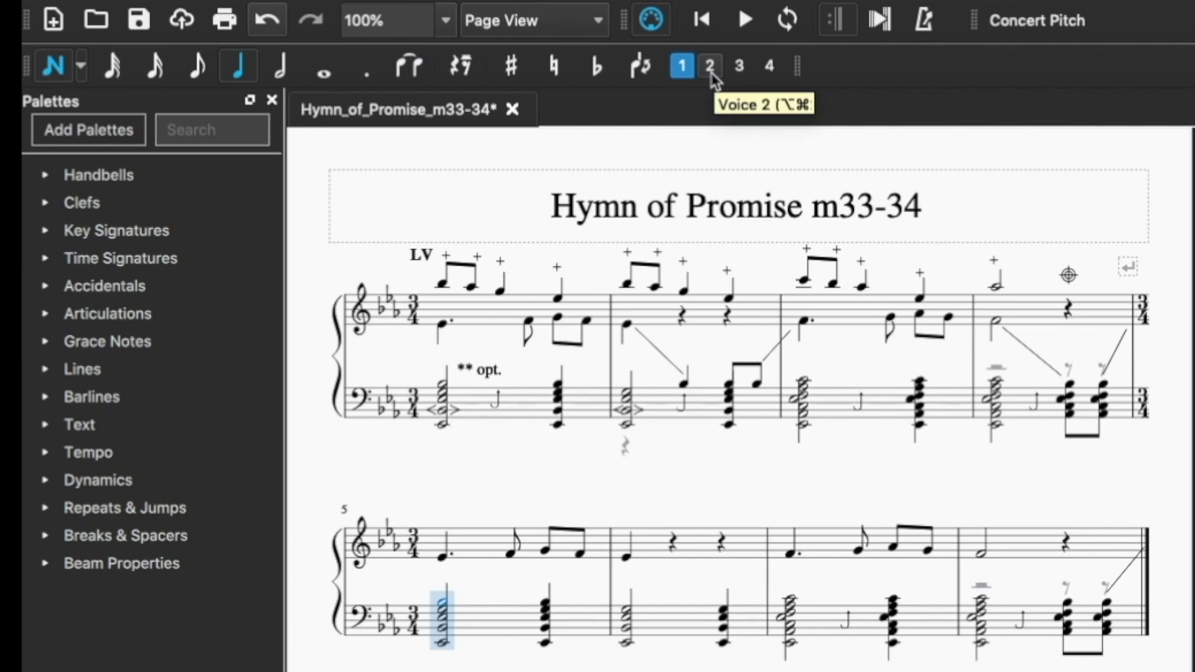
key("alt+Up")
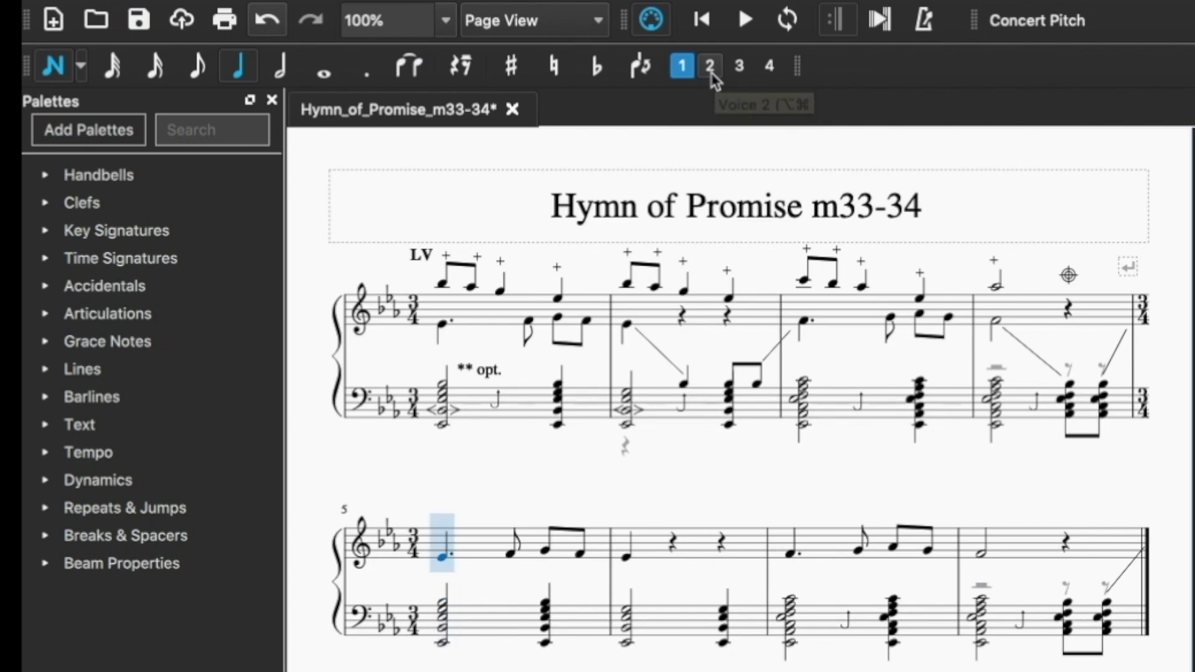
left_click(714, 77)
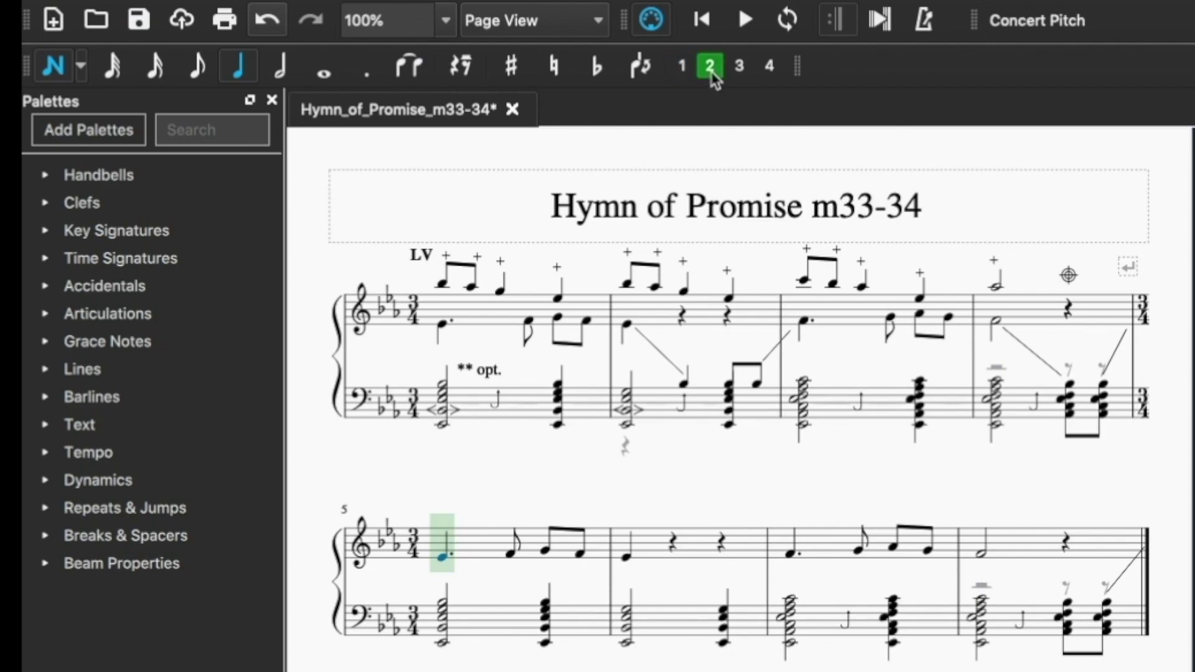
key("b")
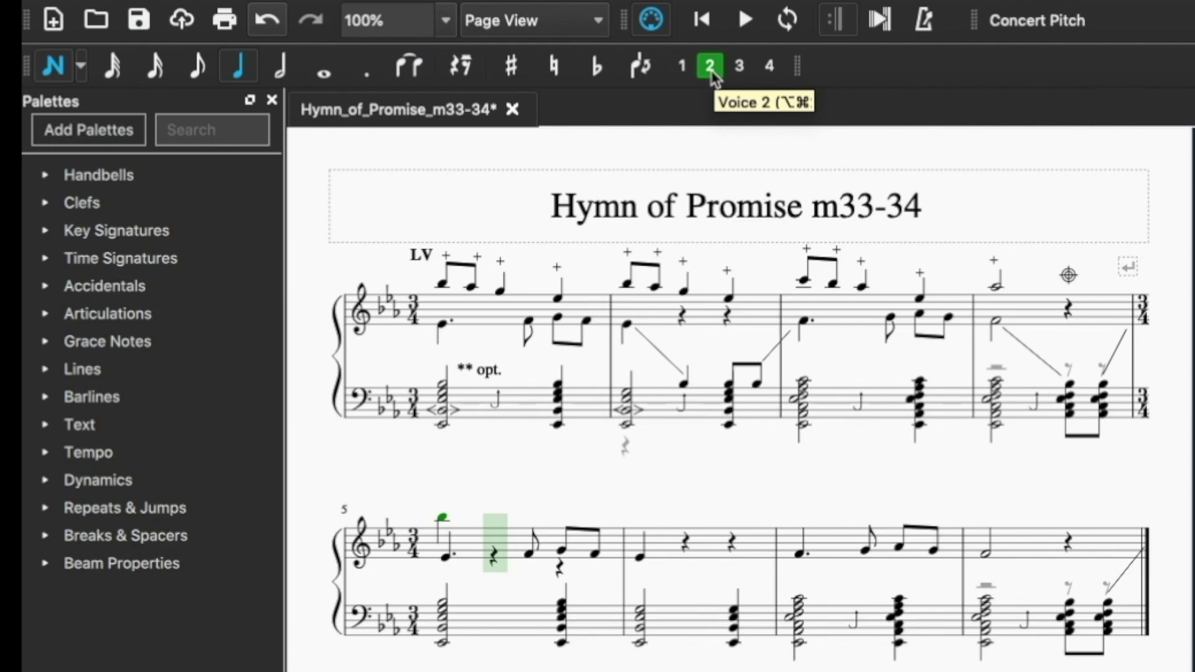
key("ctrl+z")
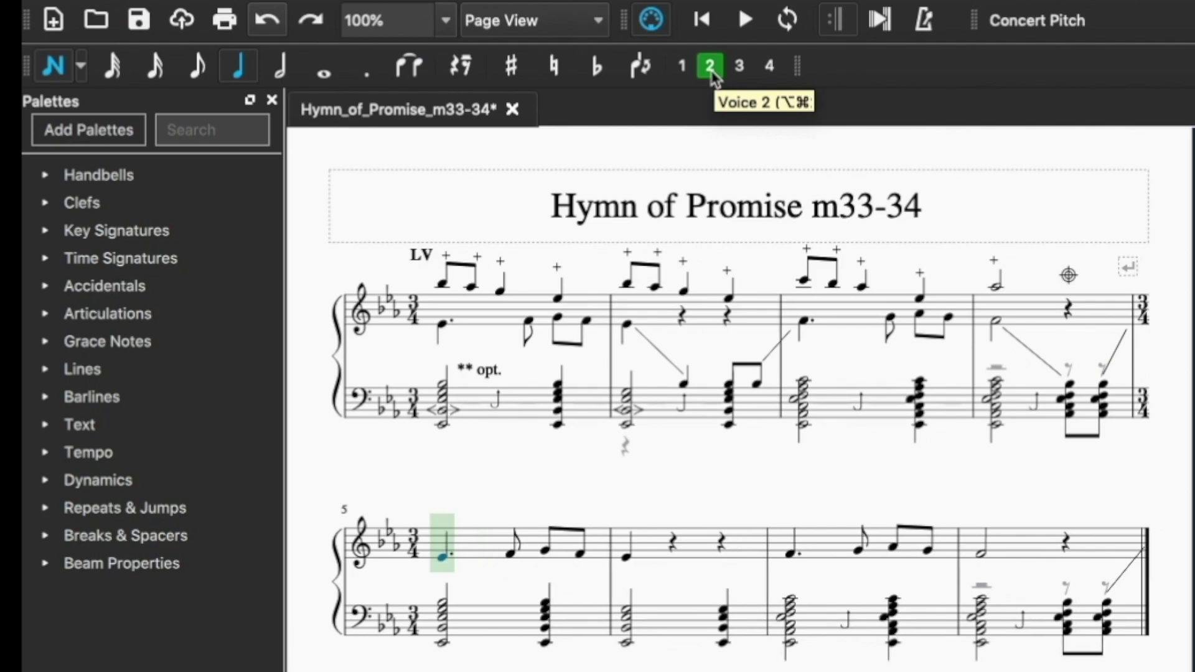
key("4")
key("f")
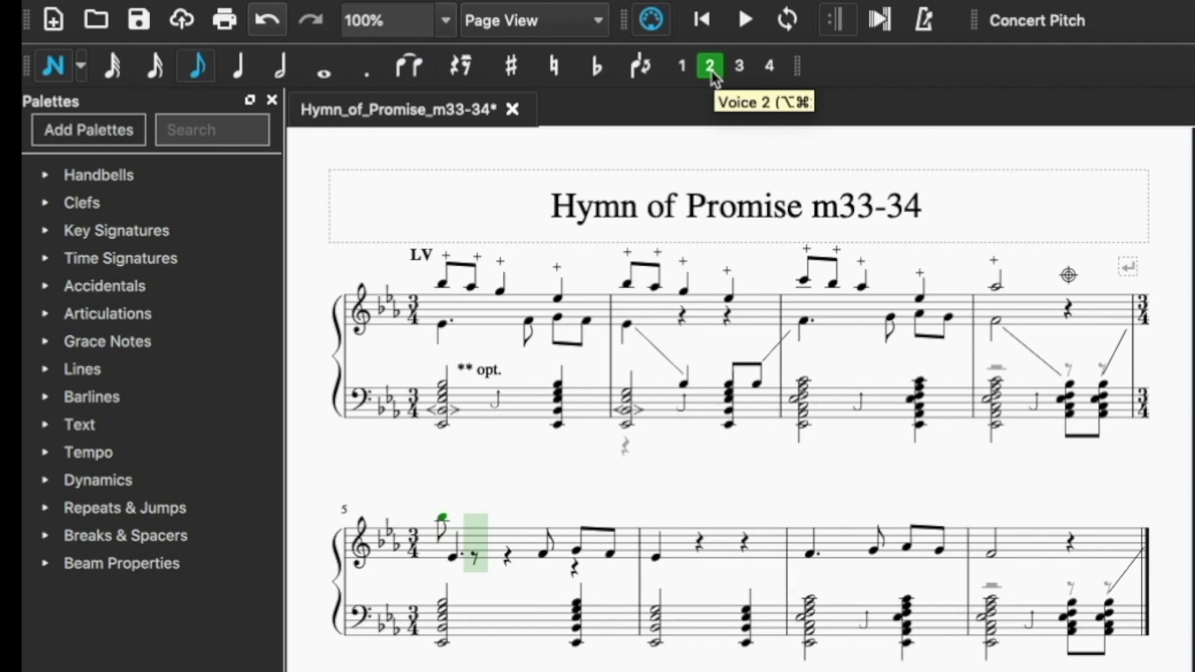
key("e")
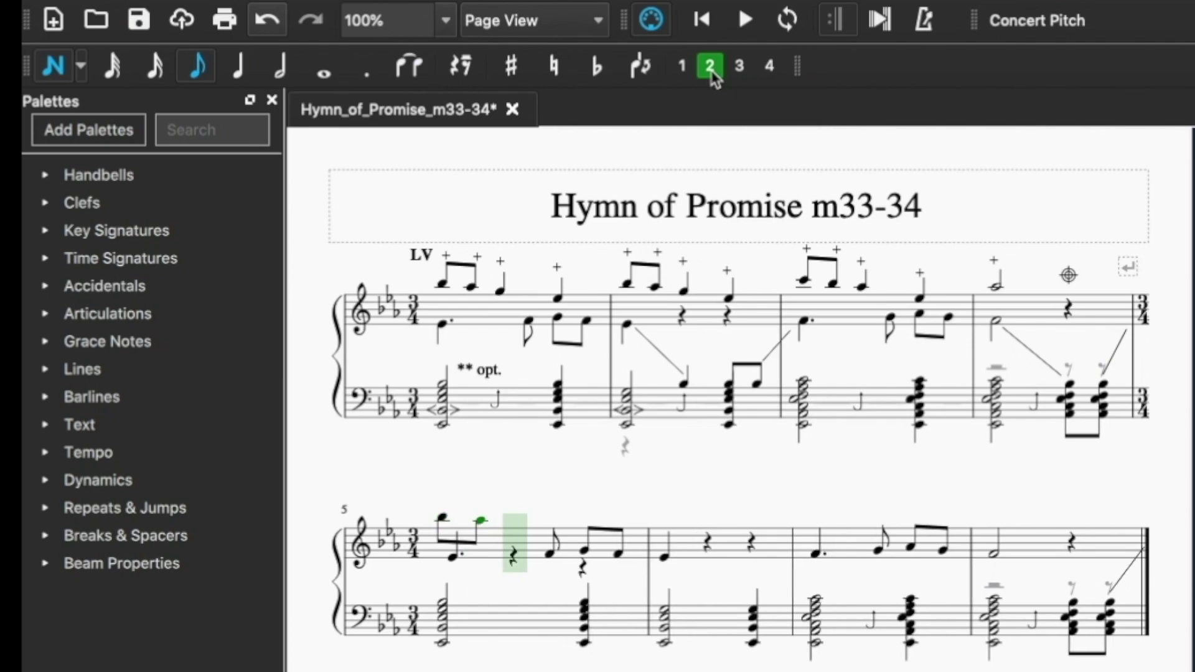
- Complete voice 2 of treble measure 5 with quarter notes G and E
key("5")
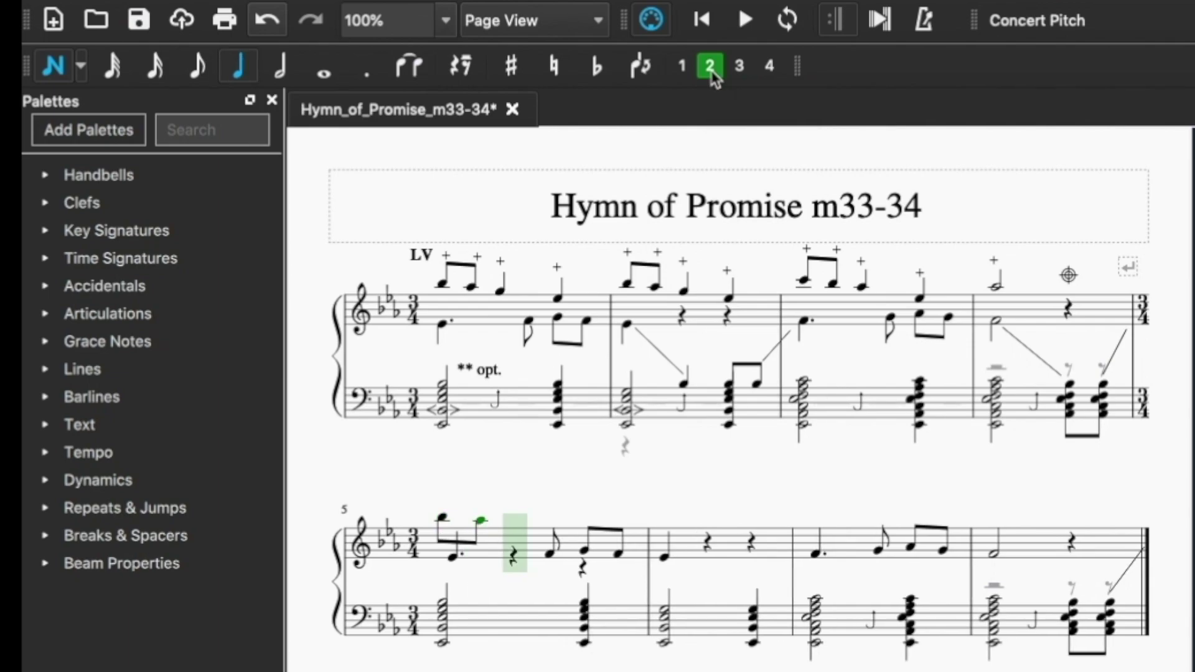
key("d")
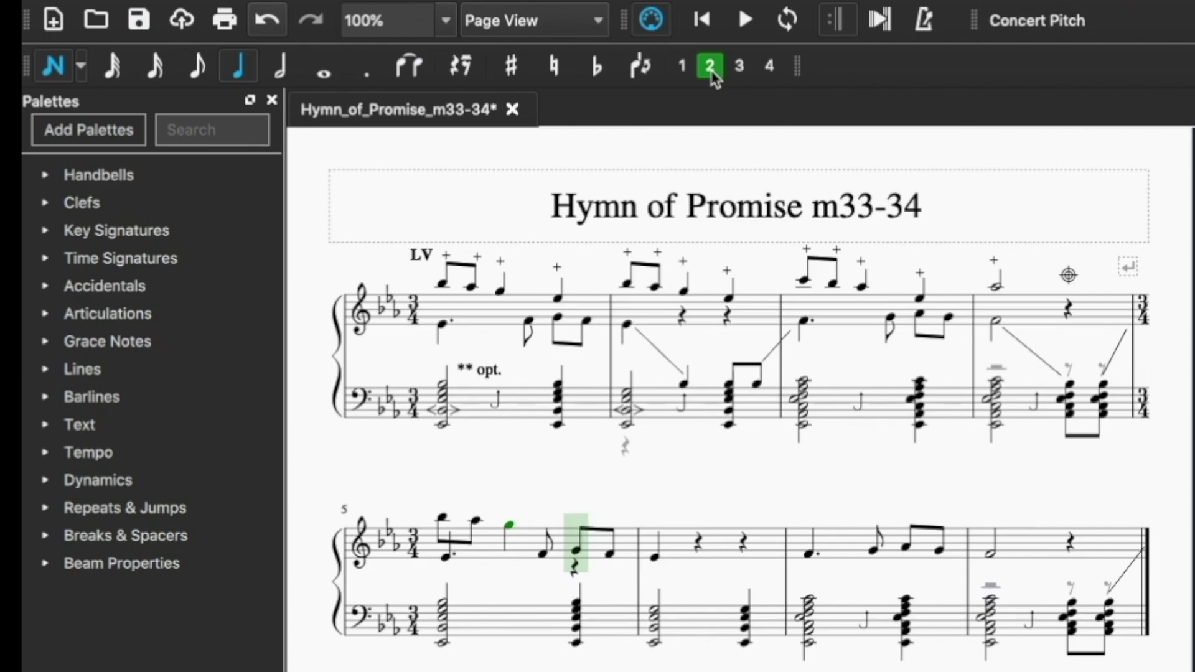
key("b")
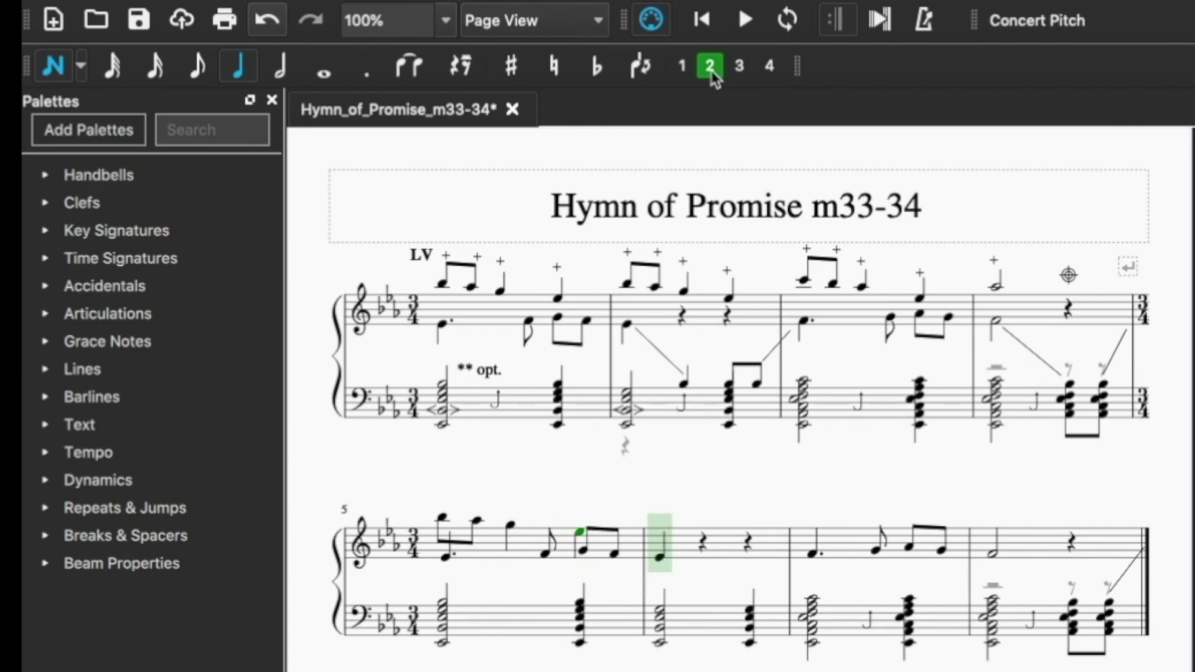
- Enter eighth notes B and A in voice 2 at the start of treble measure 6, raising the B an octave
key("4")
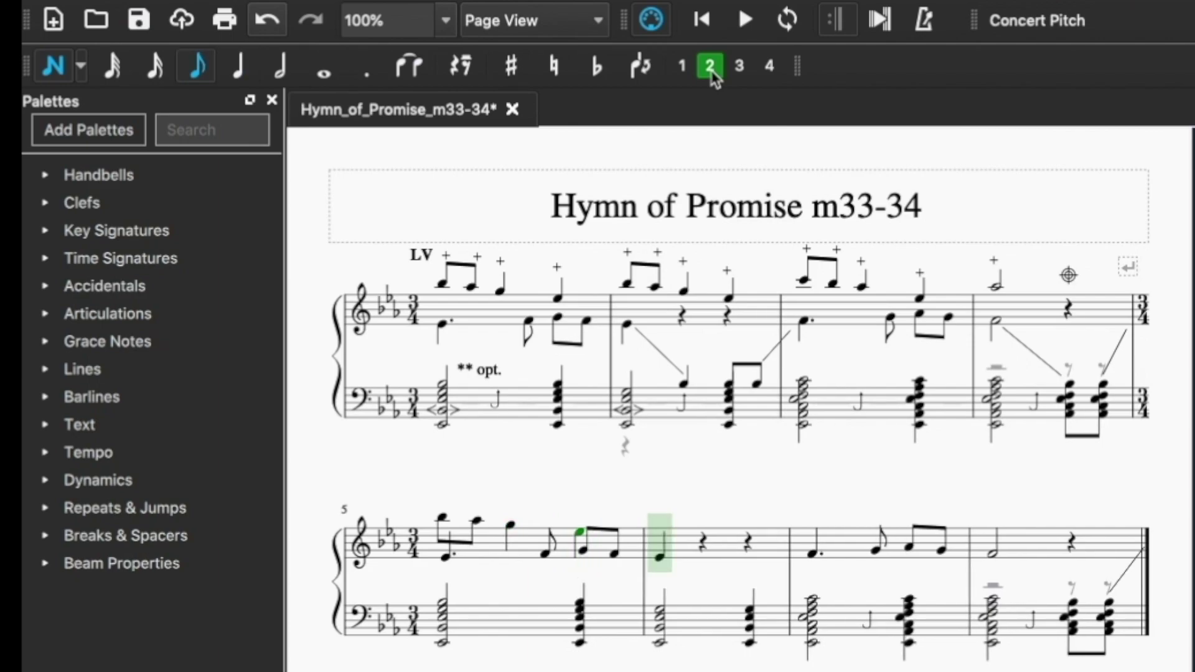
key("b")
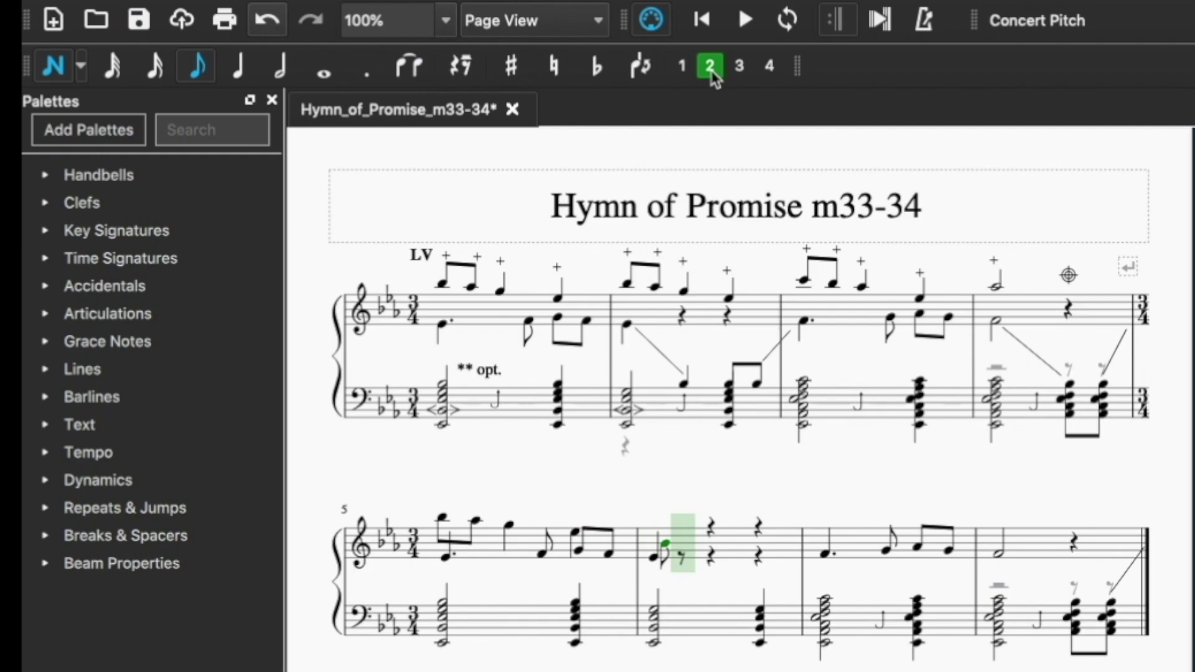
key("Left")
key("Right")
key("Left")
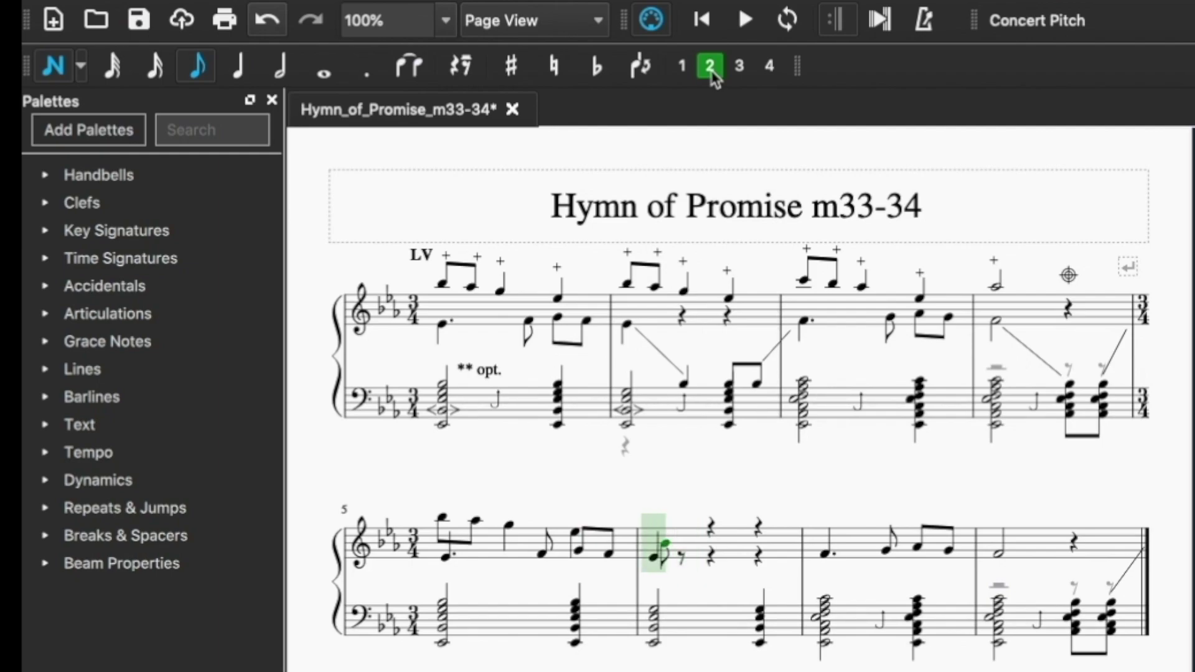
key("ctrl+Up")
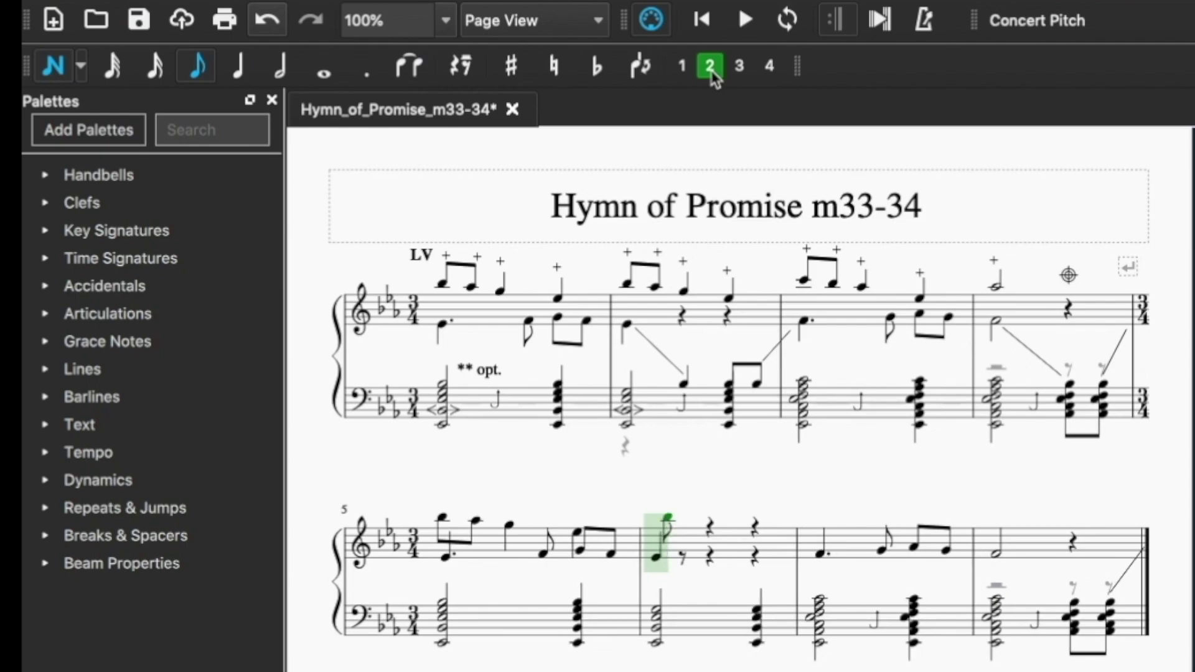
key("Right")
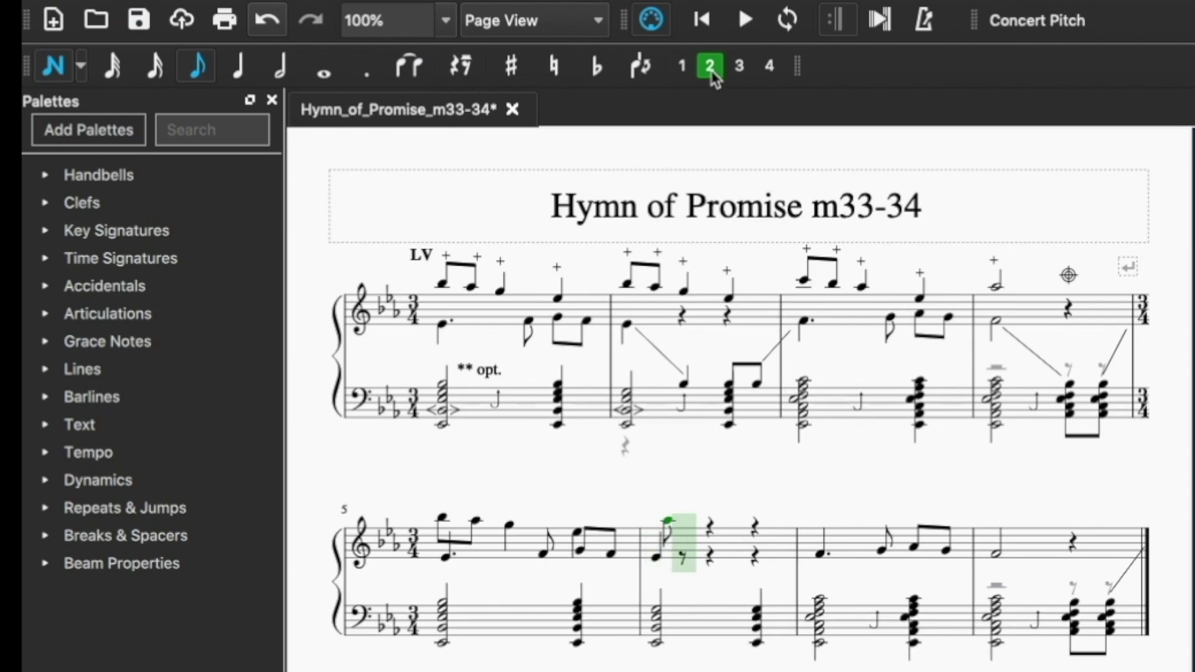
key("ctrl+Down")
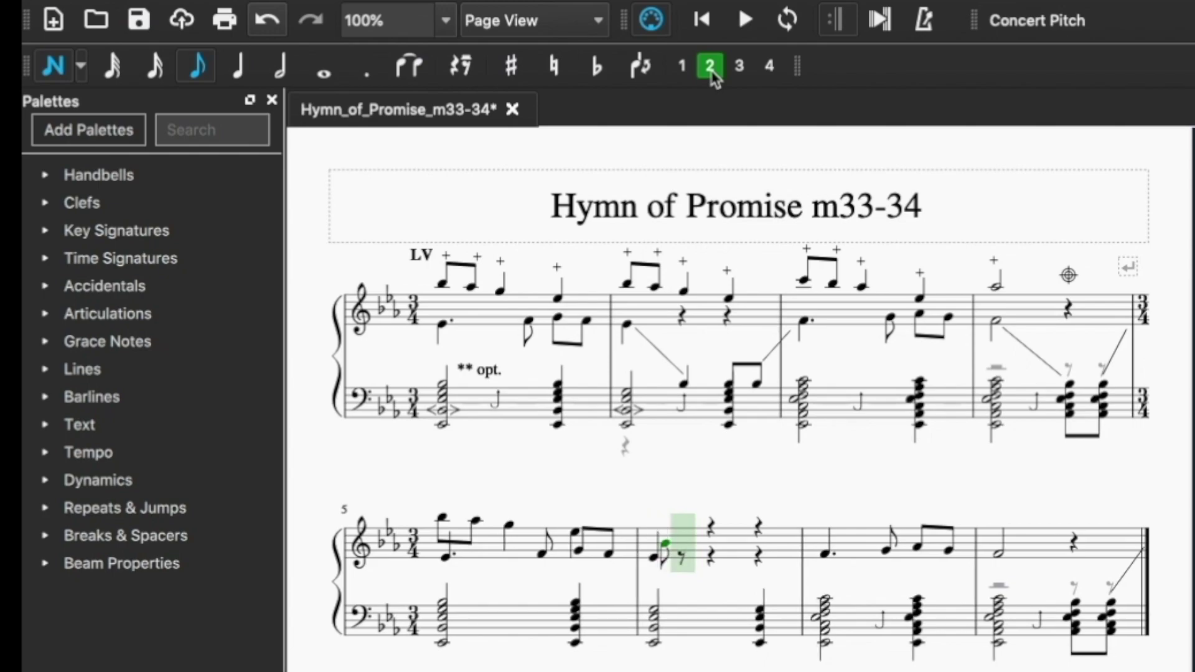
key("Left")
key("ctrl+Up")
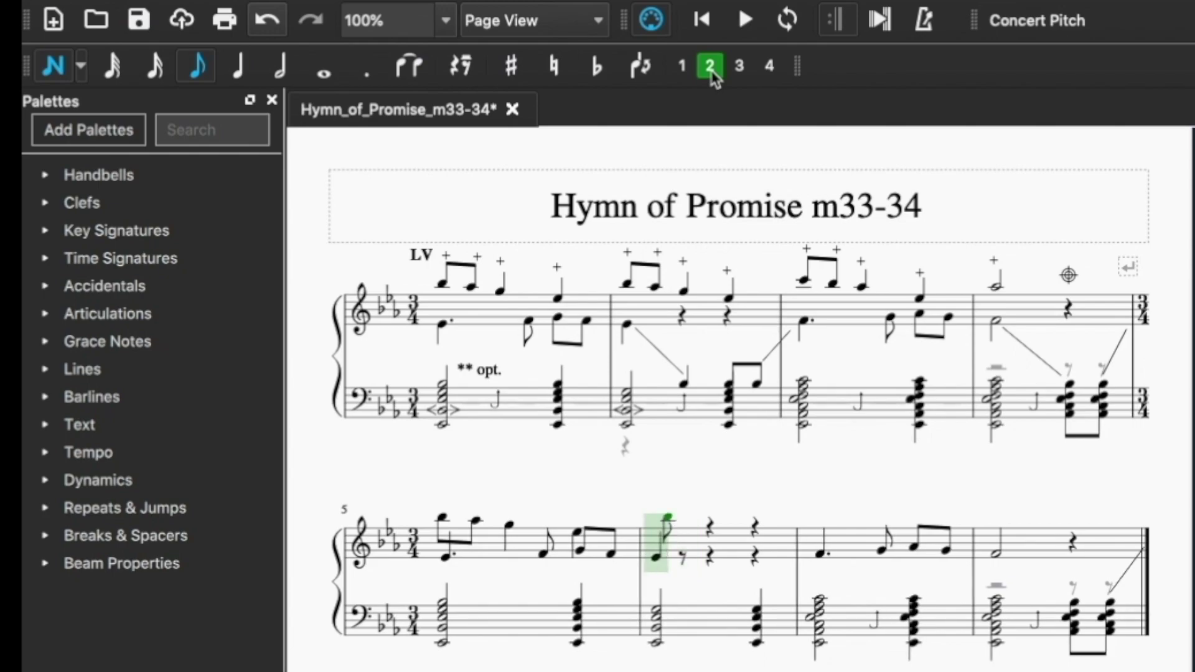
key("f")
- Complete voice 2 of treble measure 6 with quarter notes G and E
key("5")
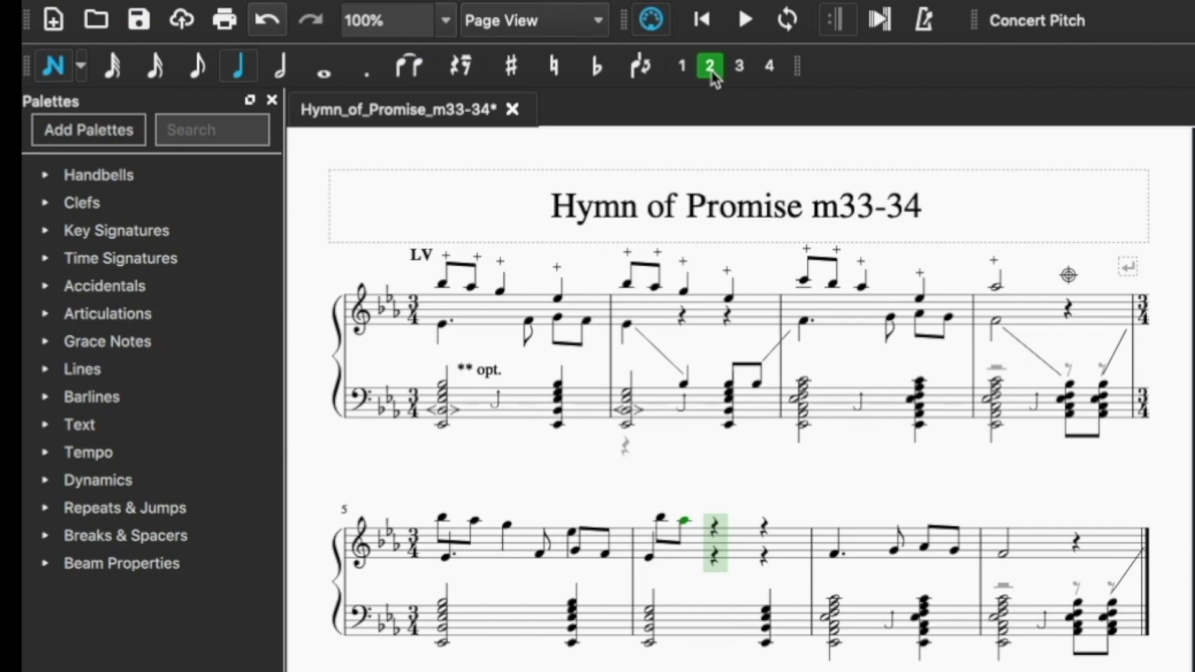
key("f")
key("e")
- Flip the stems of the voice 2 eighth-note pair, G and E in treble measure 5 upward
key("4")
key("Left")
key("Left")
key("Left")
key("Left")
key("Left")
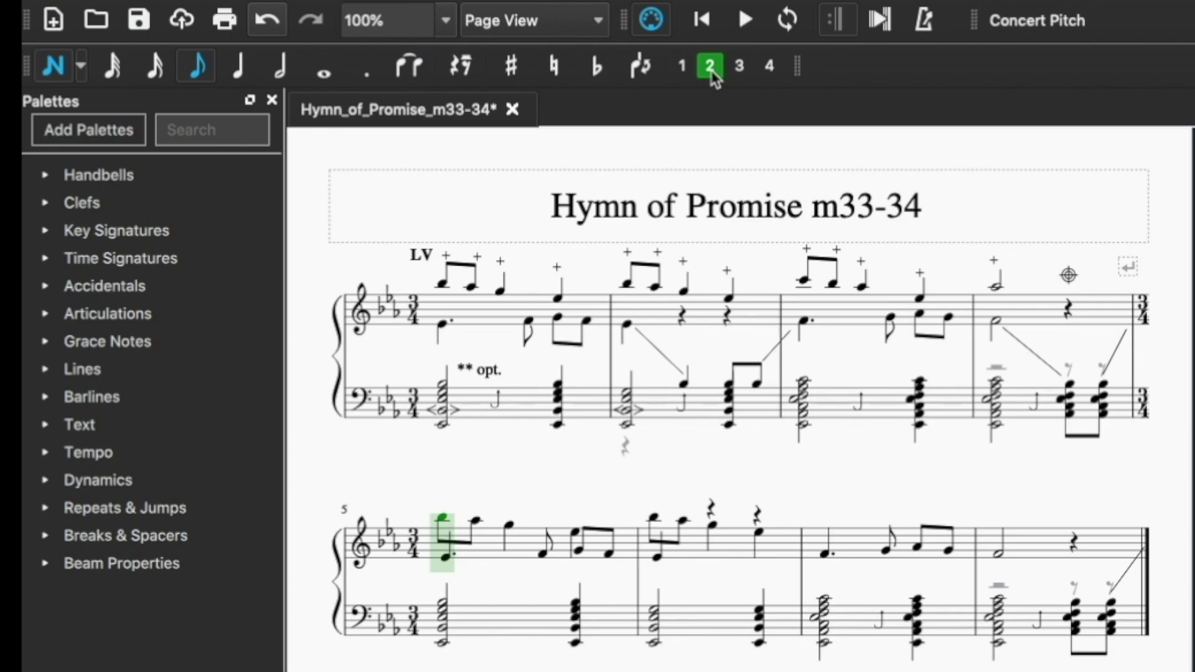
key("x")
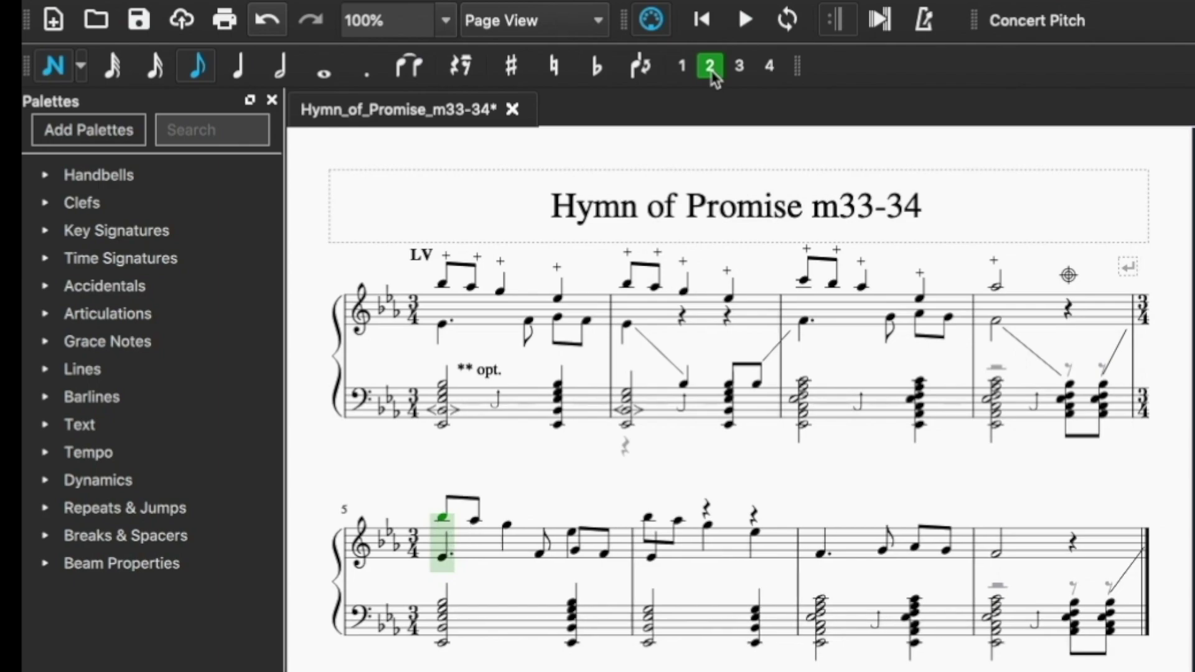
key("Right")
key("Right")
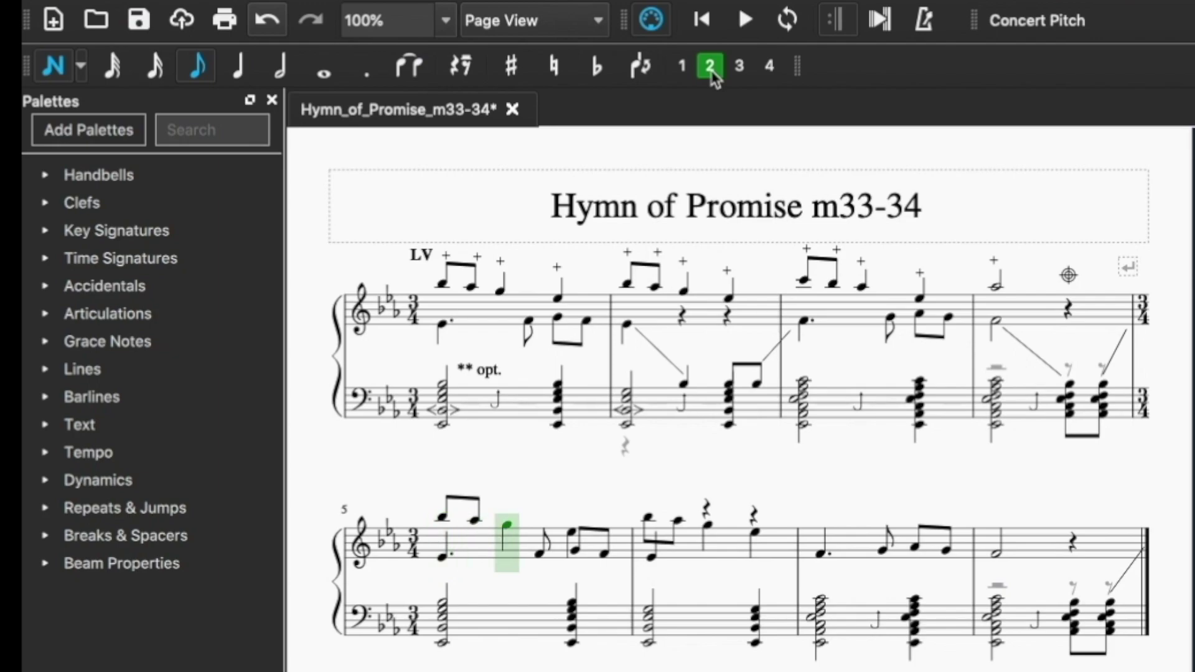
key("x")
key("Right")
key("x")
- Flip the stems of the voice 2 eighth-note pair, G and E in treble measure 6 upward
key("Right")
key("x")
key("Right")
key("Right")
key("x")
key("Right")
key("x")
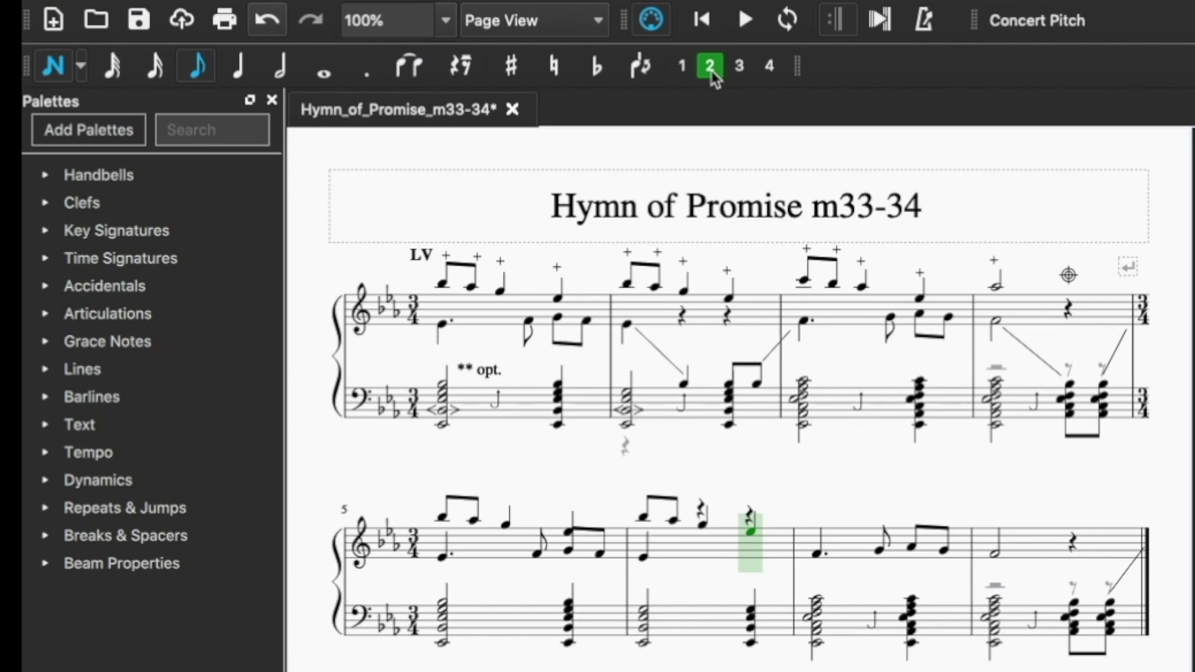
- Move the voice 1 quarter rests on beats 2 and 3 of treble measure 6 below the voice 2 notes
key("Left")
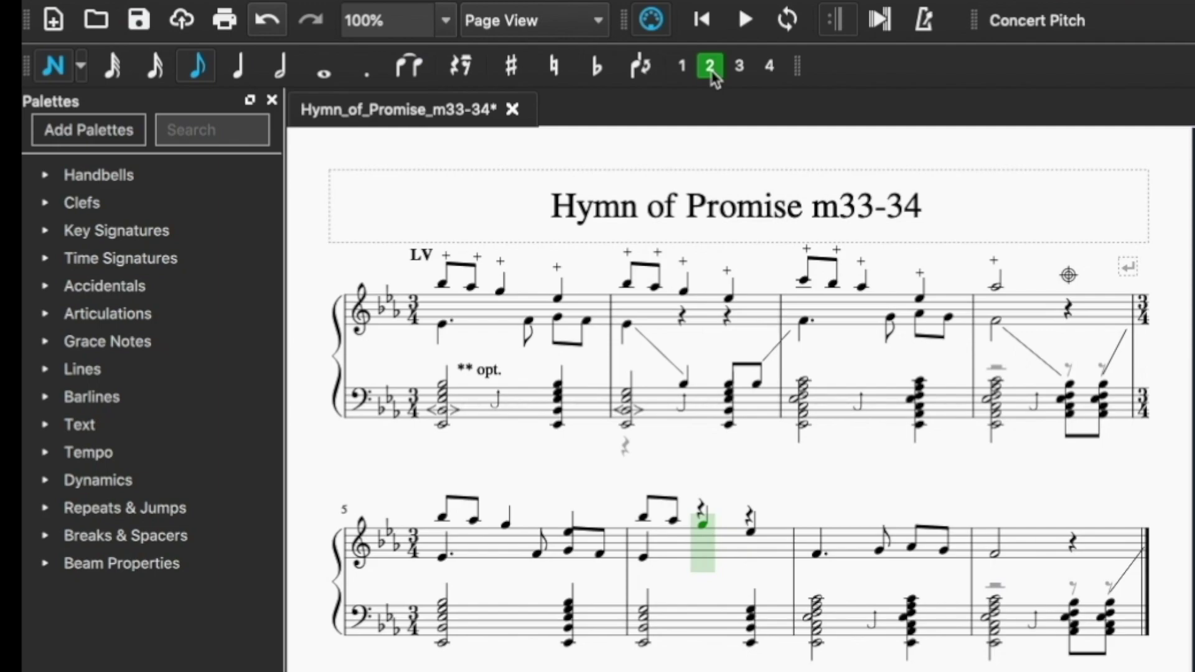
key("ctrl+alt+1")
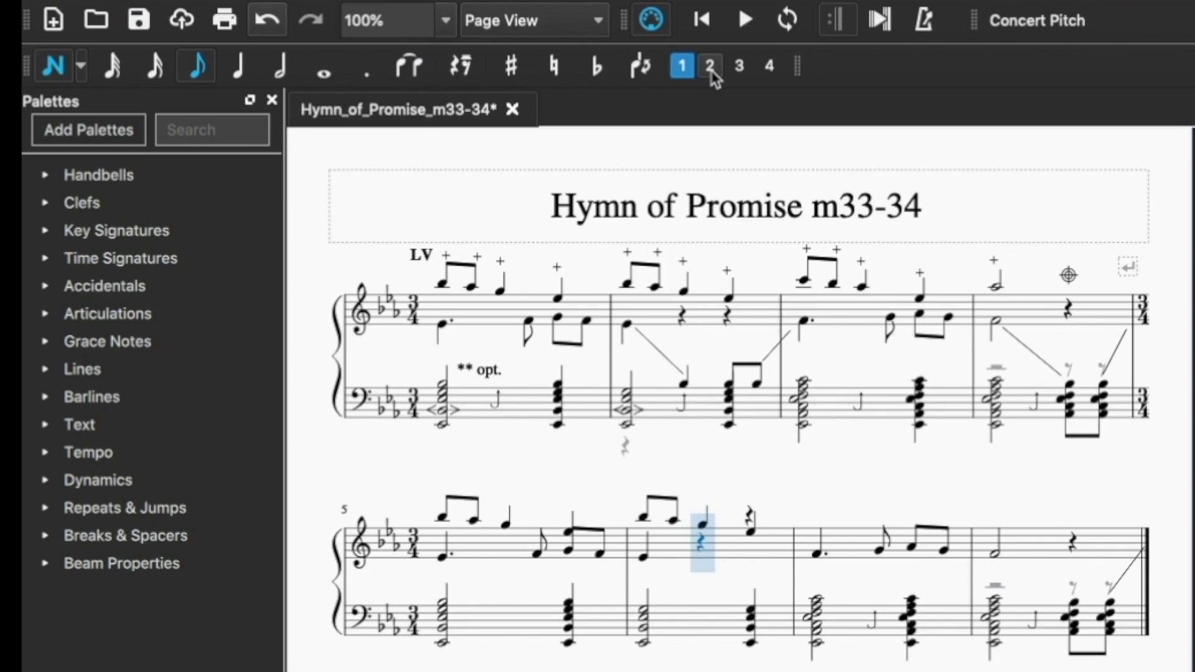
key("Right")
key("ctrl+alt+1")
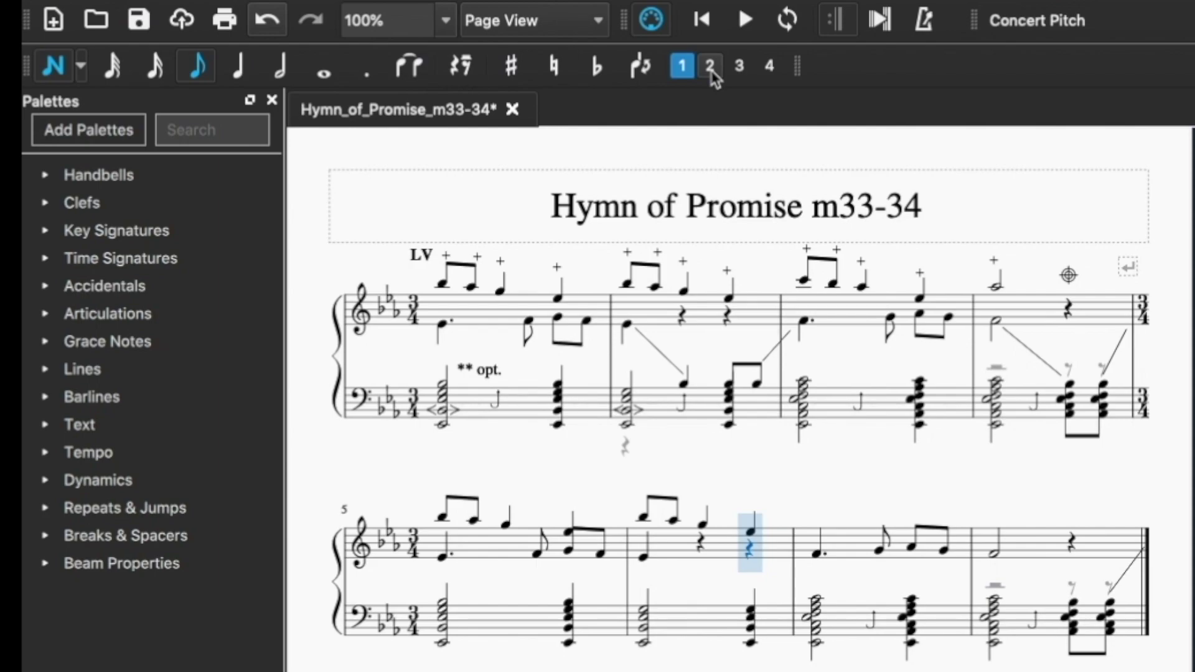
- Enter eighth notes C and B in voice 2 at the start of treble measure 7, raising the C an octave
key("Right")
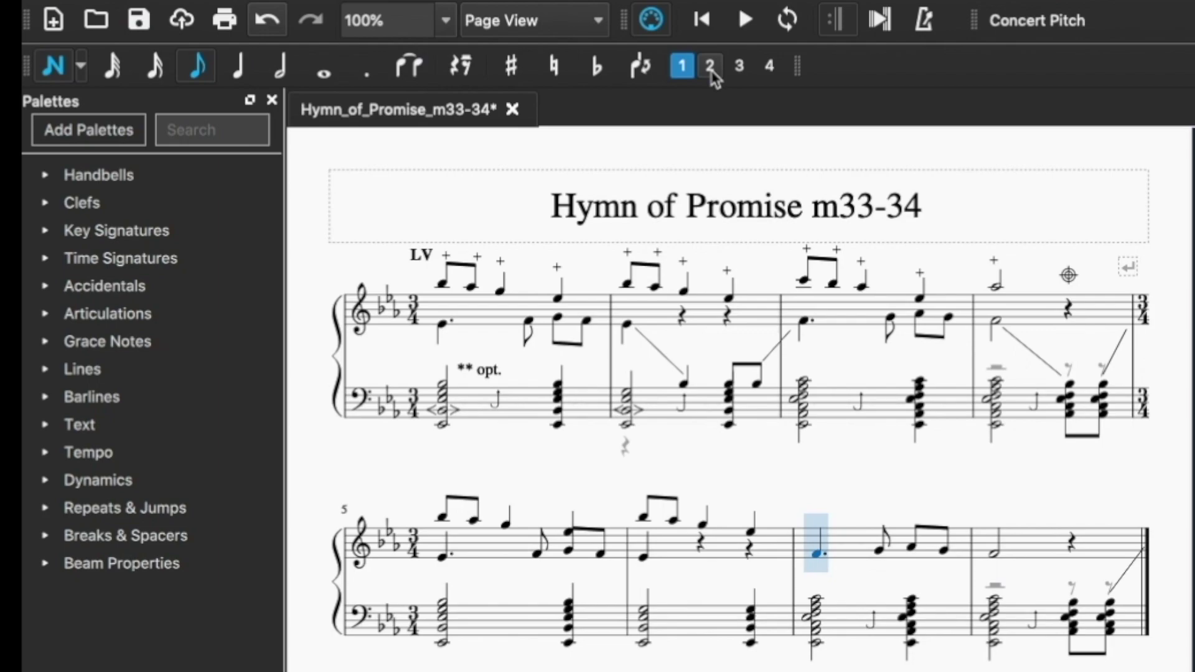
left_click(710, 67)
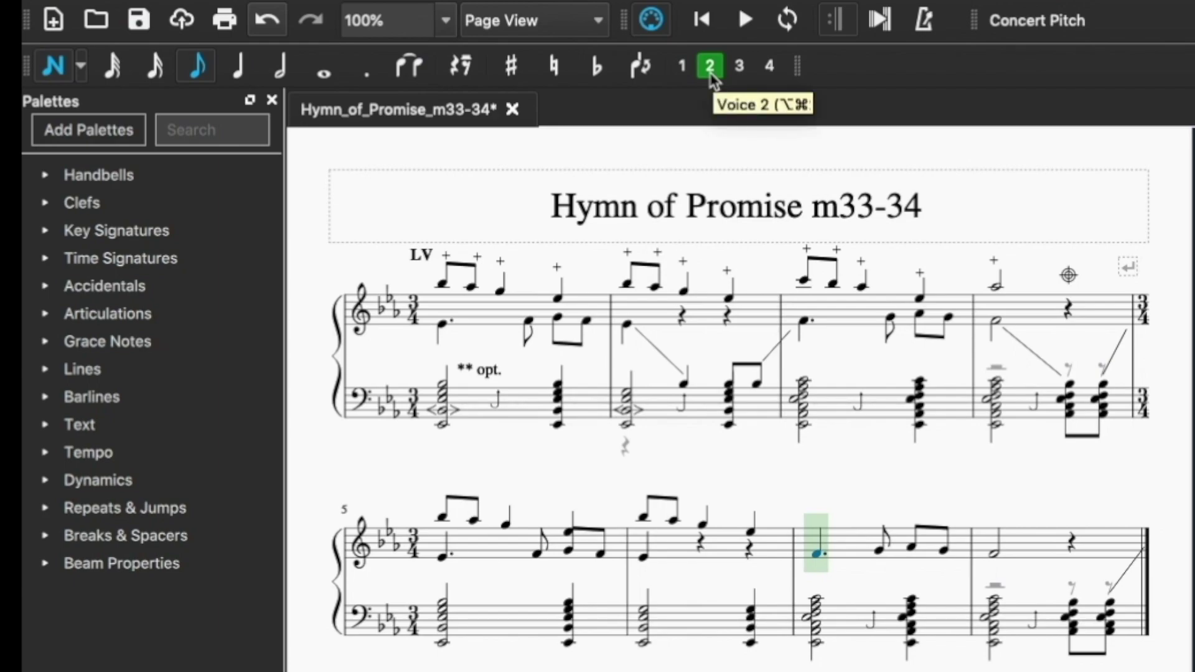
key("d")
key("Left")
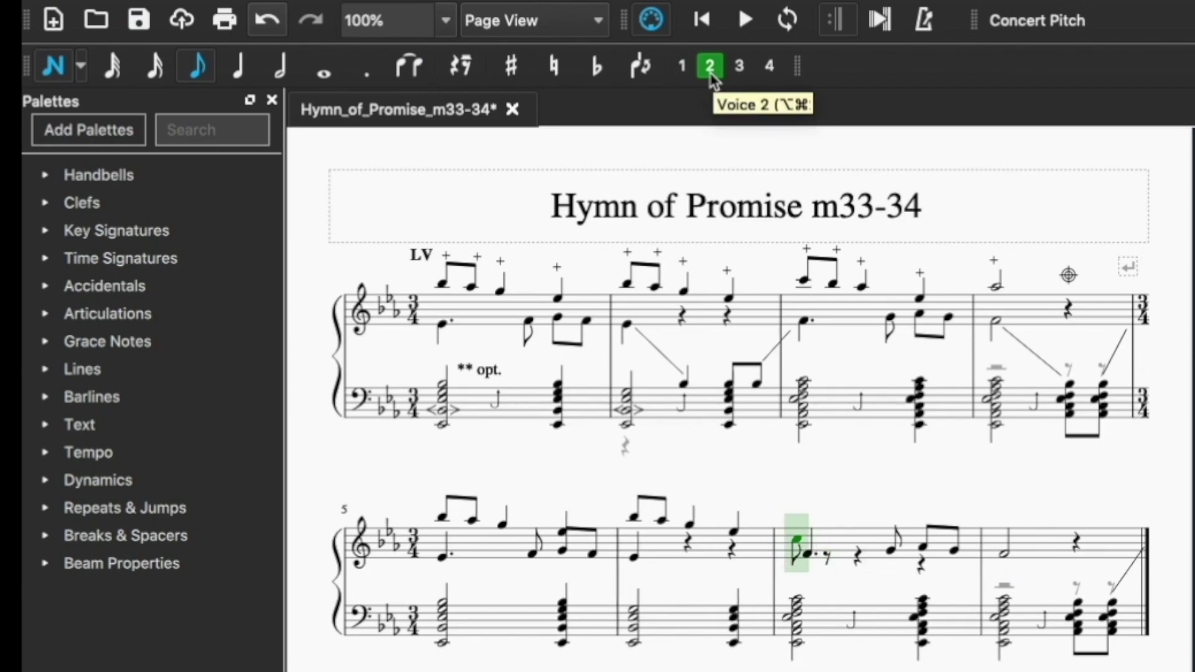
key("alt+super+1")
left_click(710, 73)
key("a")
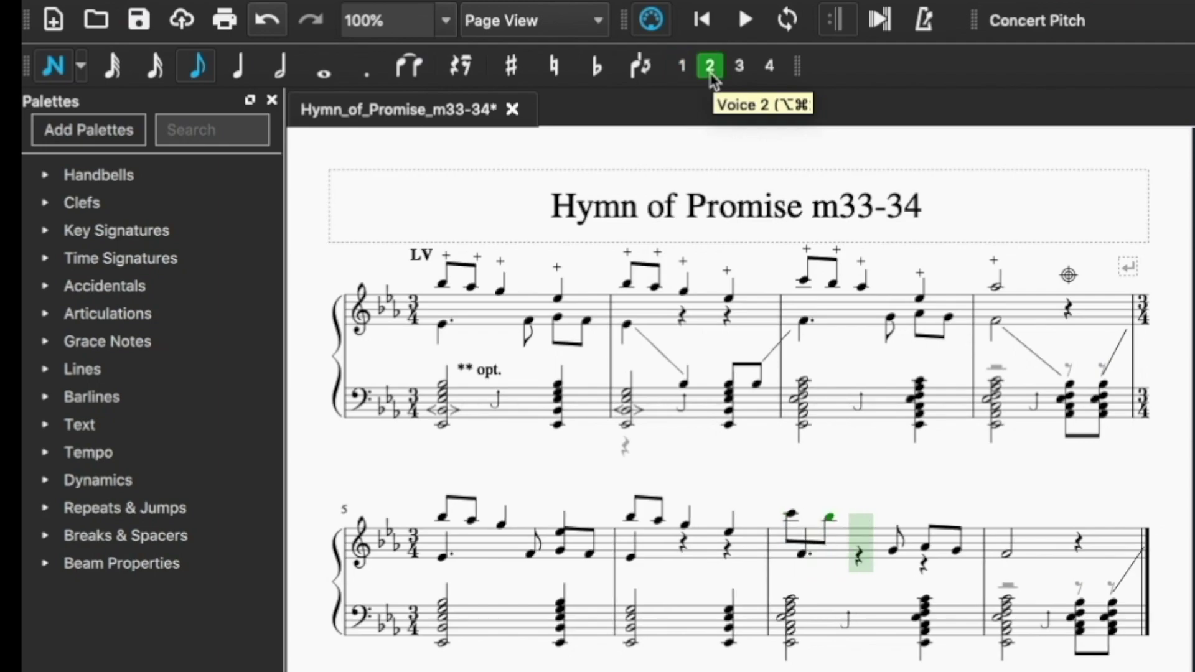
- Complete voice 2 of treble measure 7 with quarter notes A and E, and start measure 8 with a half note A
key("5")
key("g")
key("d")
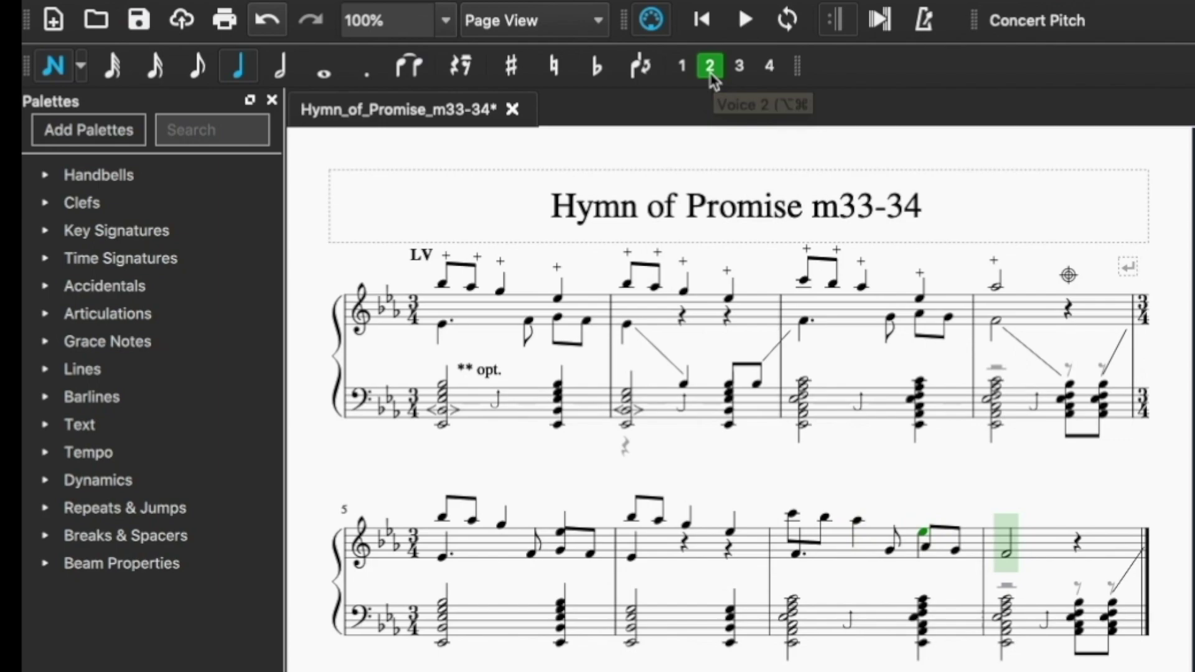
key("6")
key("a")
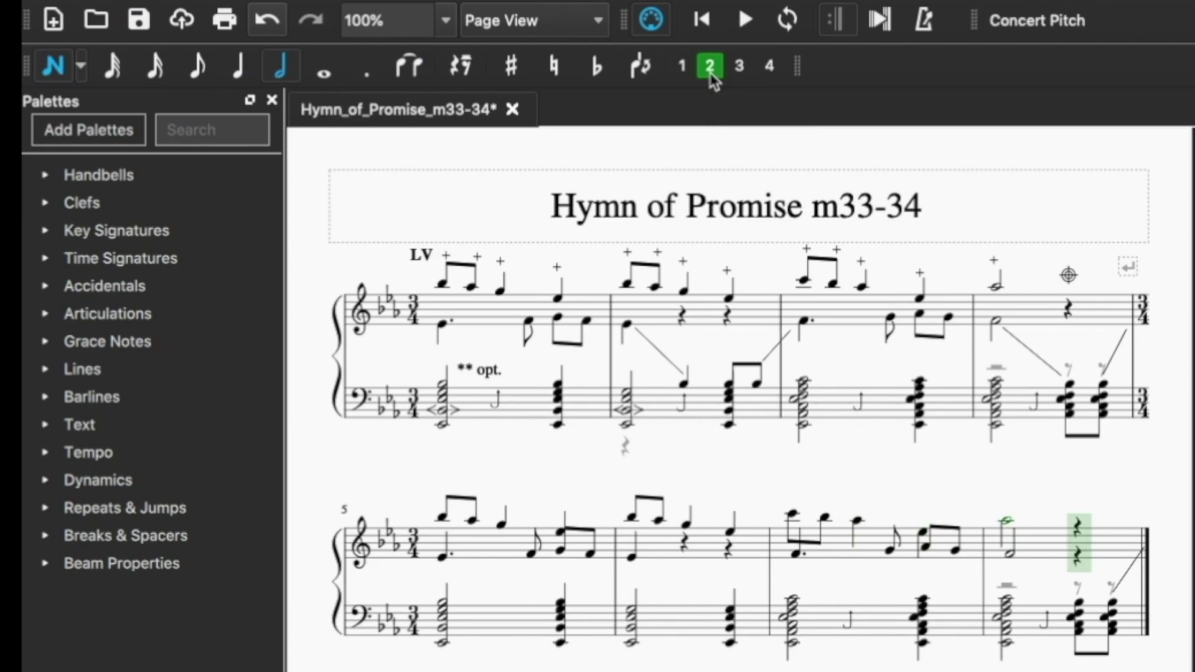
- Flip the stems of the voice 2 notes in treble measures 7 and 8 upward
key("Left")
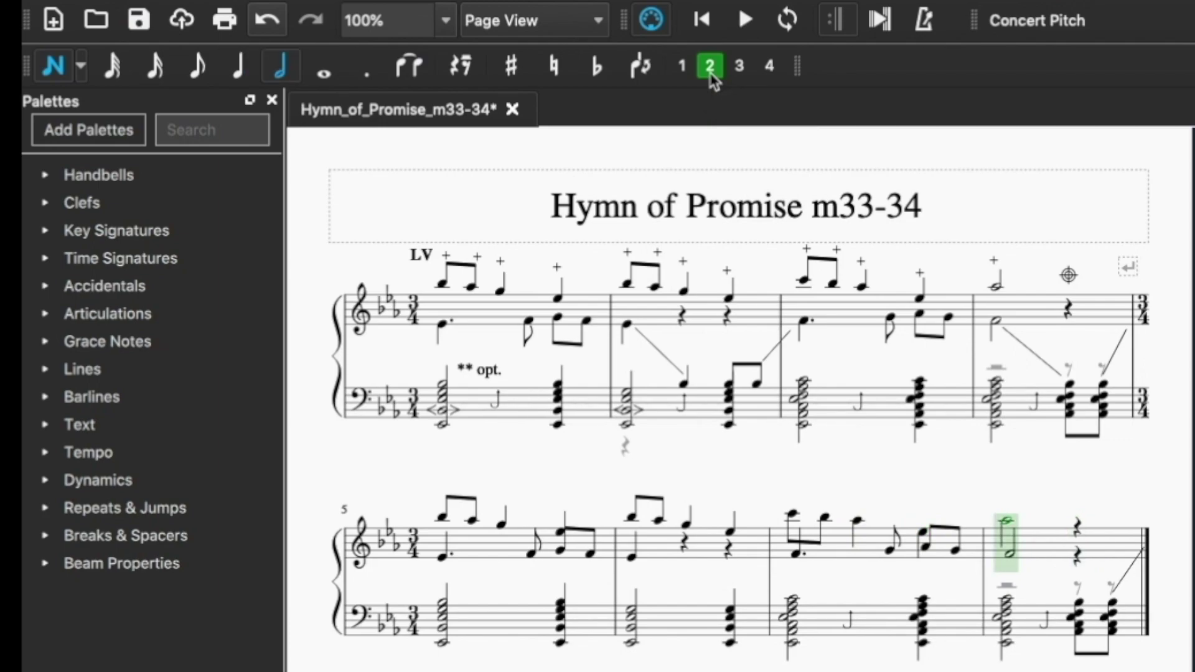
key("Left")
key("Left")
key("Left")
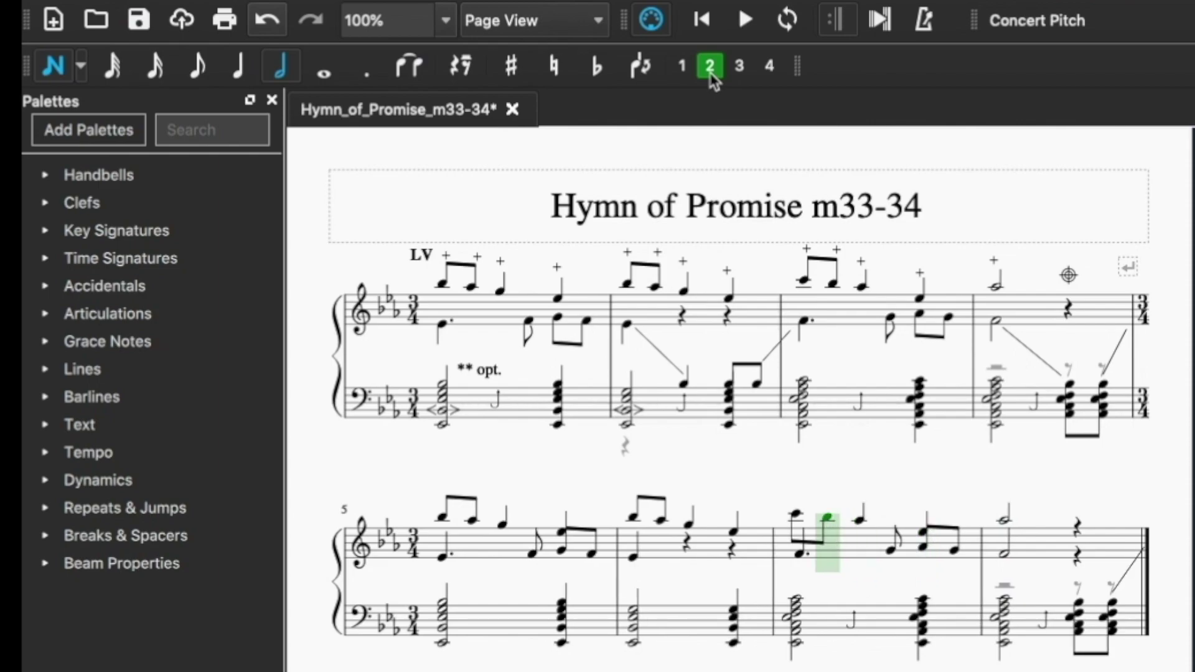
key("Right")
key("Right")
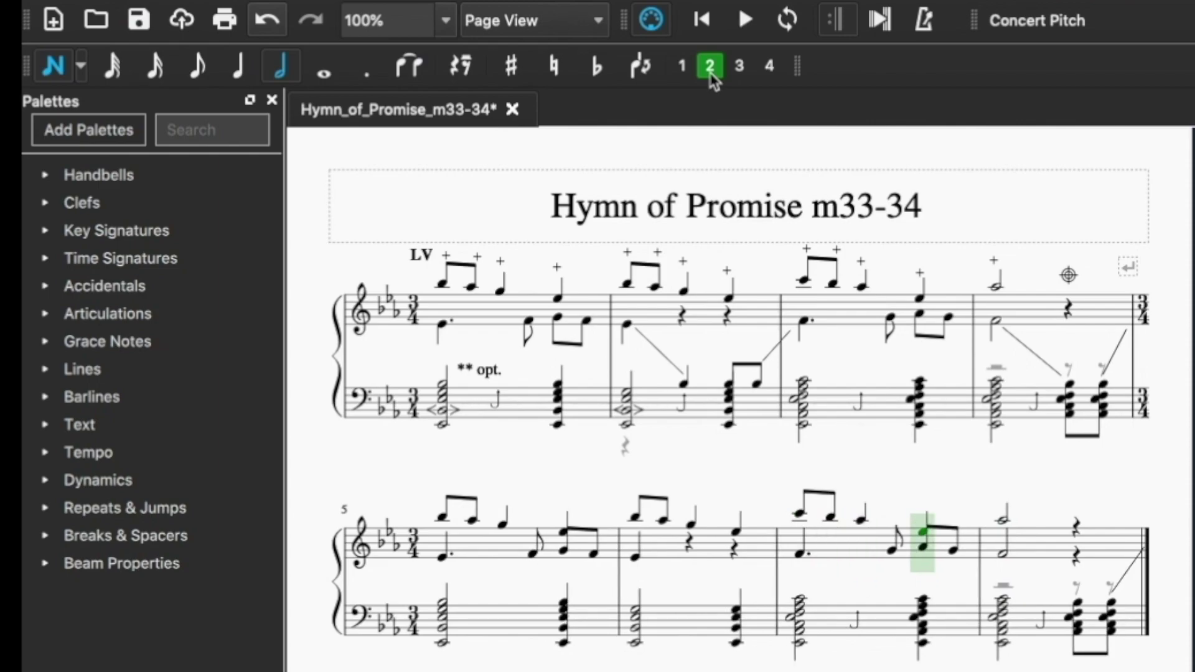
- Flip the stems of the voice 1 notes in treble measure 7 downward
key("ctrl+alt+1")
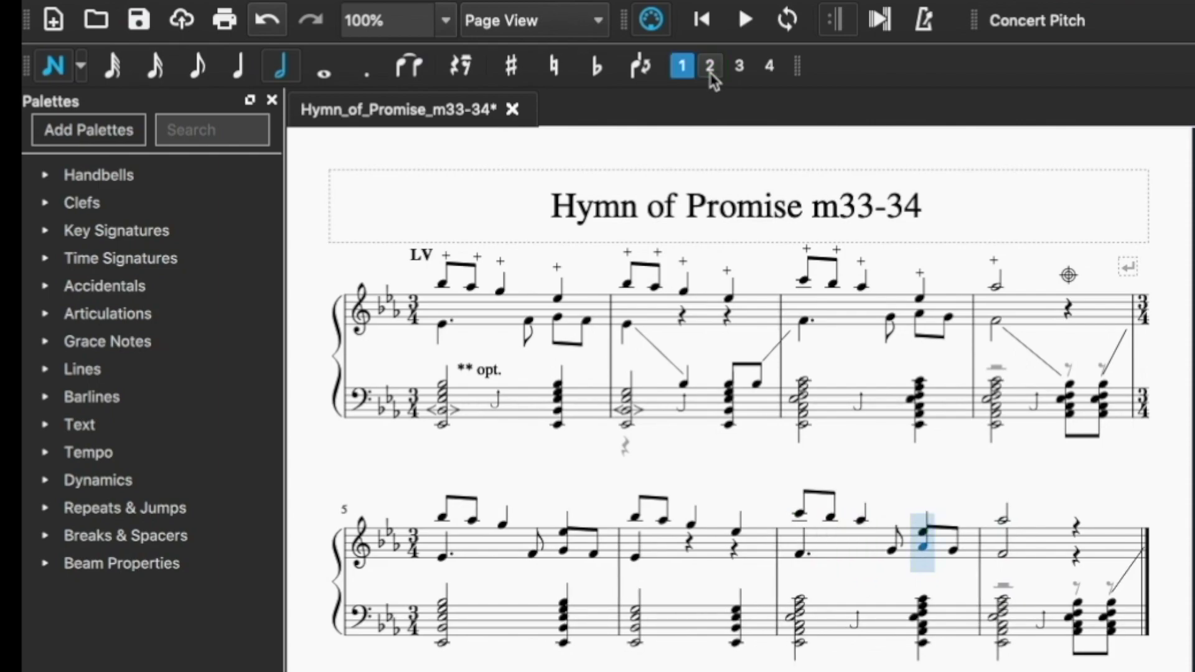
key("x")
key("Left")
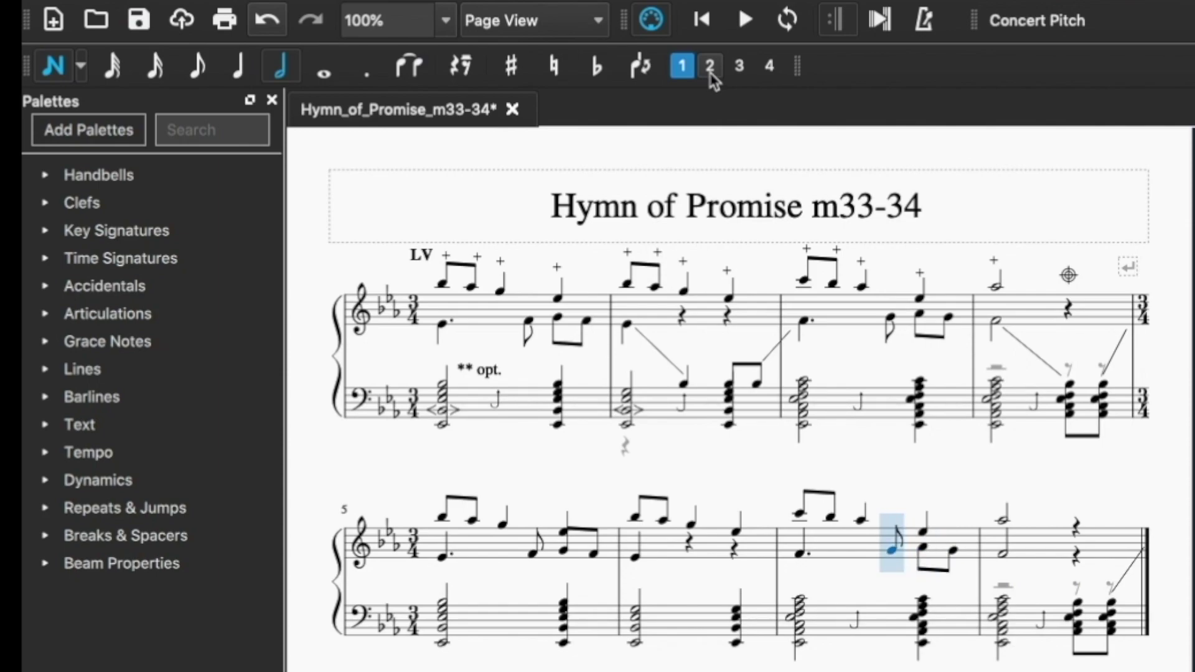
key("x")
key("Left")
key("x")
- Flip the stems of the voice 1 notes in treble measures 5 and 6 downward
key("Left")
key("Left")
key("x")
key("Left")
key("x")
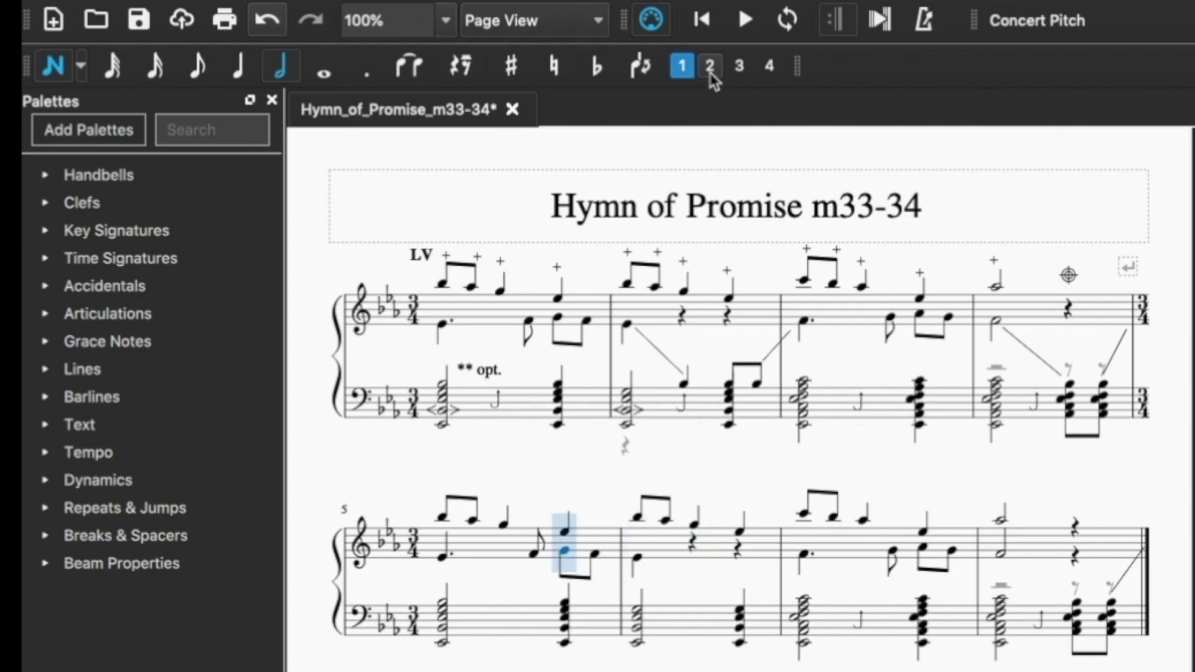
key("Left")
key("x")
key("Left")
key("x")
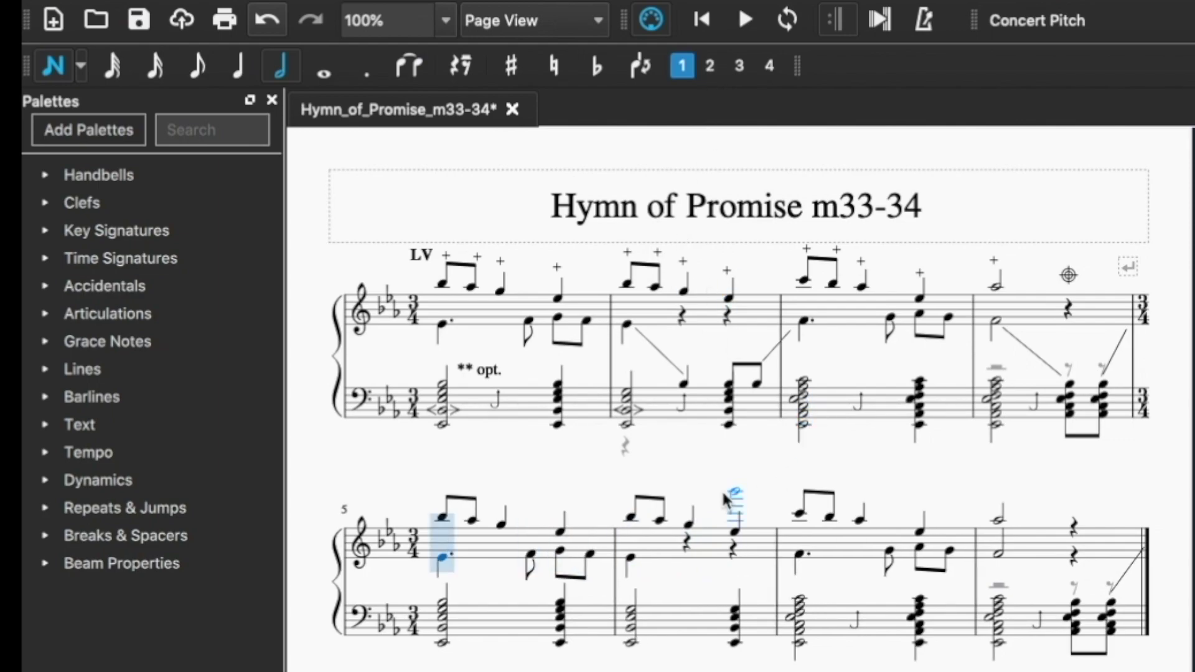
- Flip the stem of the voice 1 half note F in treble measure 8 downward
key("Right")
key("Right")
key("Right")
key("Right")
key("Right")
key("Right")
key("Right")
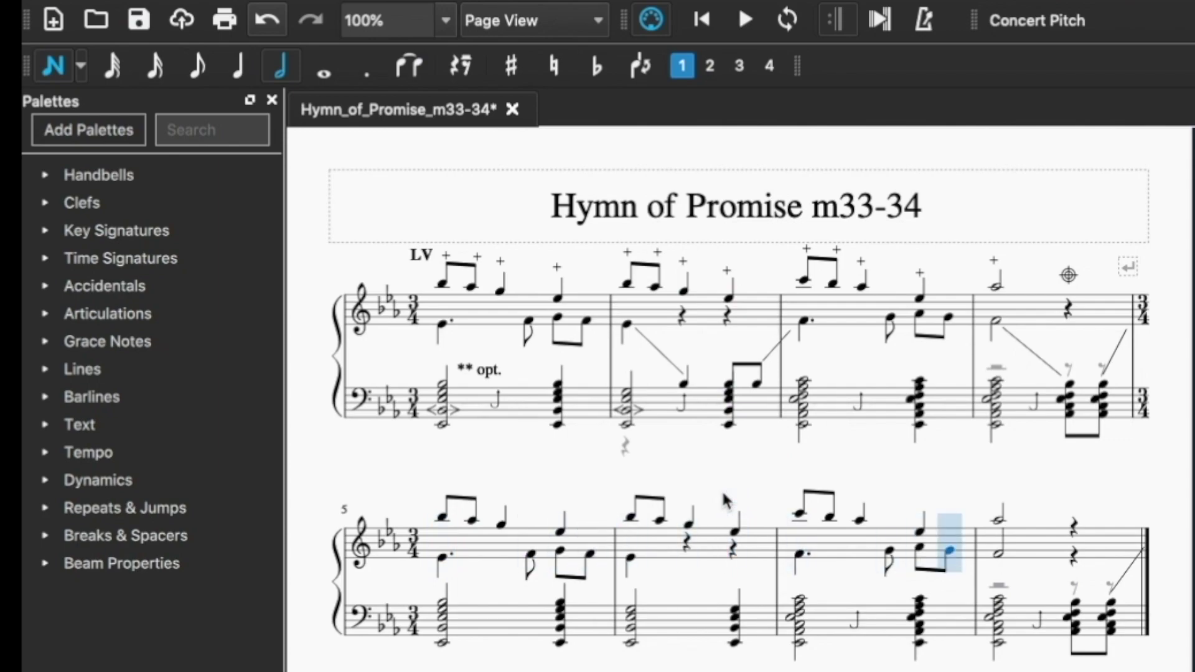
key("x")
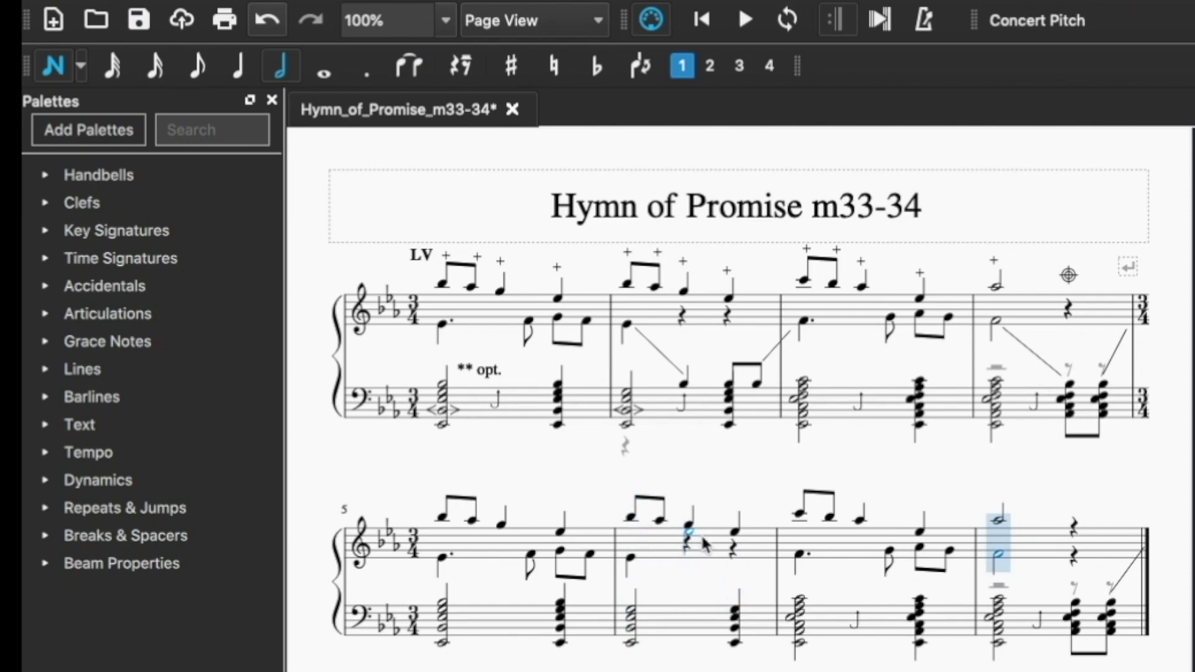
- Lower the voice 1 quarter rest on beat 3 of treble measure 8
left_click(709, 67)
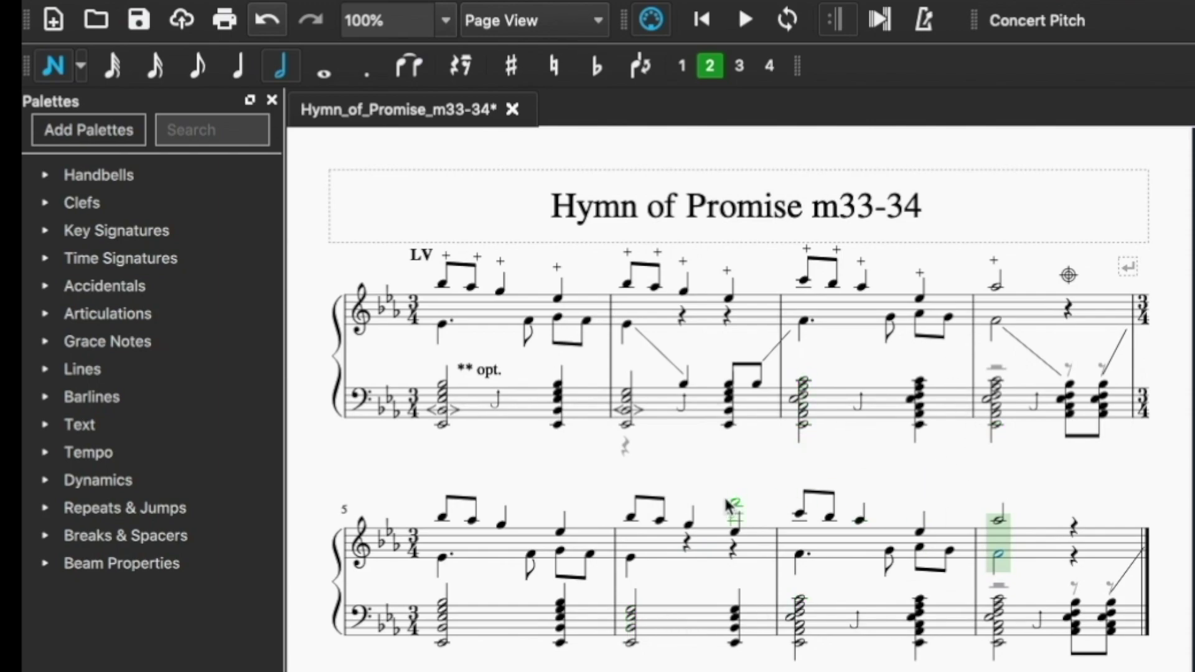
left_click(831, 590)
left_click(47, 73)
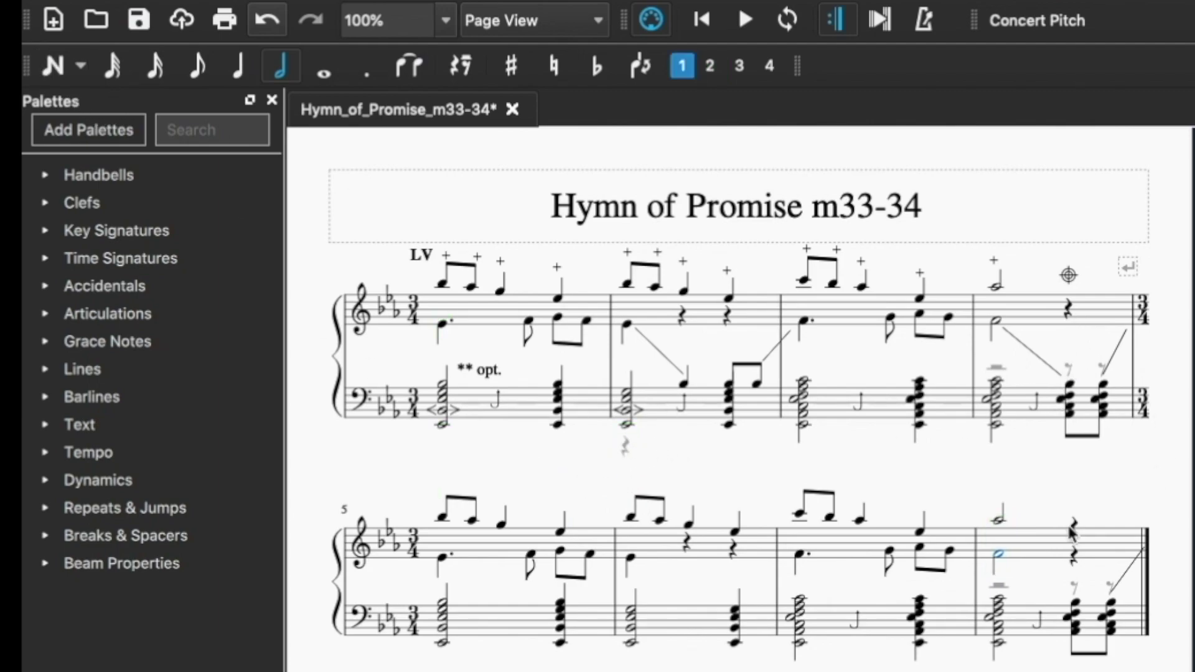
left_click(53, 66)
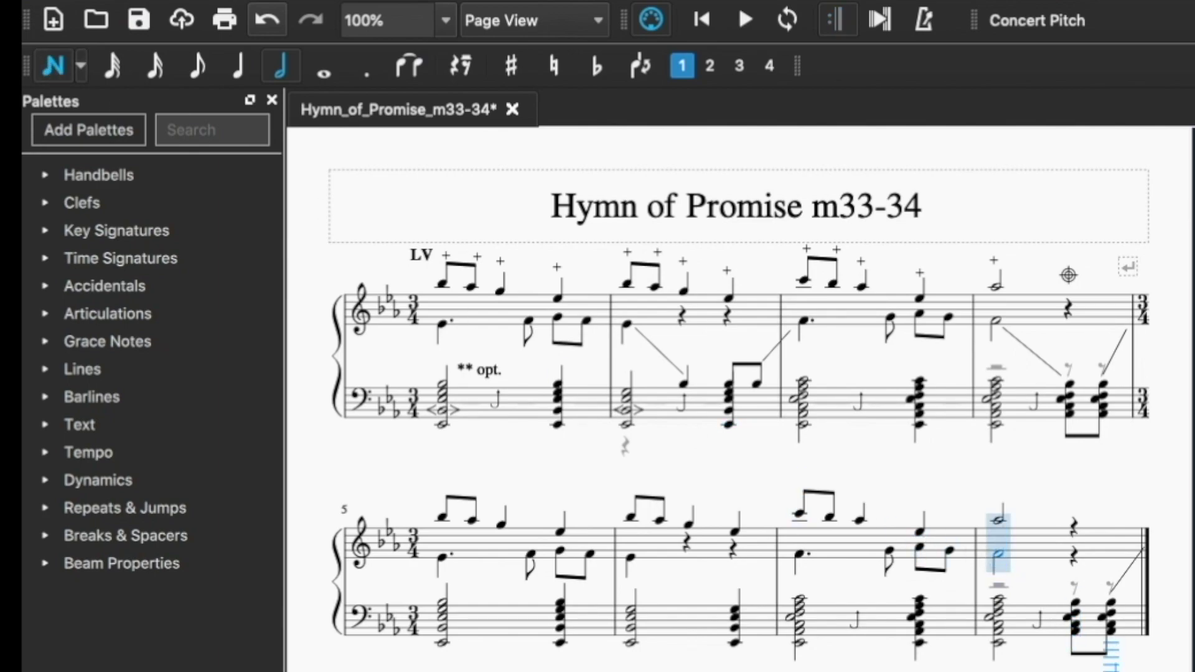
key("Right")
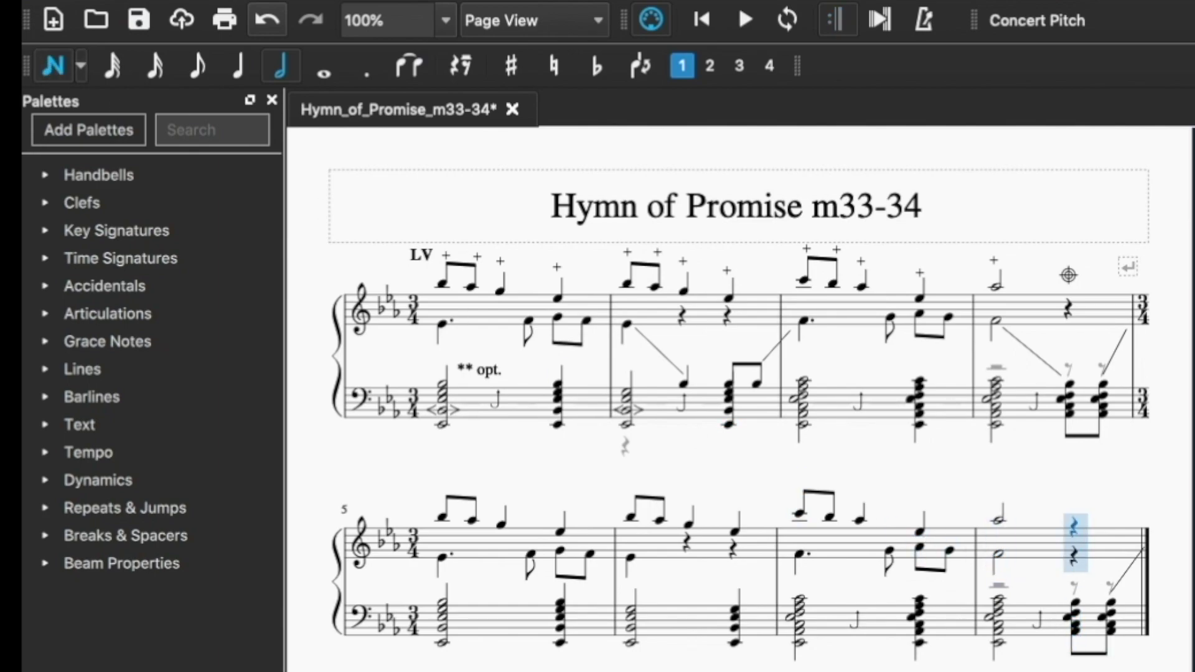
key("Down")
key("Down")
key("Down")
key("Down")
- Raise the voice 2 quarter rest in treble measure 8 above the staff and make it invisible
key("ctrl+alt+2")
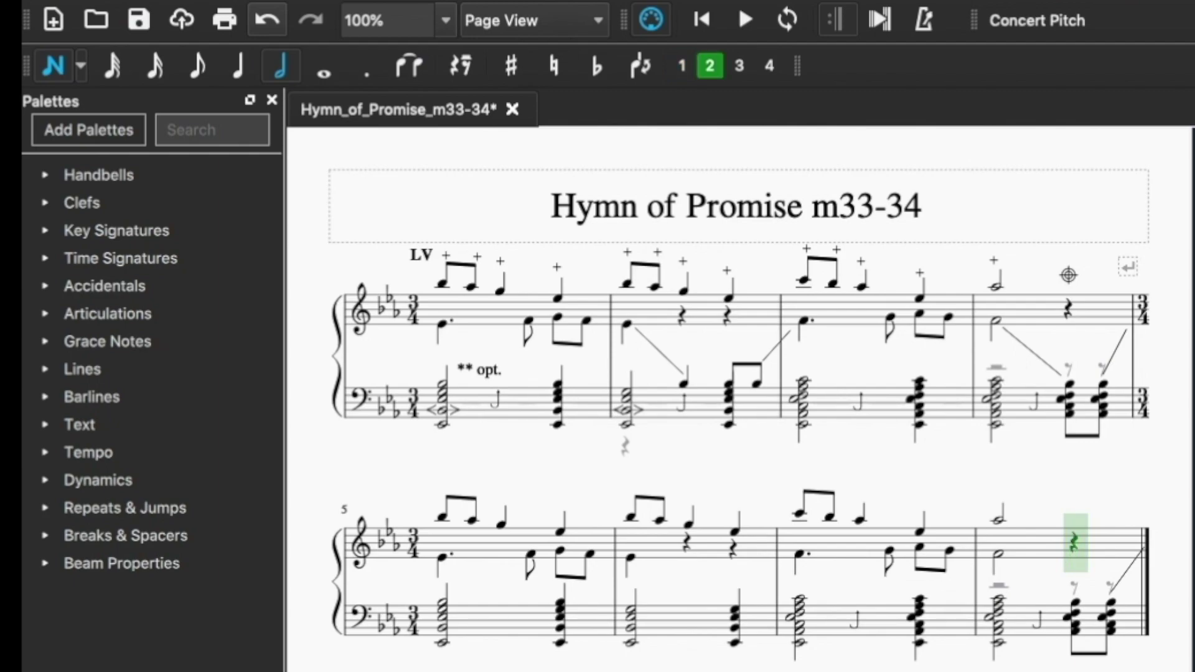
key("Up")
key("Up")
key("Up")
key("Up")
key("Up")
- Move the voice 1 quarter rest in treble measure 8 up to the middle of the staff and leave note entry
left_click(1075, 599)
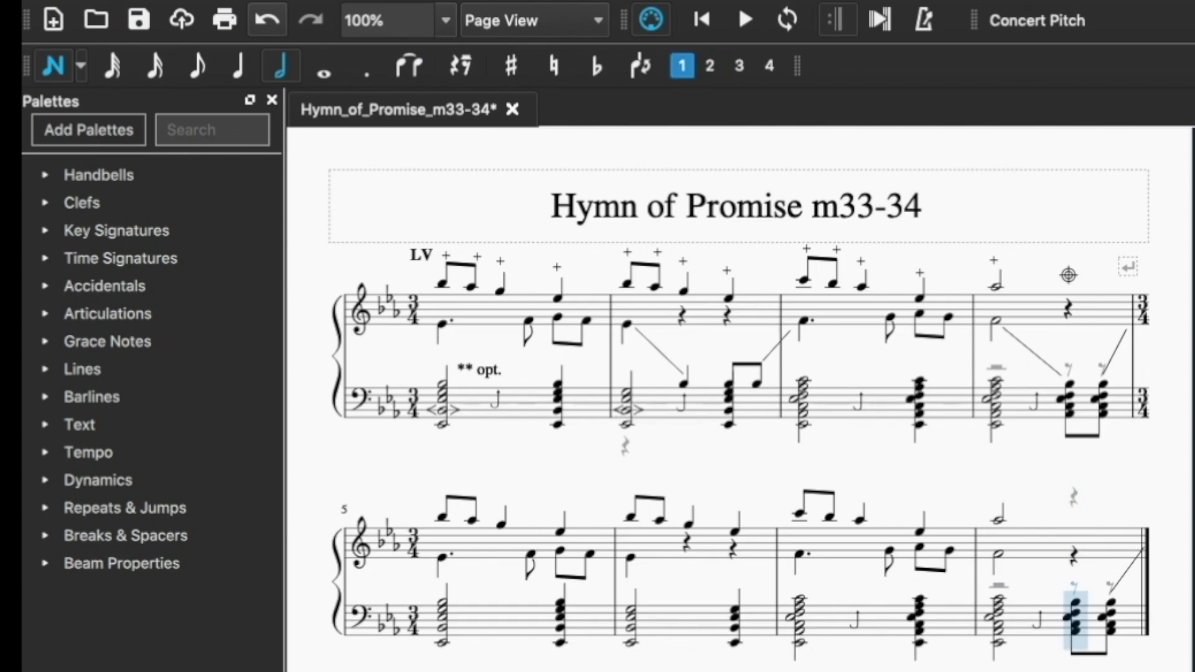
key("alt+Down")
key("alt+Up")
key("alt+Up")
key("alt+Up")
key("ctrl+alt+1")
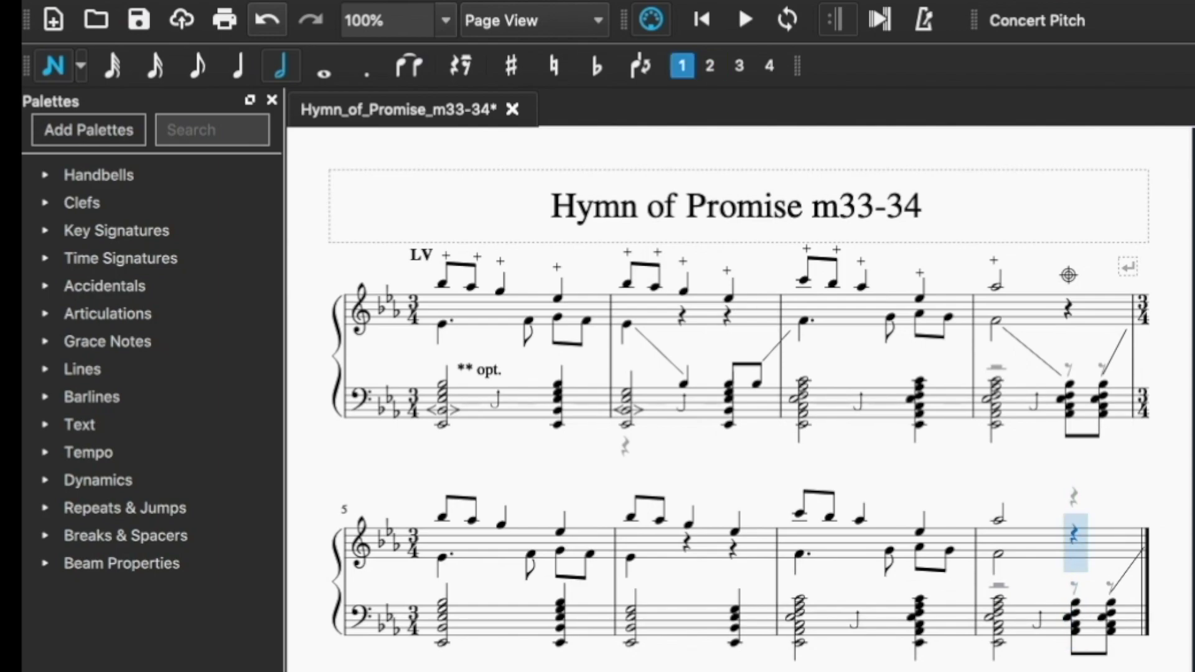
left_click(53, 66)
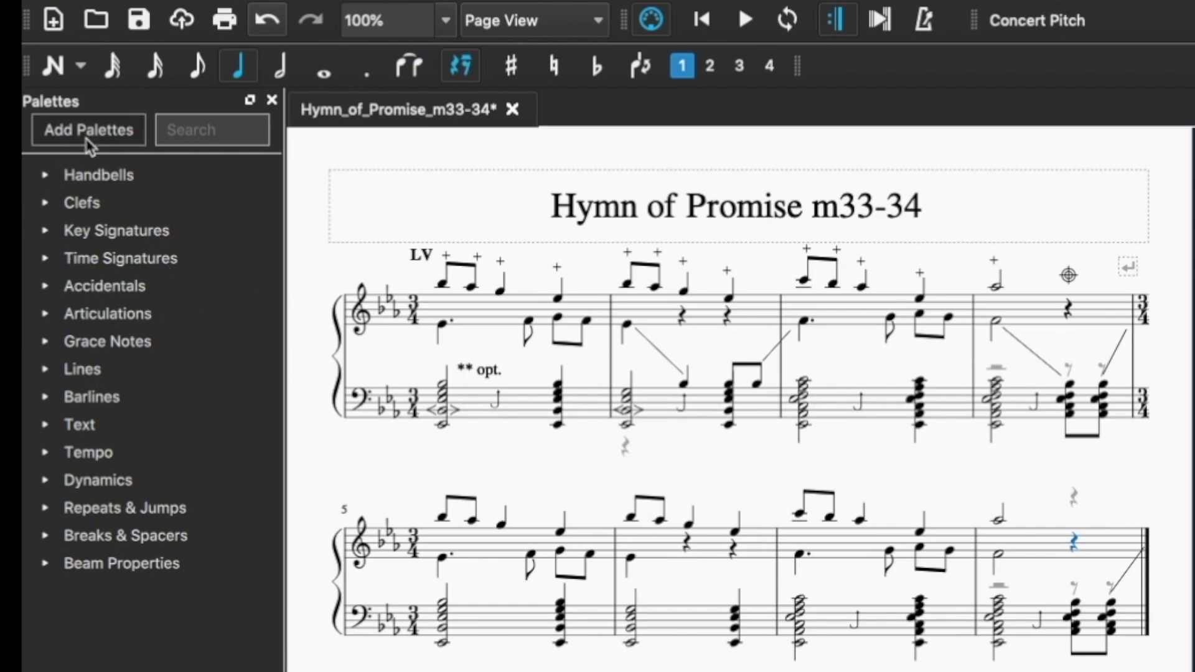
- Add a "+" handbell symbol above the first treble note of measure 5 and a J-shaped handbell symbol after its first bass chord
left_click(71, 174)
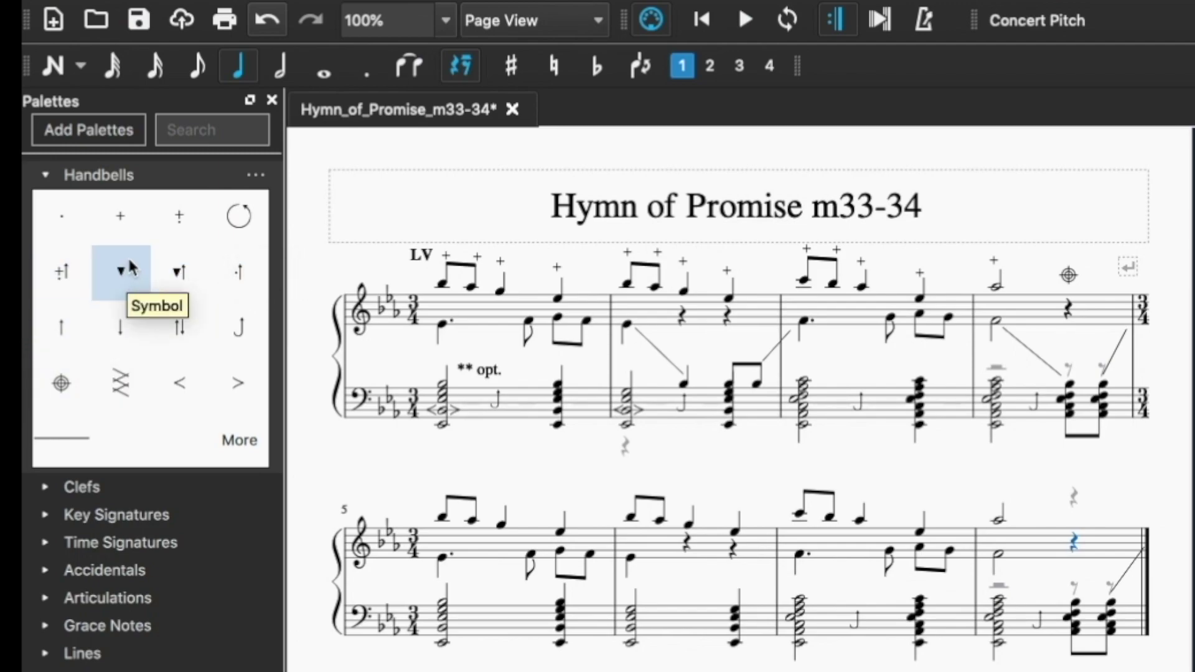
left_click_drag(121, 242, 442, 483)
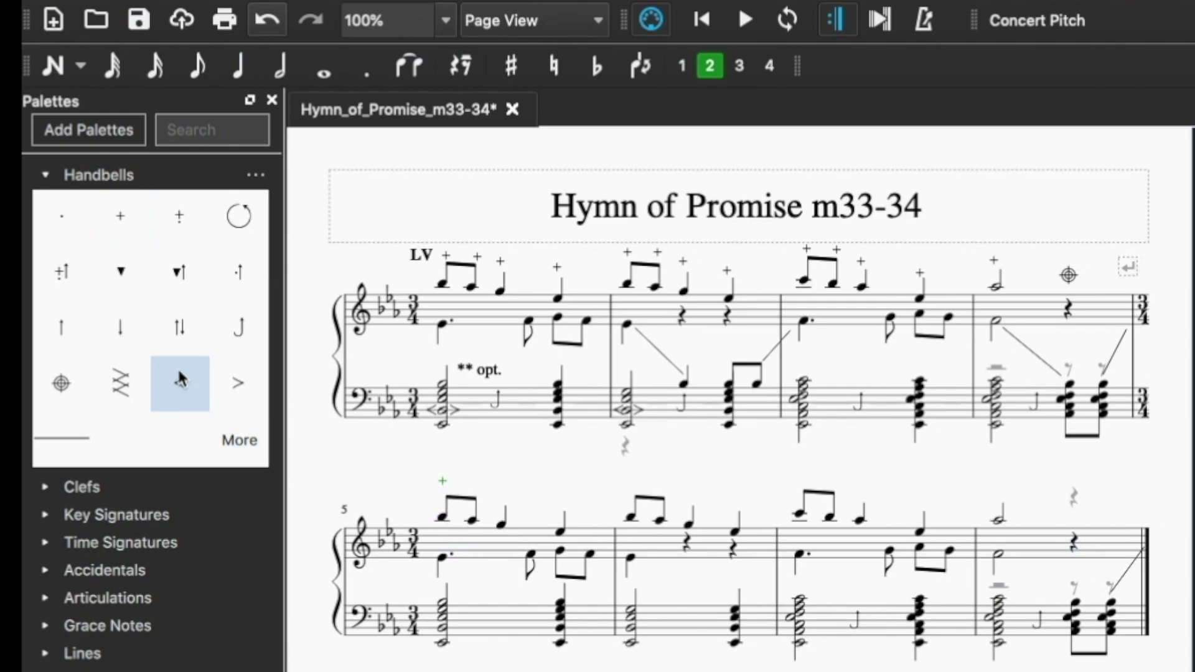
left_click_drag(238, 328, 498, 628)
- Add "+" handbell symbols above the second and third upper-voice treble notes of measure 5
left_click(125, 213)
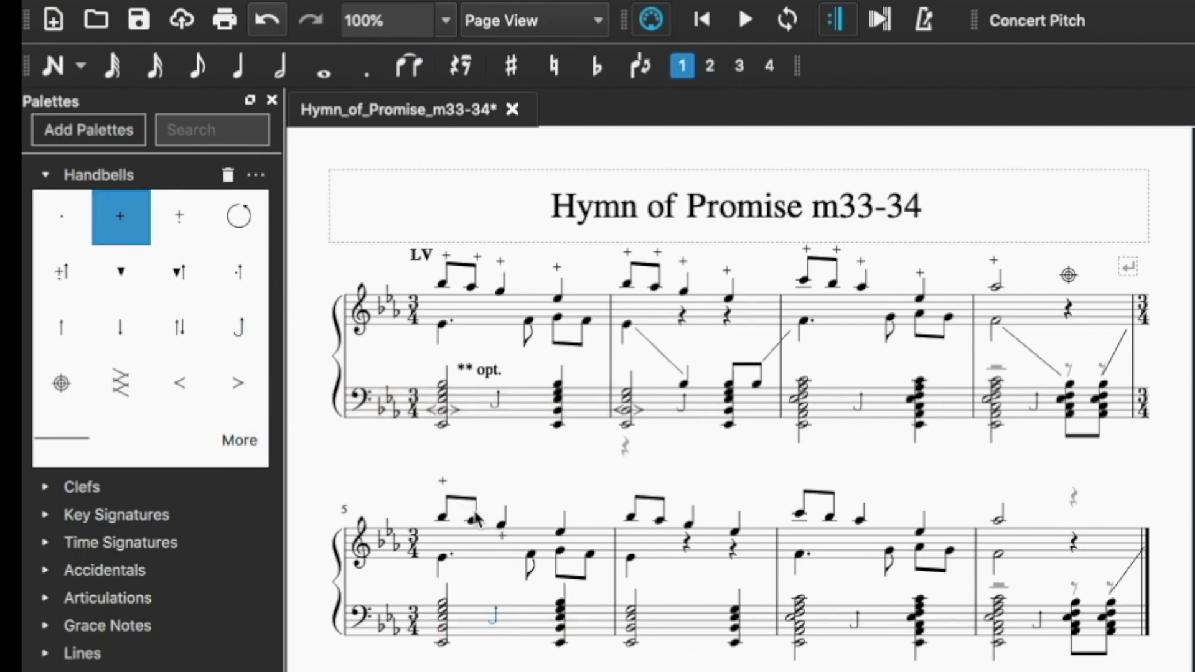
left_click(483, 540)
left_click_drag(474, 526, 475, 495)
key("Escape")
left_click(121, 216)
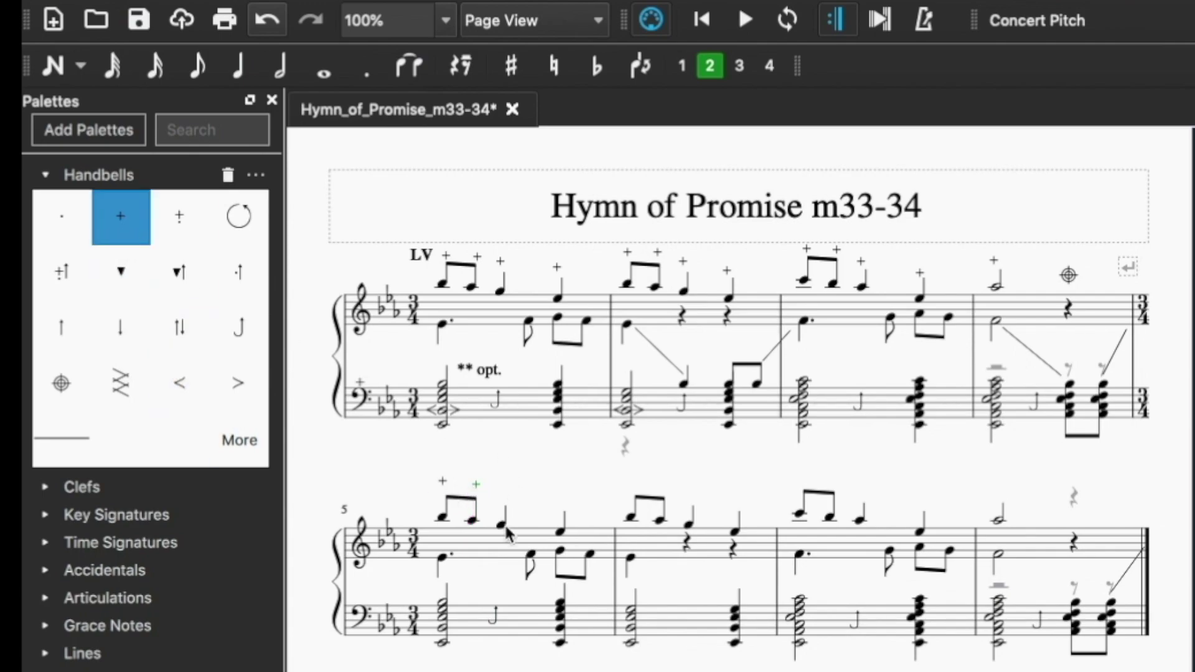
left_click(501, 527)
left_click_drag(500, 522, 503, 499)
key("Escape")
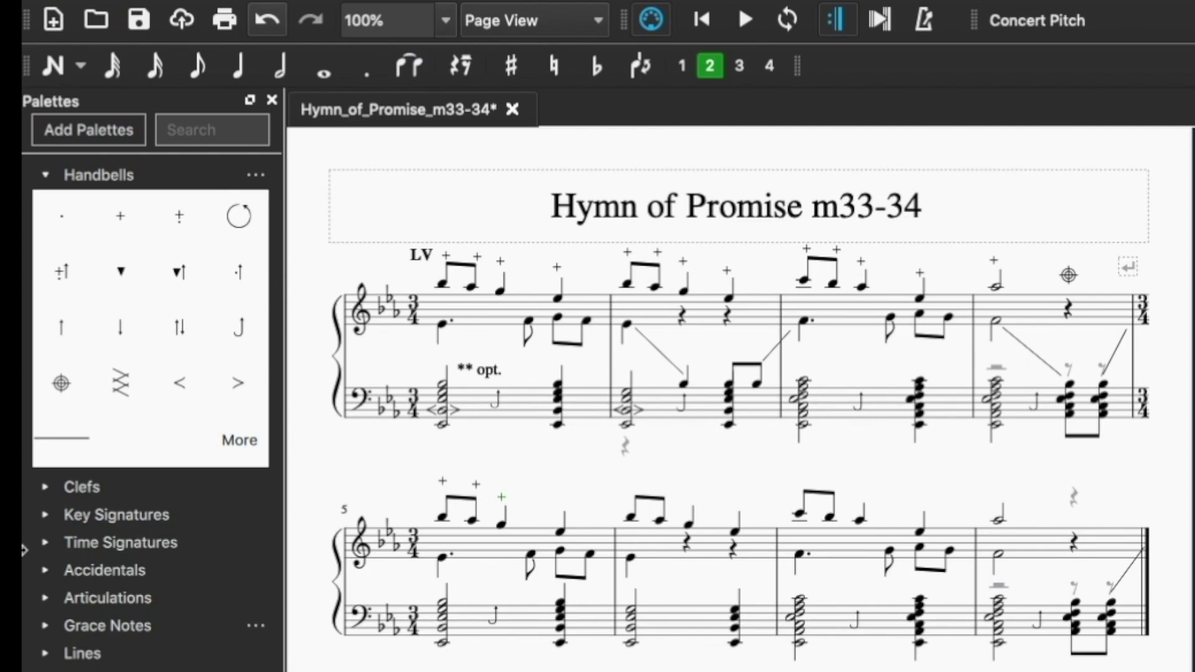
left_click(44, 175)
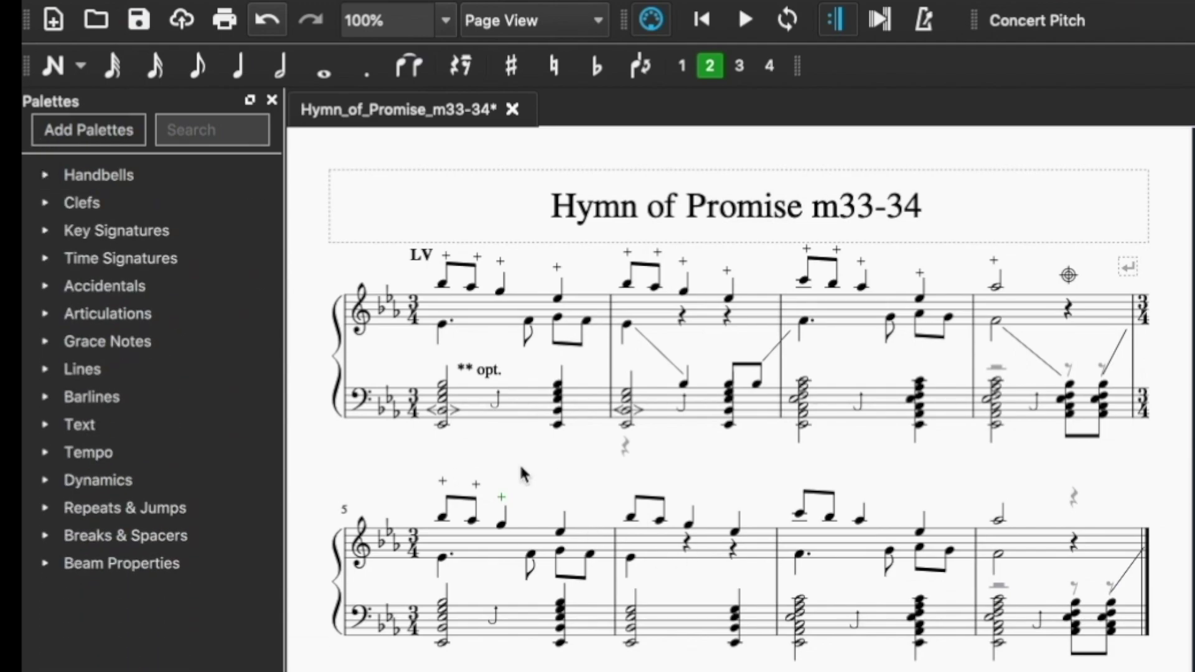
- Add the staff text "LV" at the first treble note of measure 5
key("super+t")
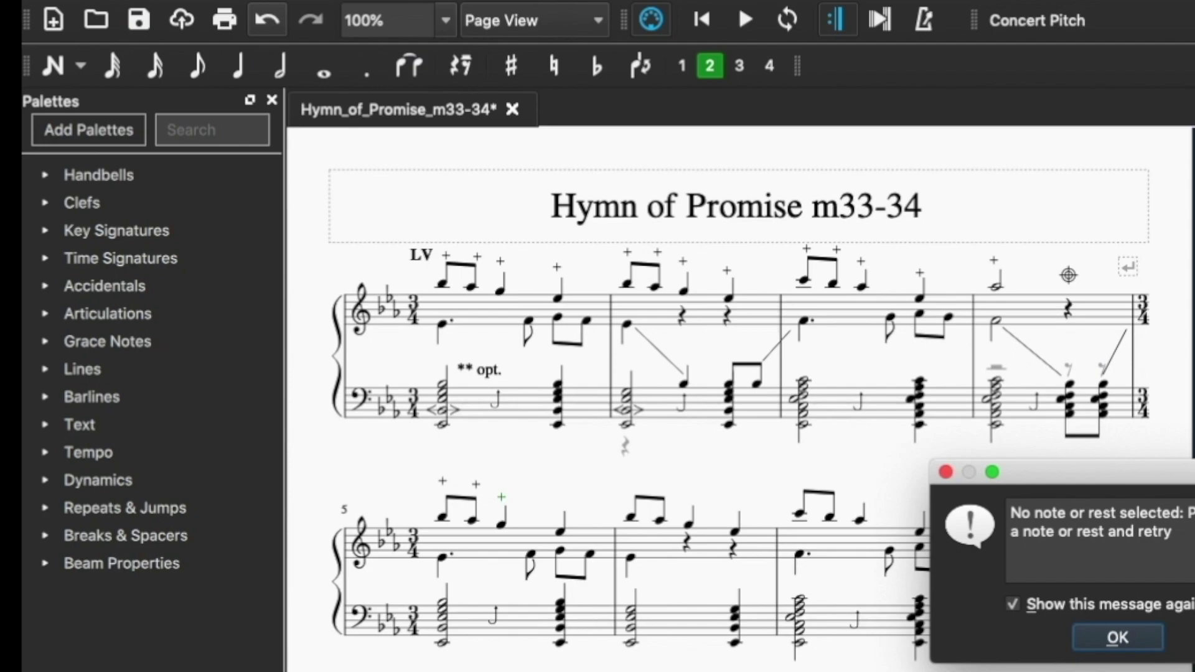
left_click(1085, 641)
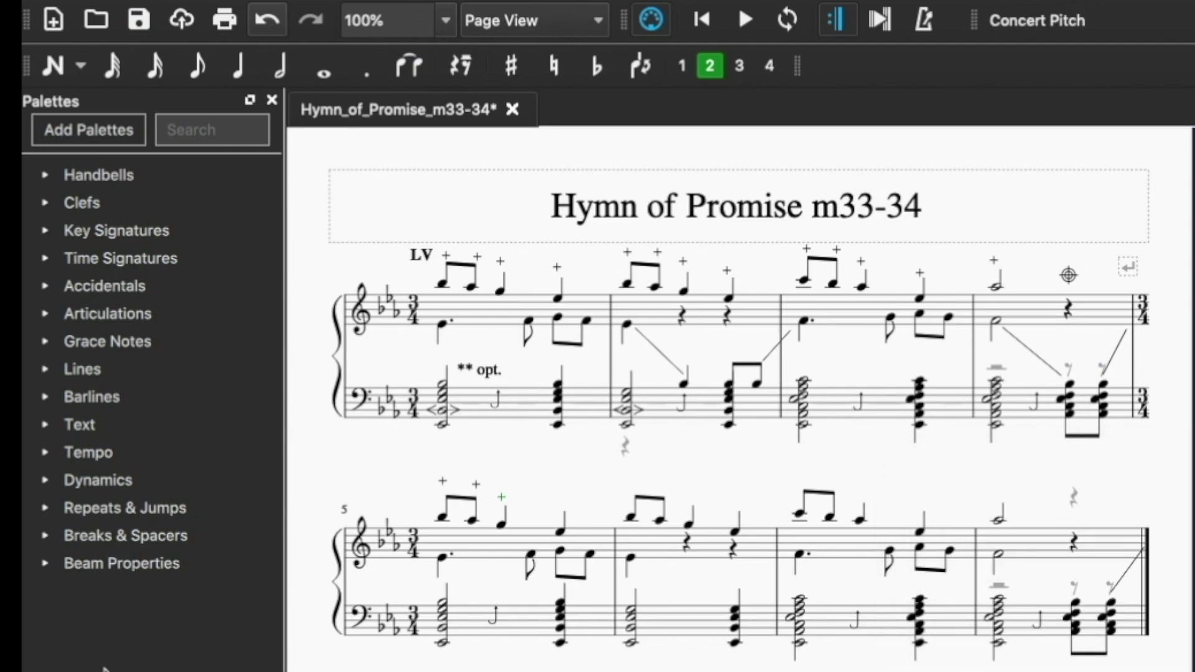
left_click(54, 67)
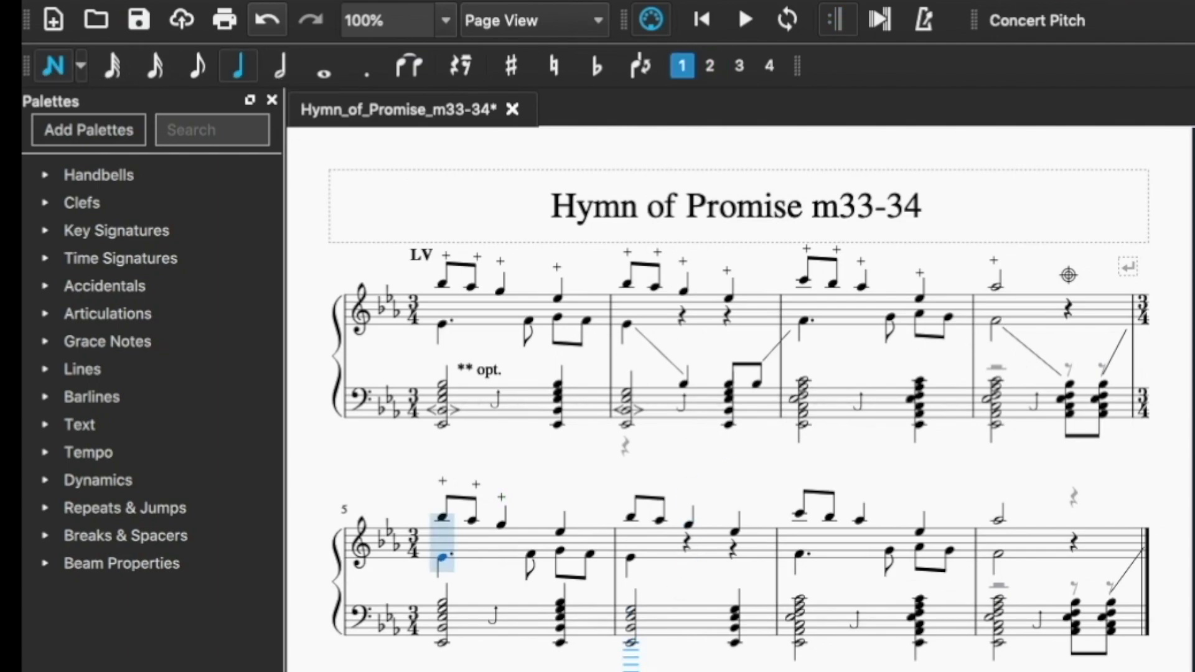
left_click(441, 534)
key("Escape")
key("ctrl+z")
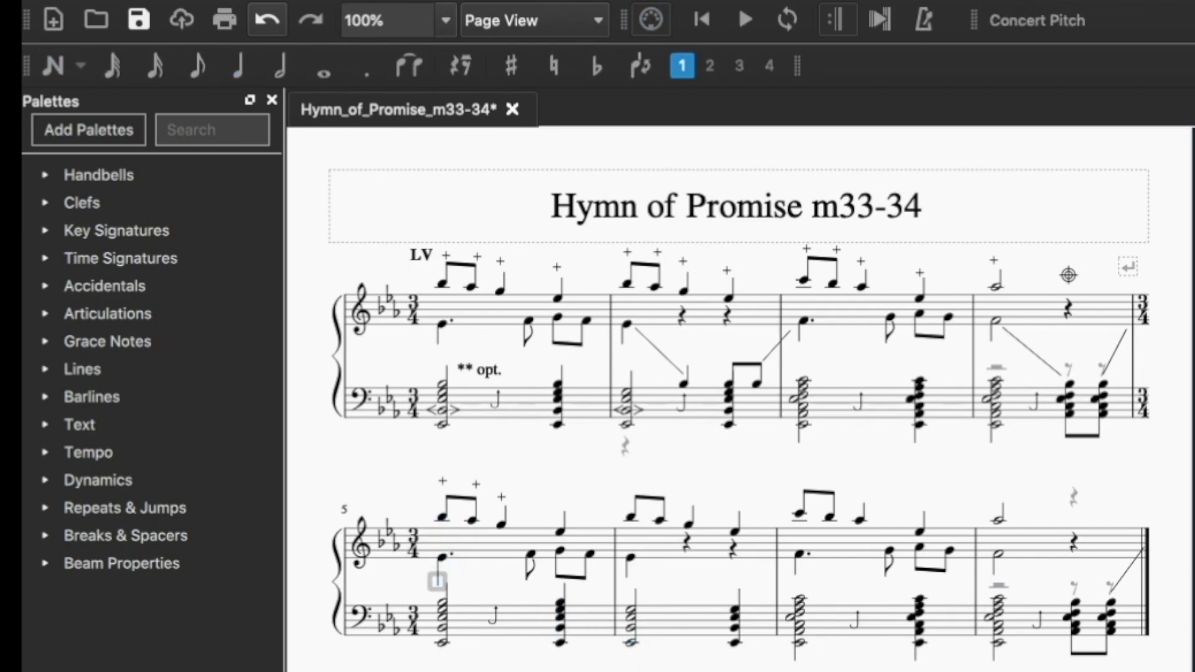
type("LV")
- Make the new LV text bold and place it above the treble staff, just before the first "+" symbol of measure 5
double_click(440, 587)
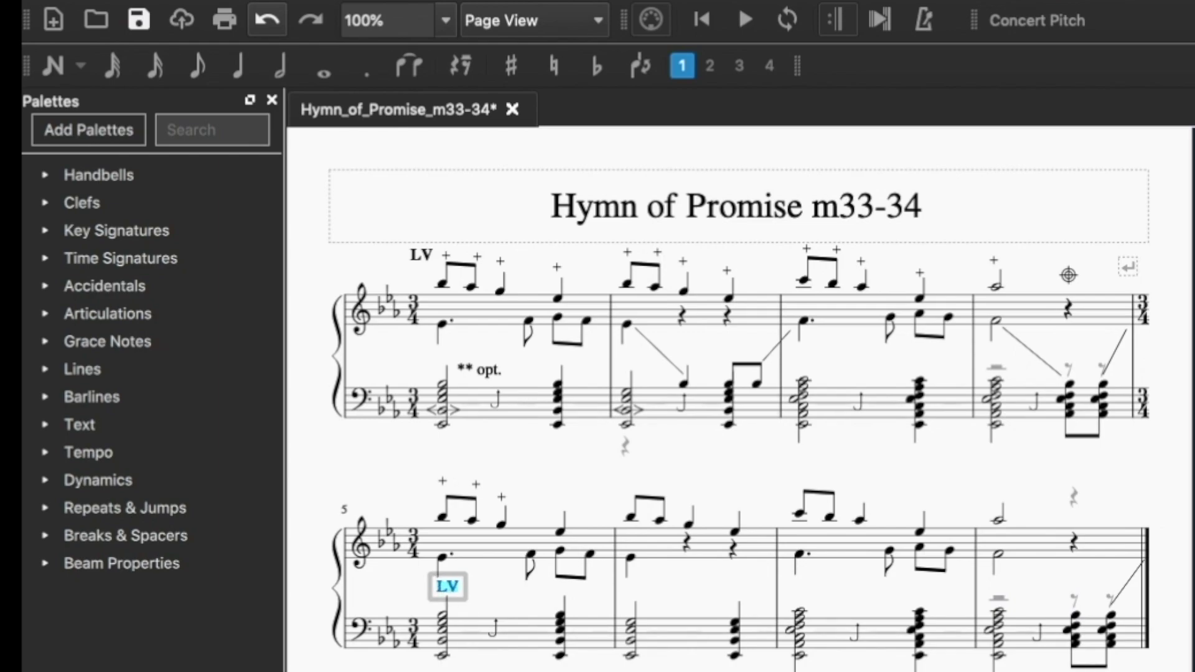
left_click(465, 599)
left_click_drag(449, 587, 420, 489)
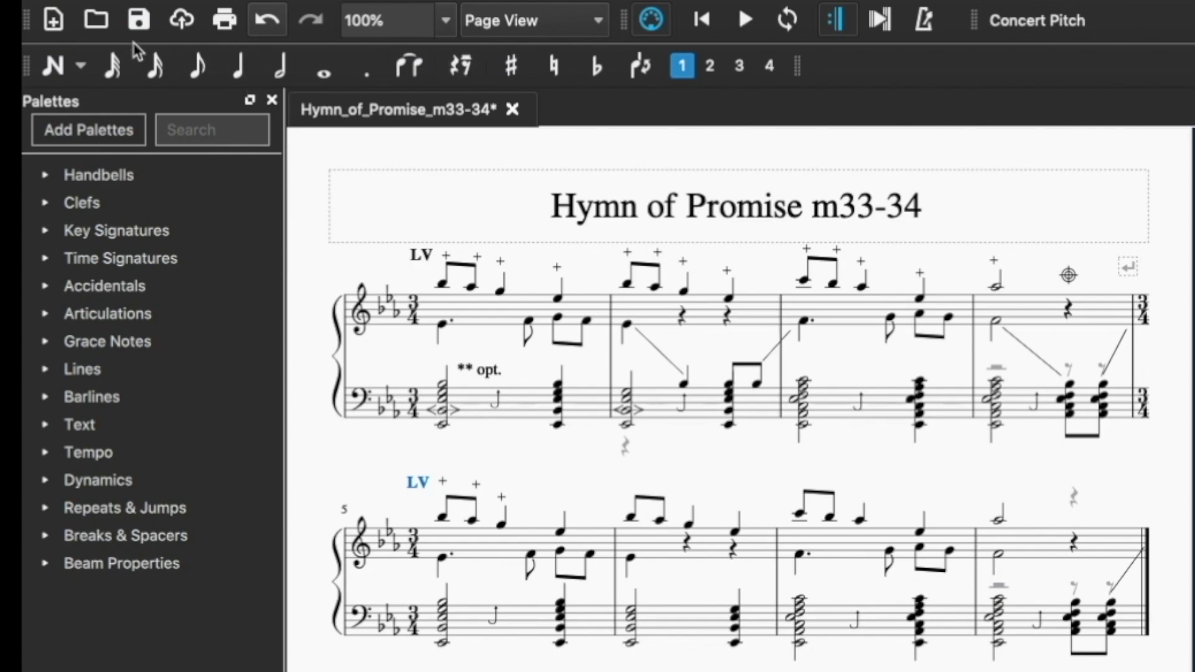
- Add the staff text "**opt." at the first bass chord of measure 5
key("n")
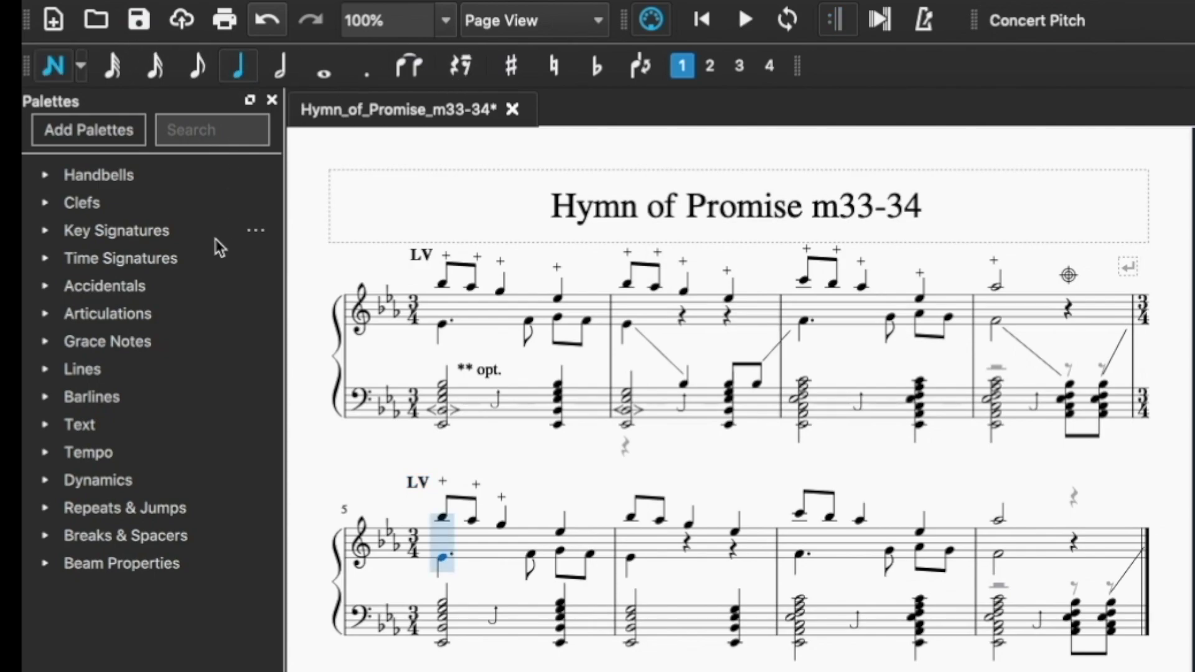
key("ctrl+alt+2")
key("ctrl+Down")
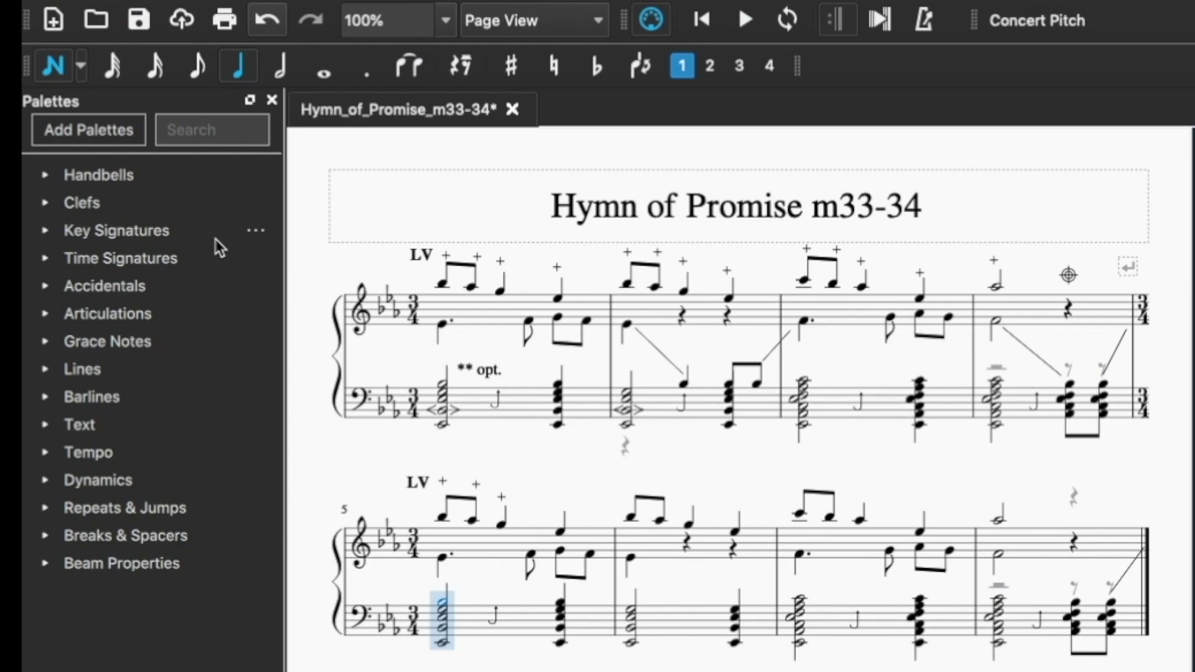
key("Escape")
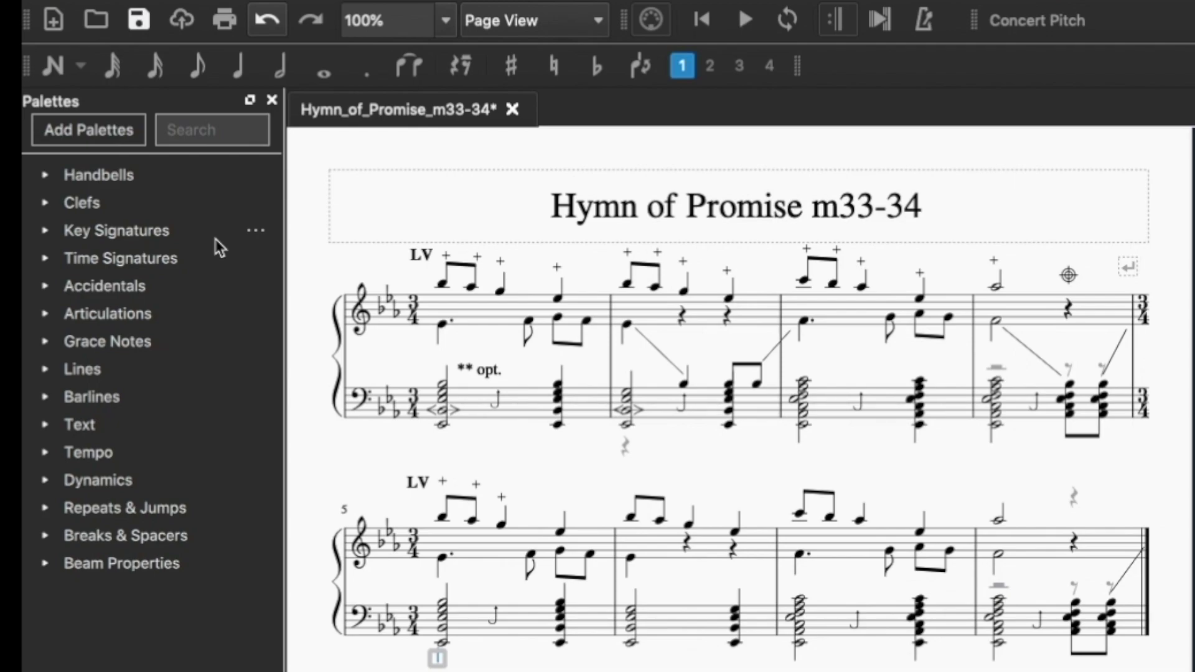
type("**")
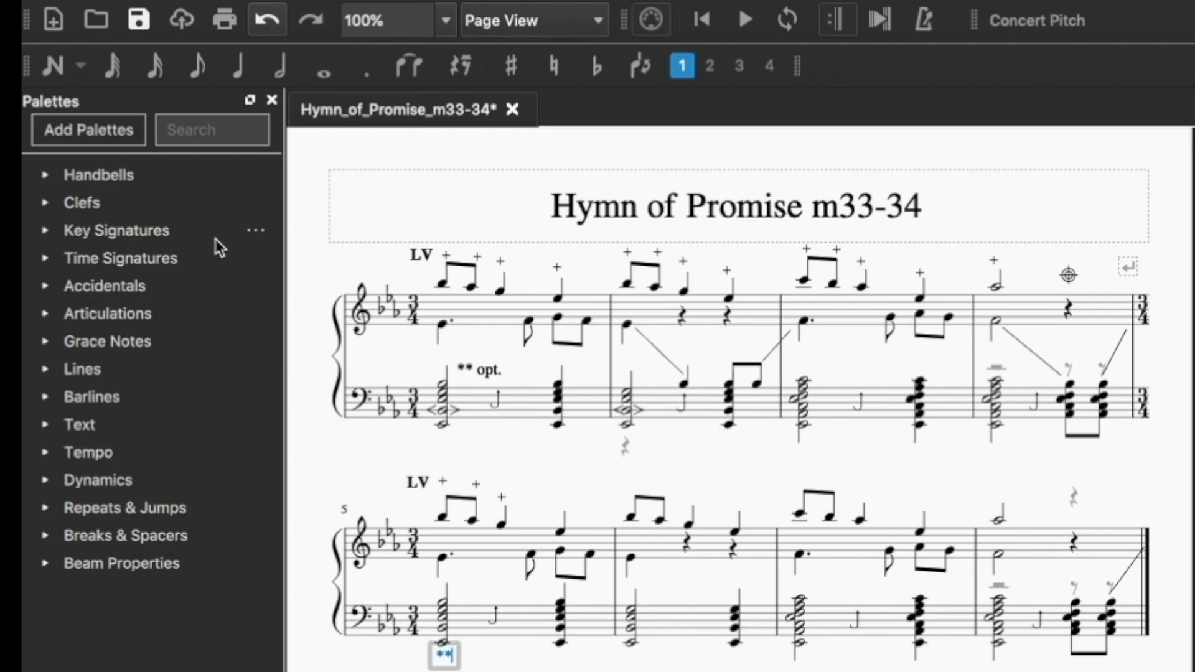
type("opt.")
- Remove the italics from the "**opt." text and move it above the first bass chord of measure 5
key("ctrl+a")
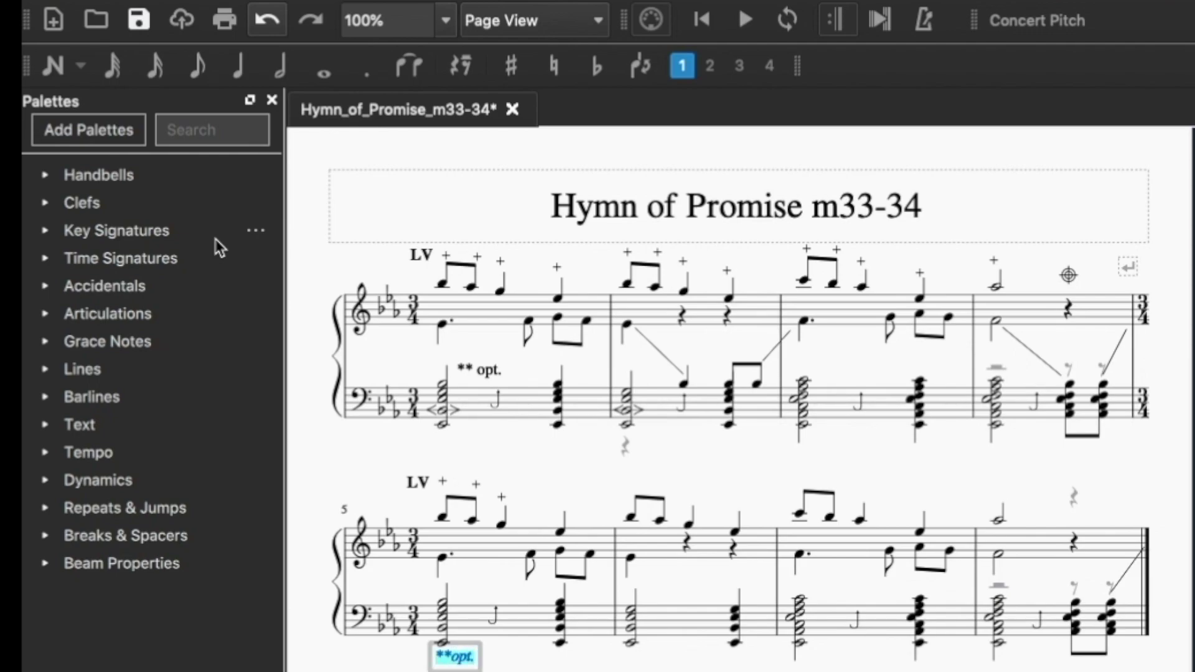
key("ctrl+i")
key("Escape")
left_click_drag(467, 665, 467, 587)
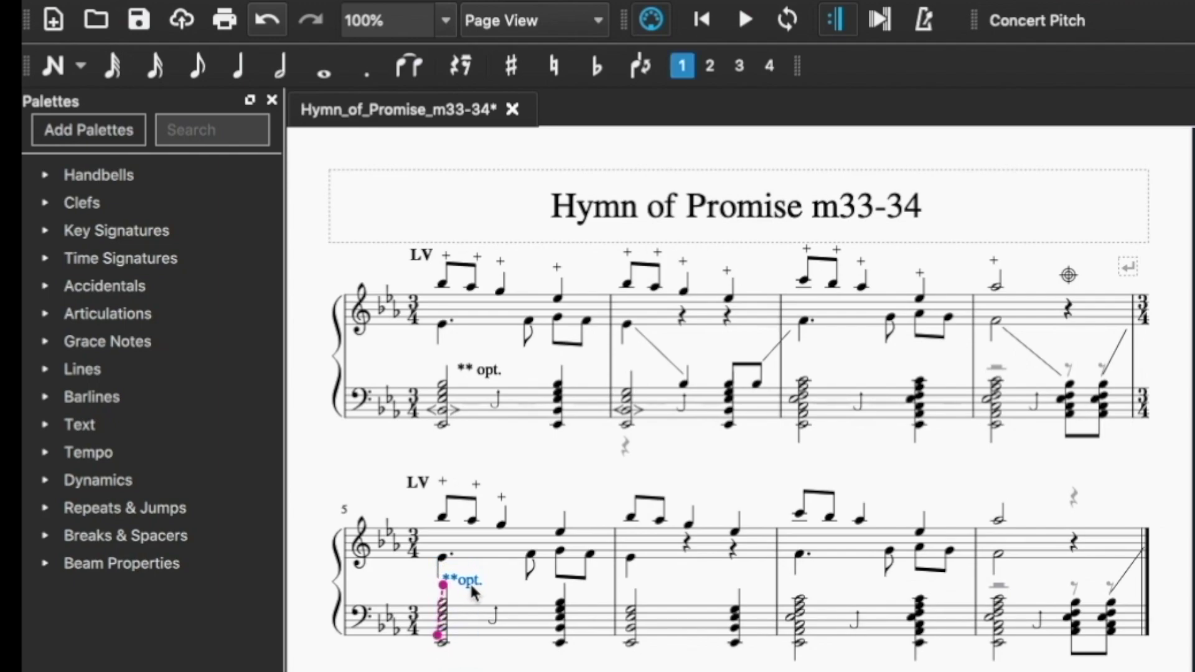
key("Escape")
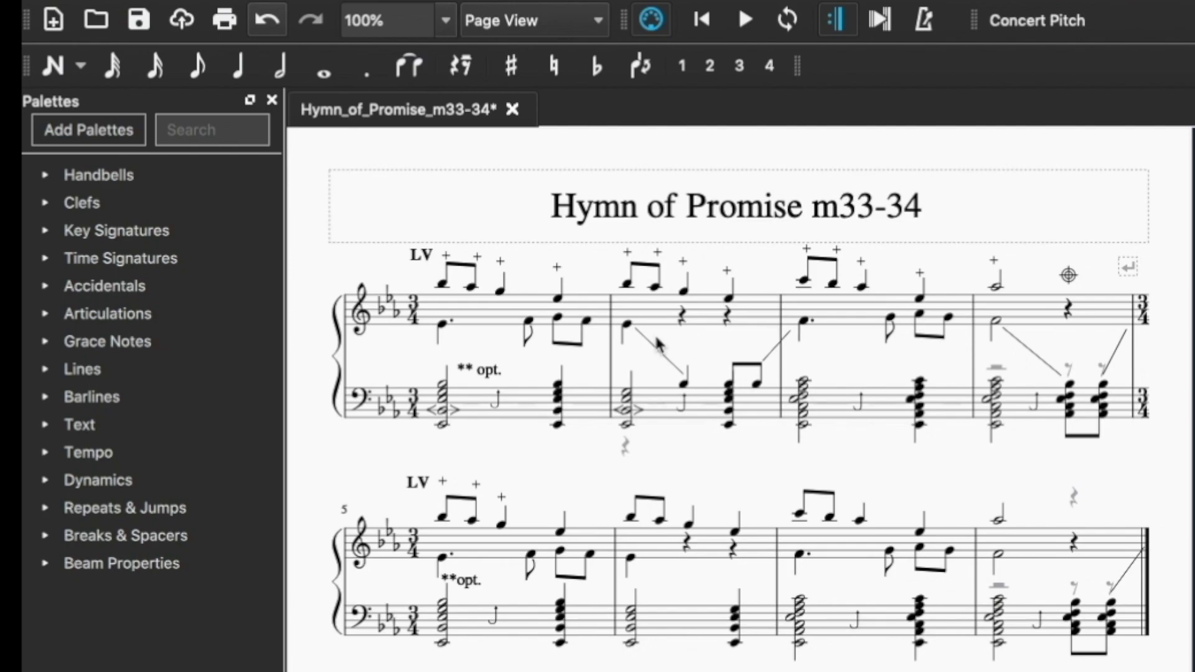
- Examine the available line types and the voice-leading line running from treble to bass in measure 2
left_click(49, 376)
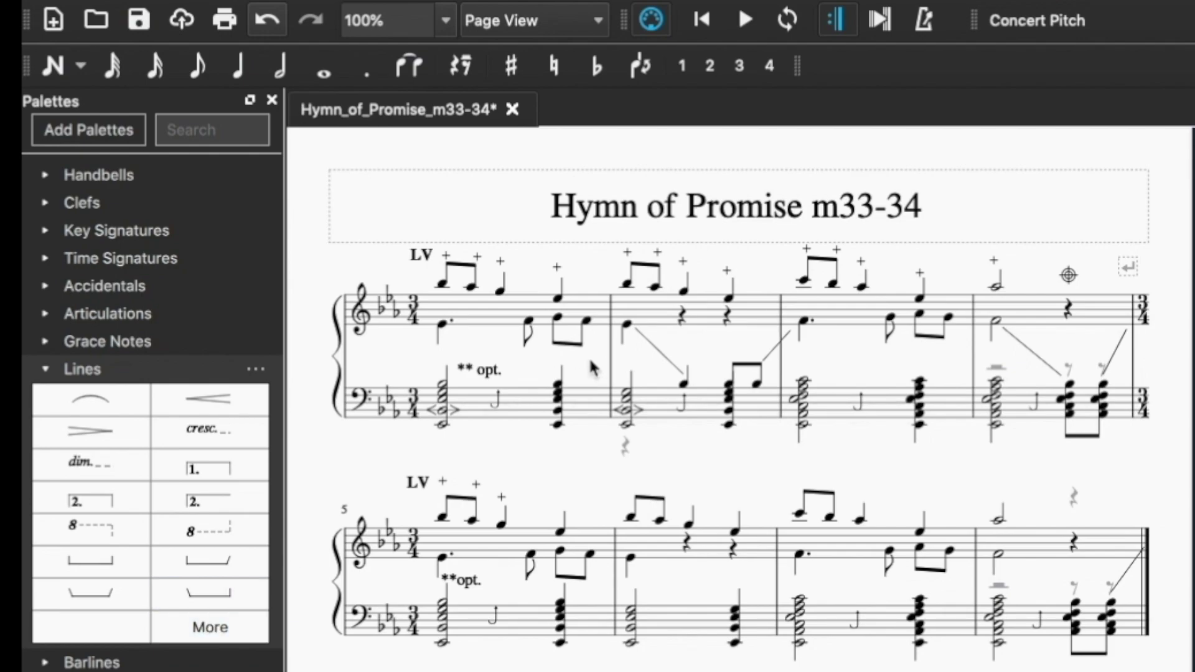
left_click(660, 353)
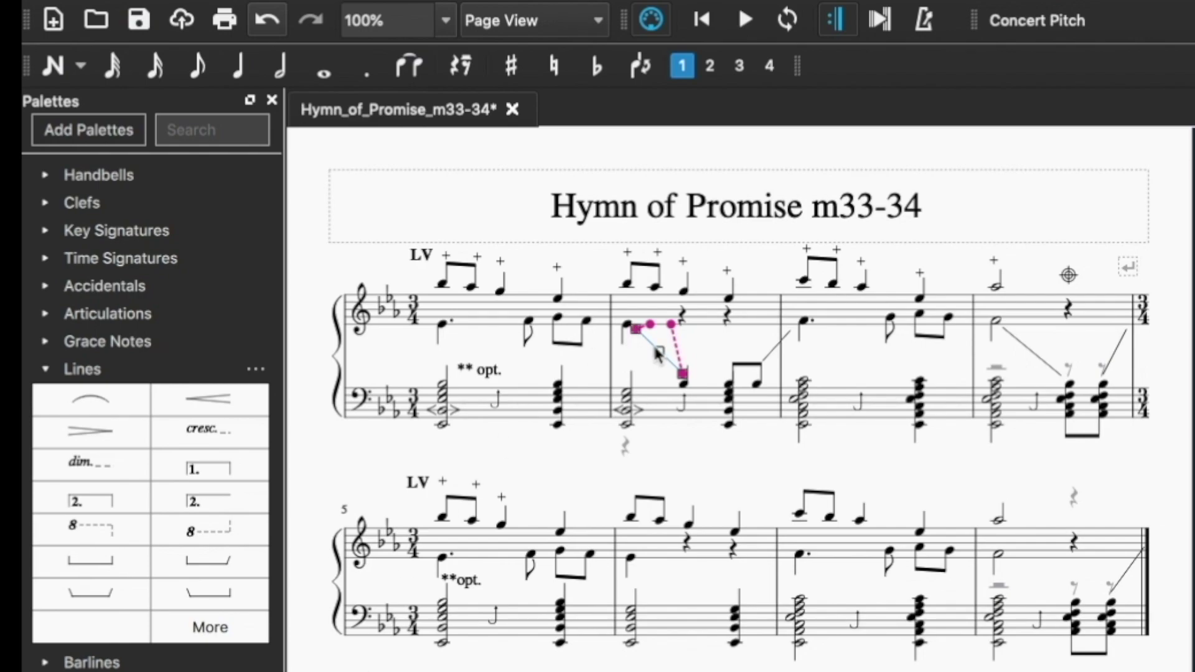
left_click(652, 472)
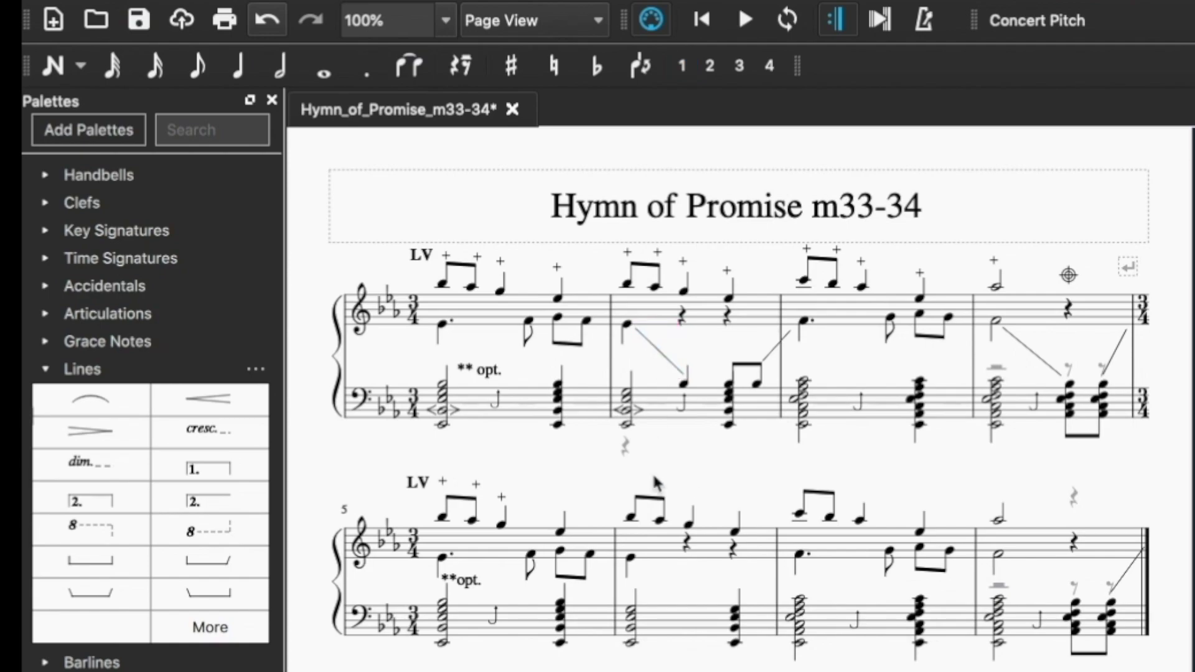
left_click(49, 369)
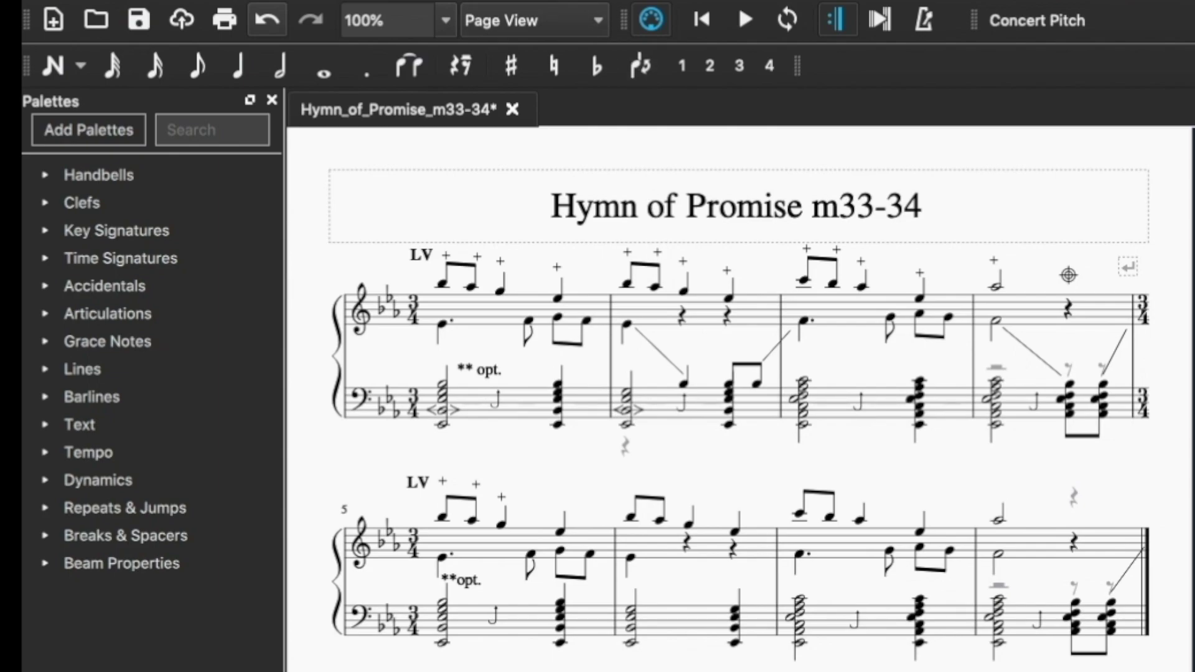
- Play back the score, stop playback during measure 7, and open the Play Panel
left_click(753, 26)
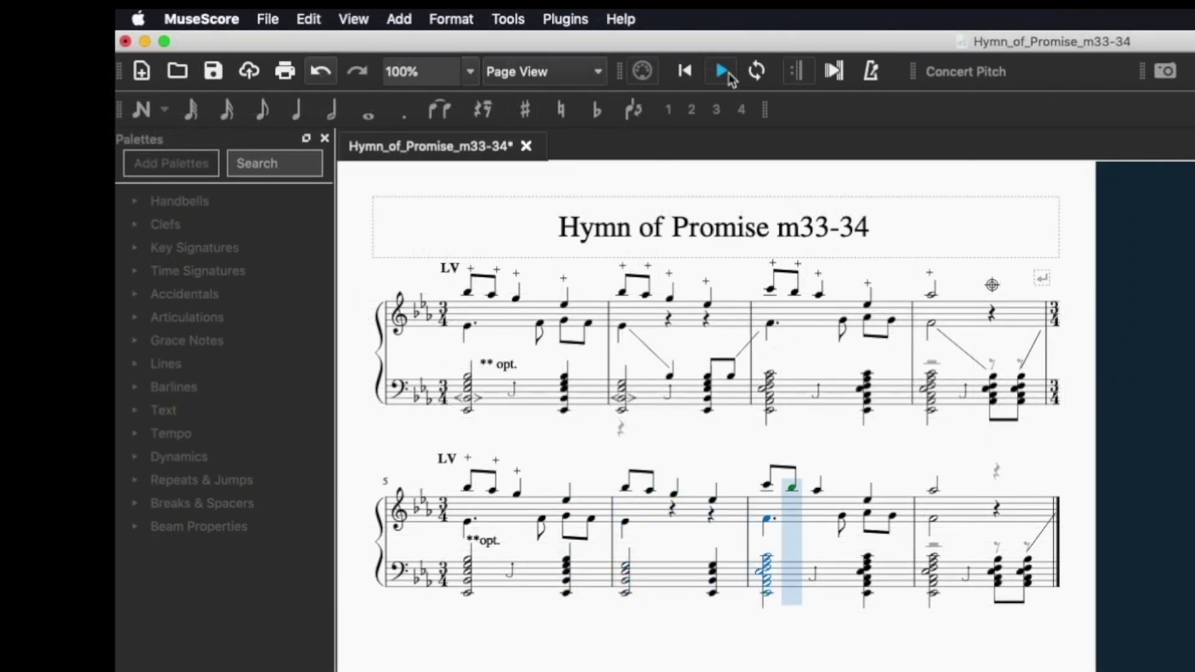
left_click(725, 74)
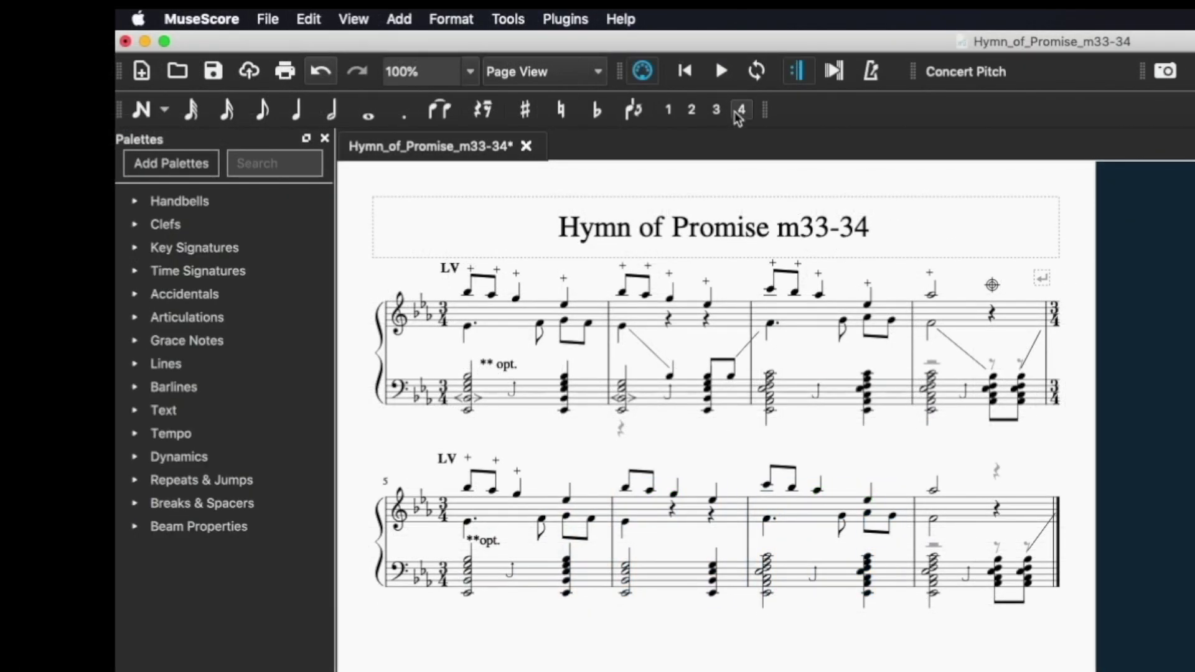
left_click(353, 19)
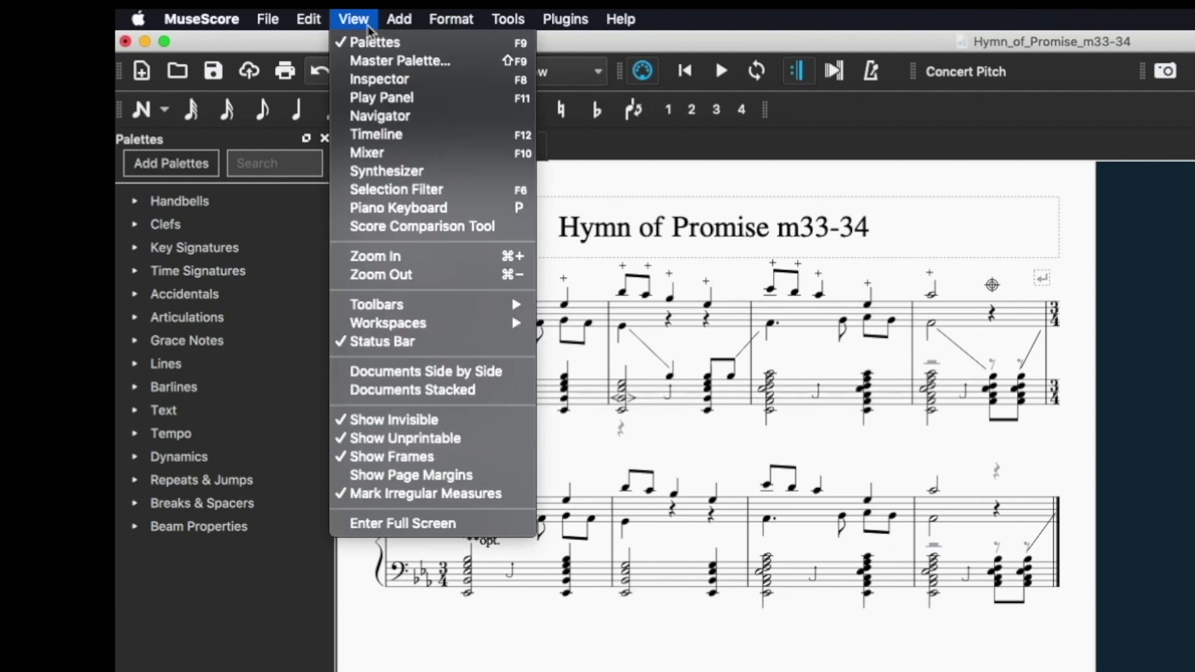
left_click(445, 99)
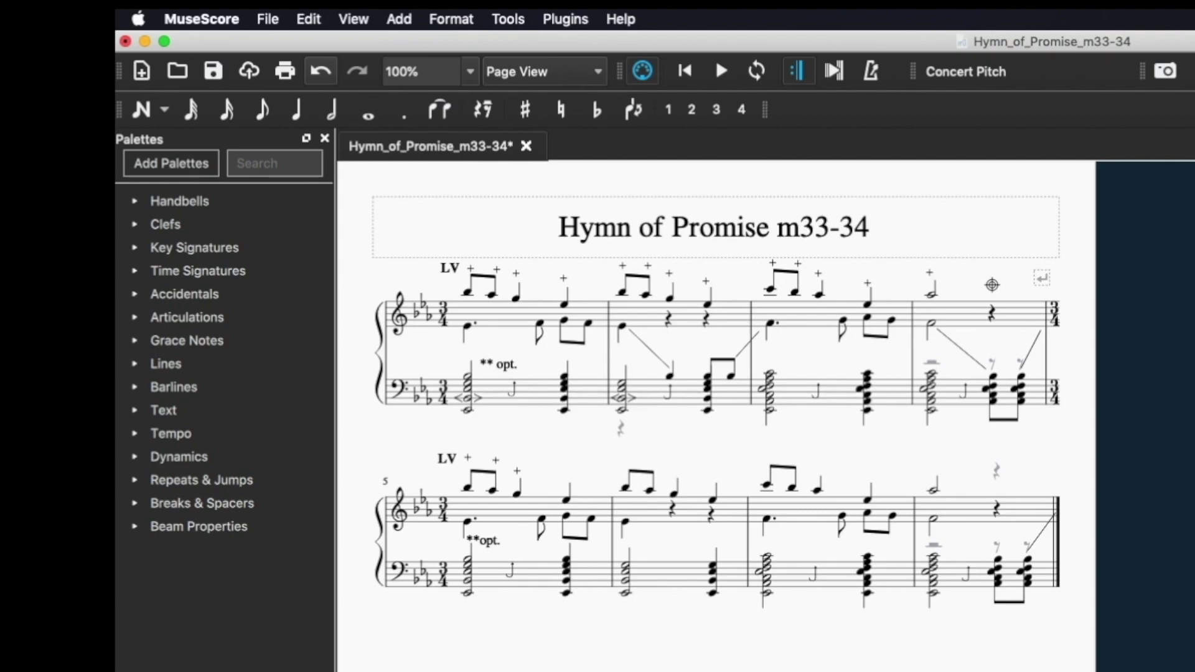
- Play back the score starting from the dotted quarter note in measure 1 and stop it during measure 5
left_click(466, 325)
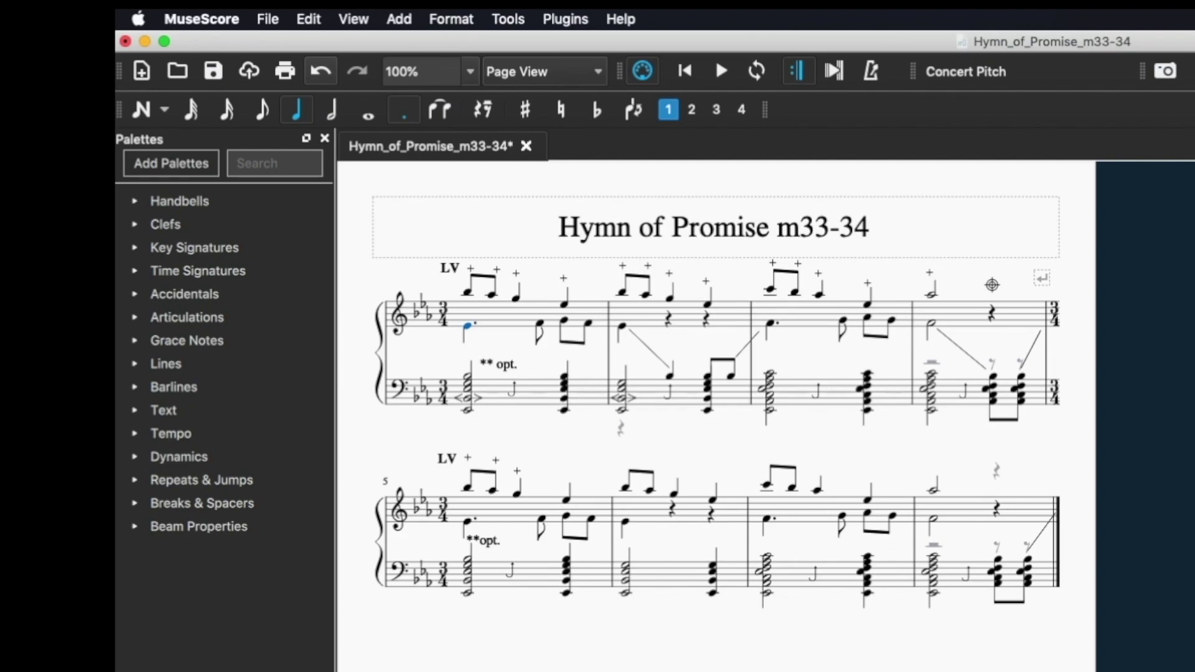
key("space")
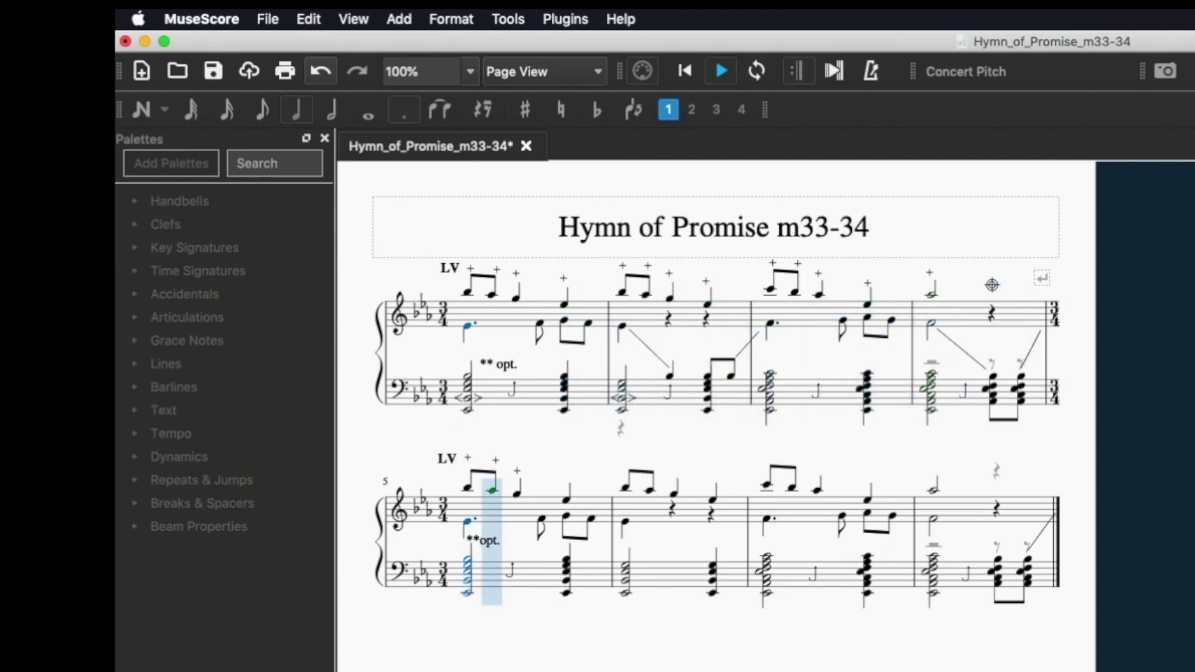
left_click(717, 64)
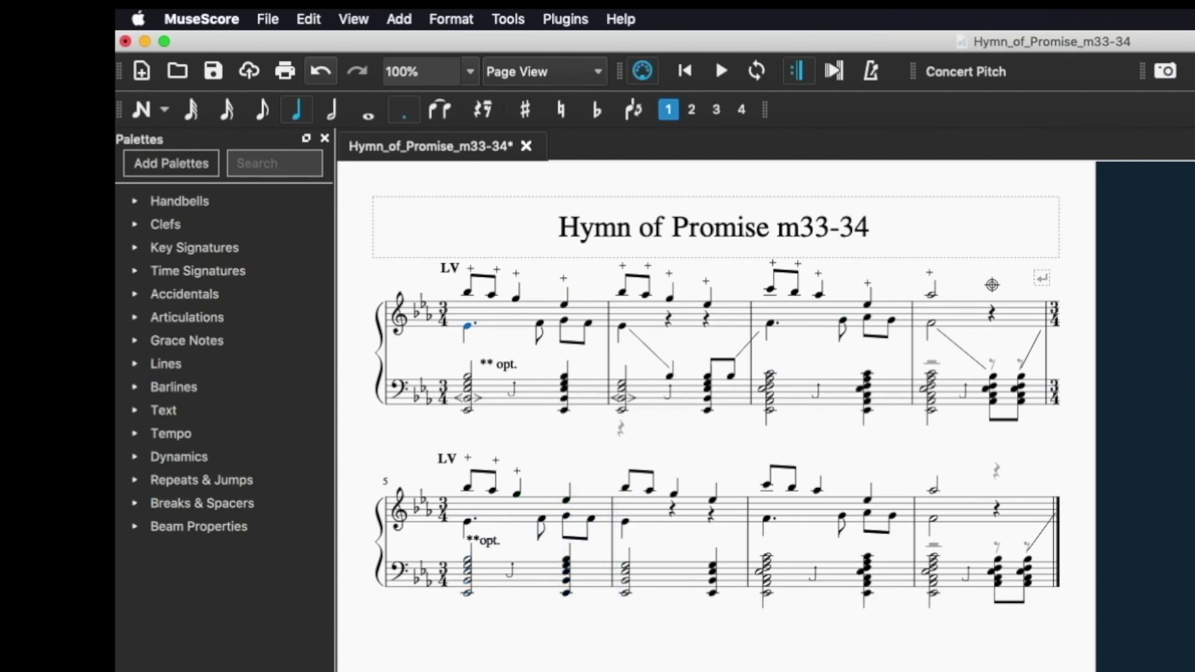